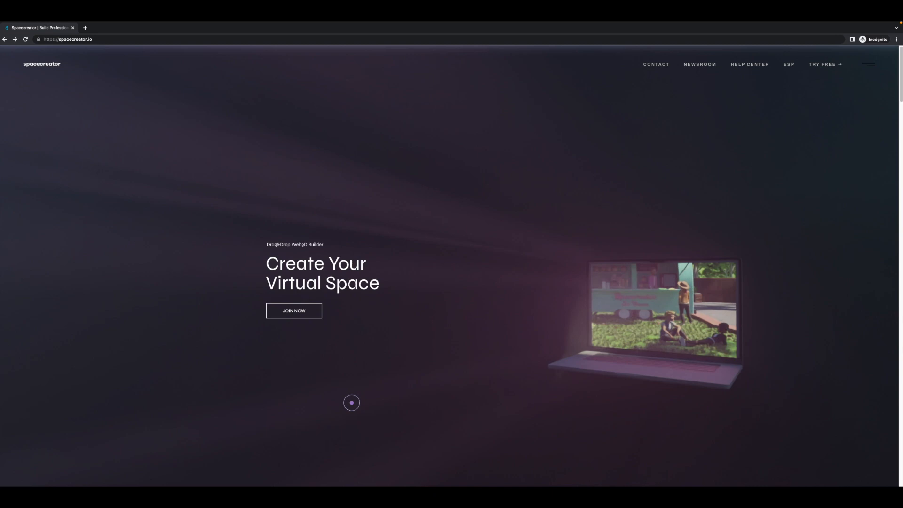
- Open the account registration form through the Spacecreator site's free trial option
left_click(117, 40)
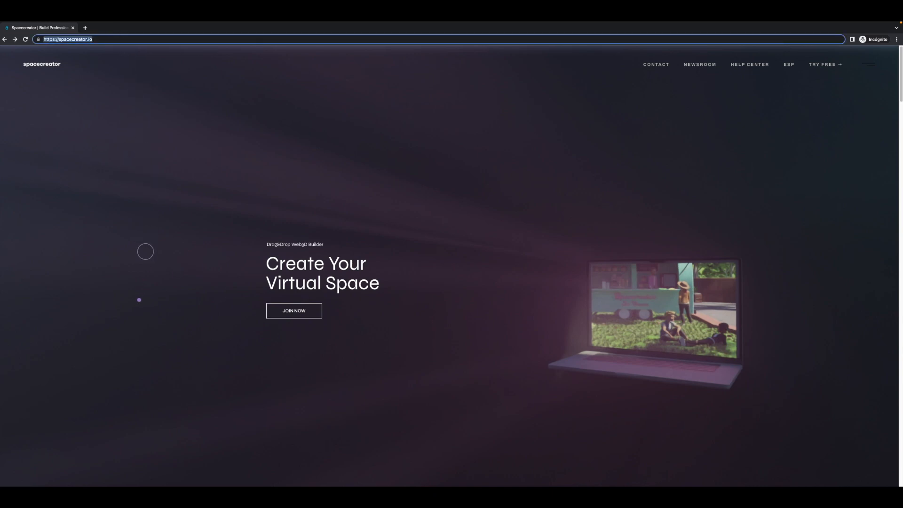
left_click(139, 300)
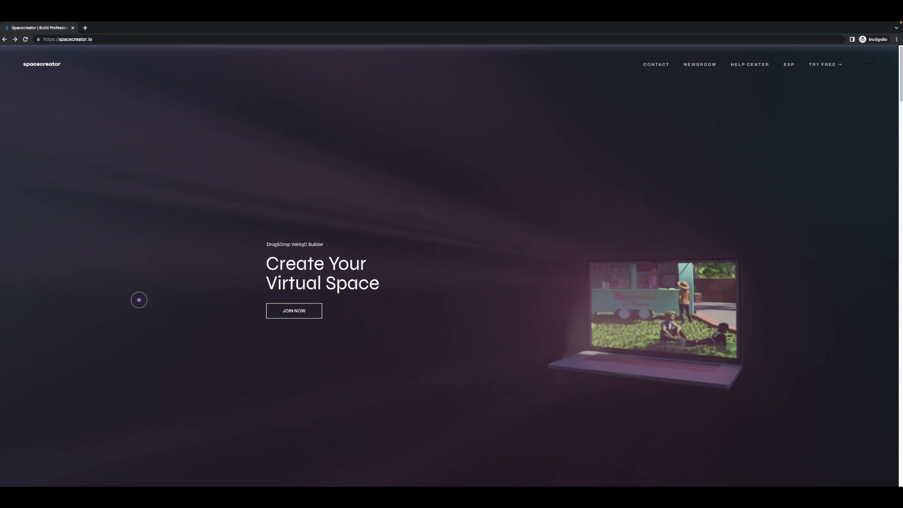
left_click(816, 68)
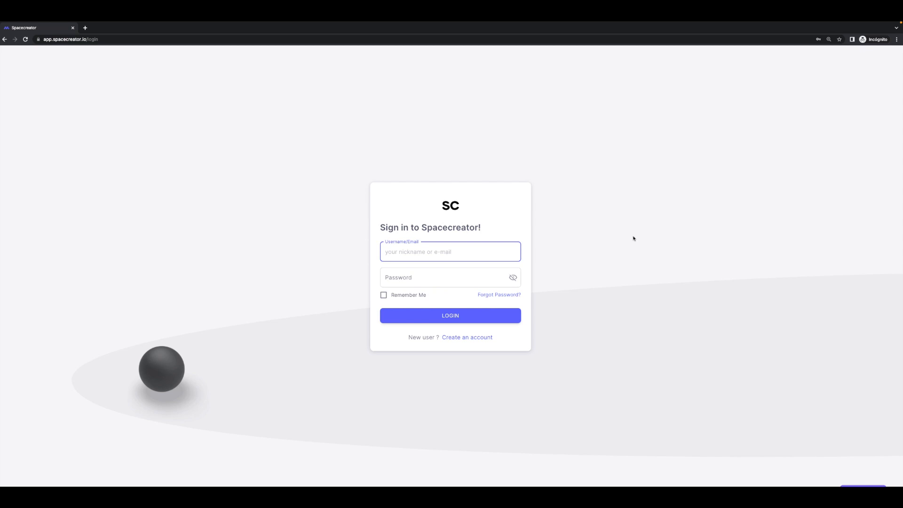
left_click(484, 341)
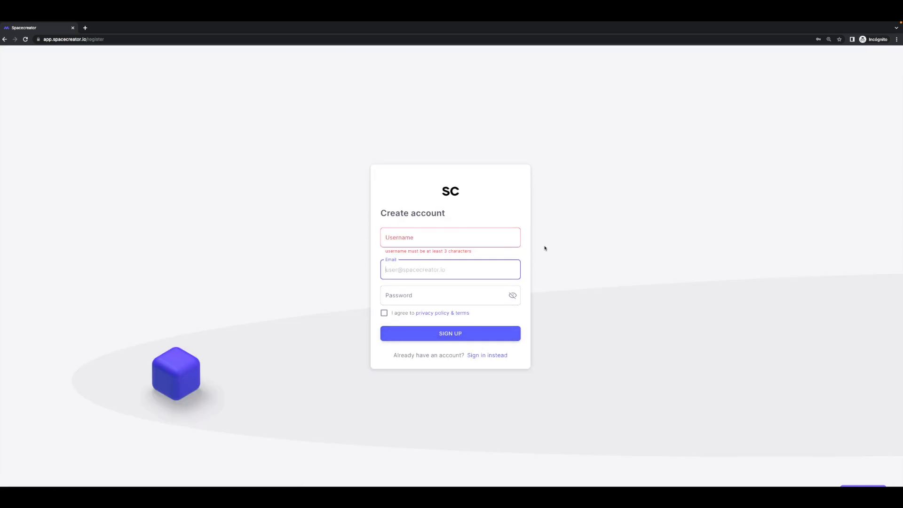
- Register a new account with a username, e-mail address and password, agreeing to the privacy policy and terms
left_click(470, 239)
key("Tab")
key("Tab")
type("•••••••••")
left_click(385, 311)
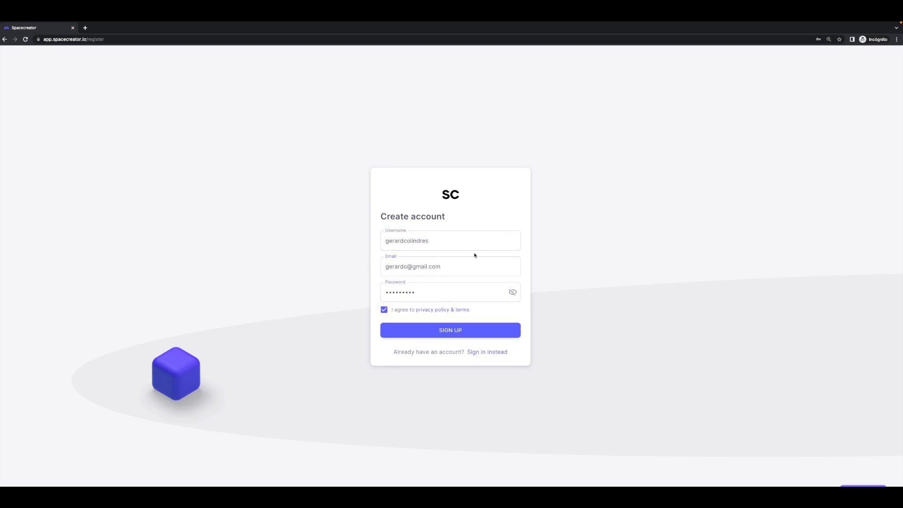
left_click(428, 329)
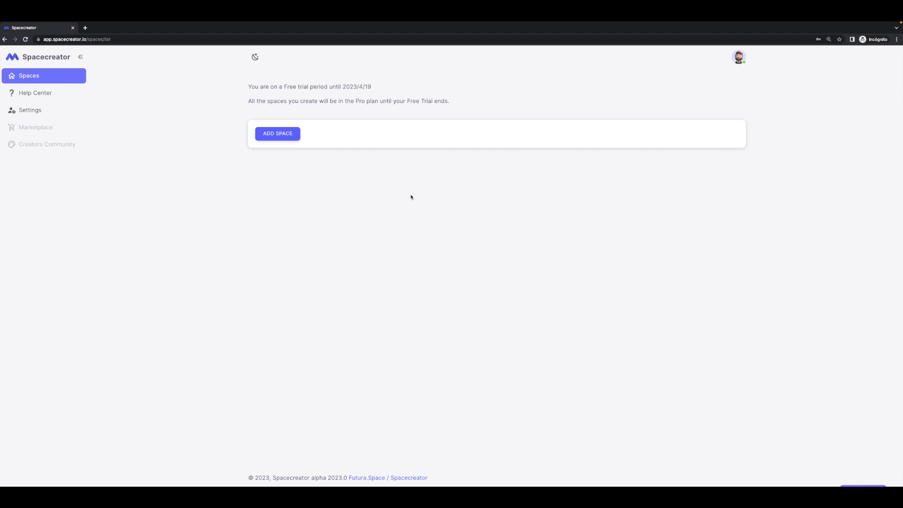
- Start adding a space, entering a name and a demo subdomain that both include the owner's first name
left_click(289, 136)
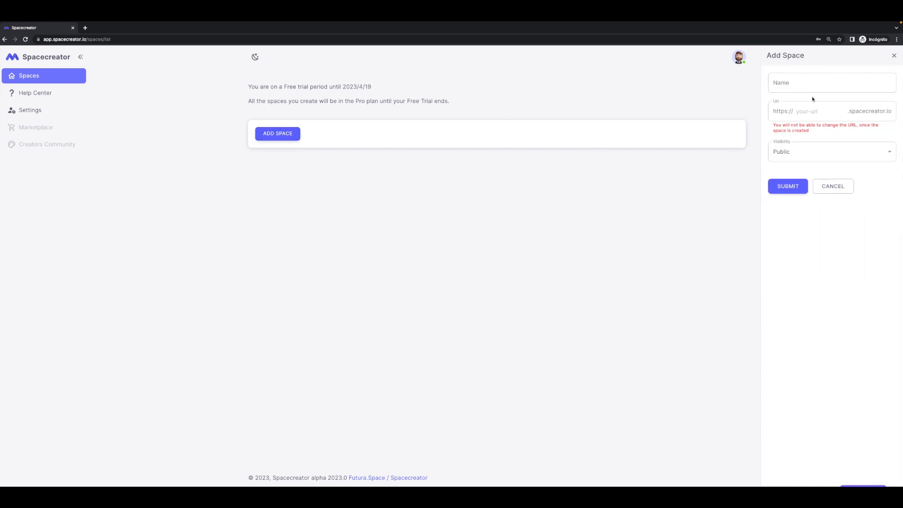
left_click(837, 81)
type("Espacio de Gerardo")
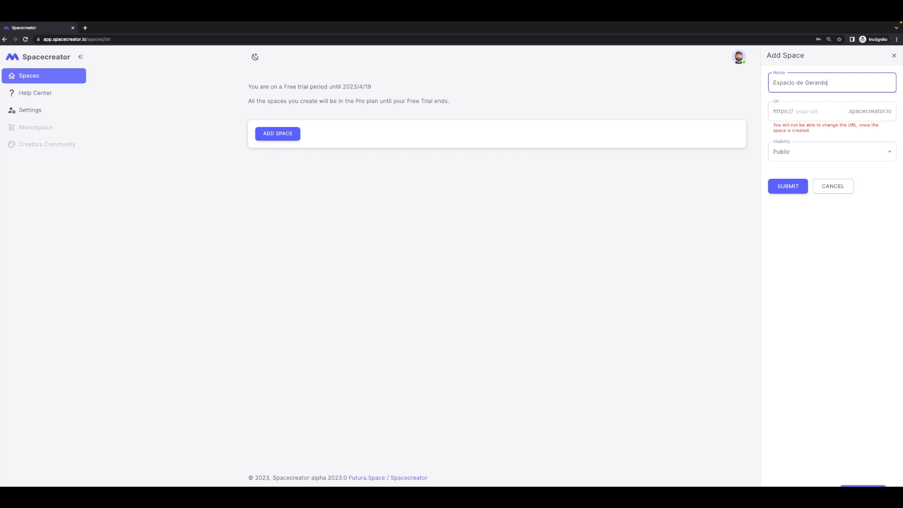
left_click(830, 108)
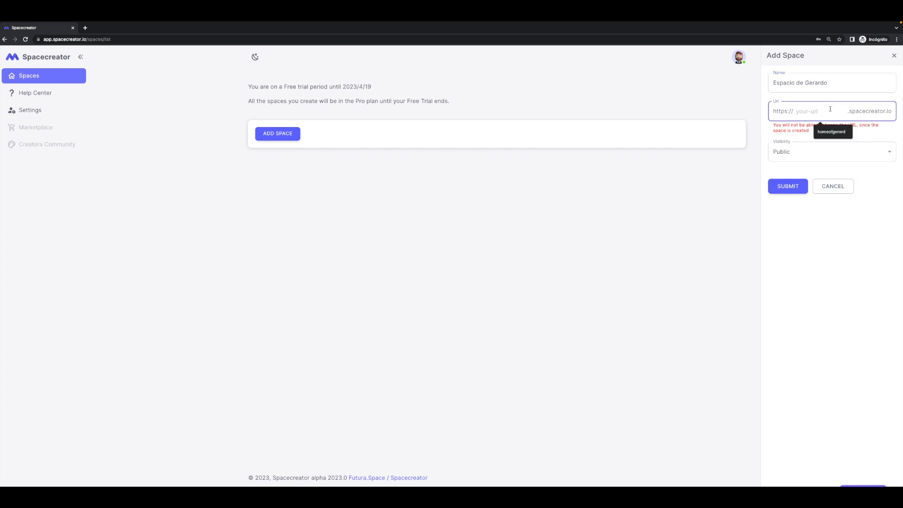
left_click(841, 98)
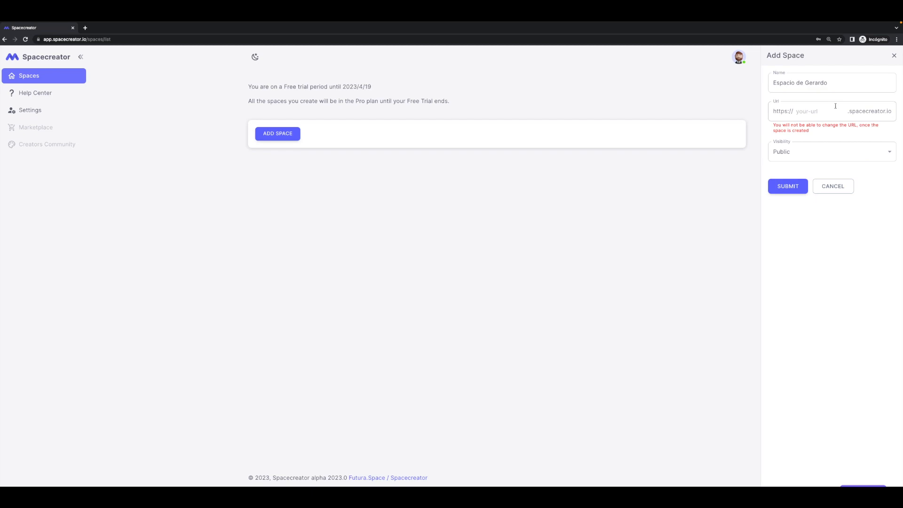
left_click(835, 105)
type("demogerardo")
- Choose Public visibility for the new space and submit it
left_click(829, 132)
left_click_drag(817, 133, 772, 127)
left_click(771, 127)
left_click(812, 151)
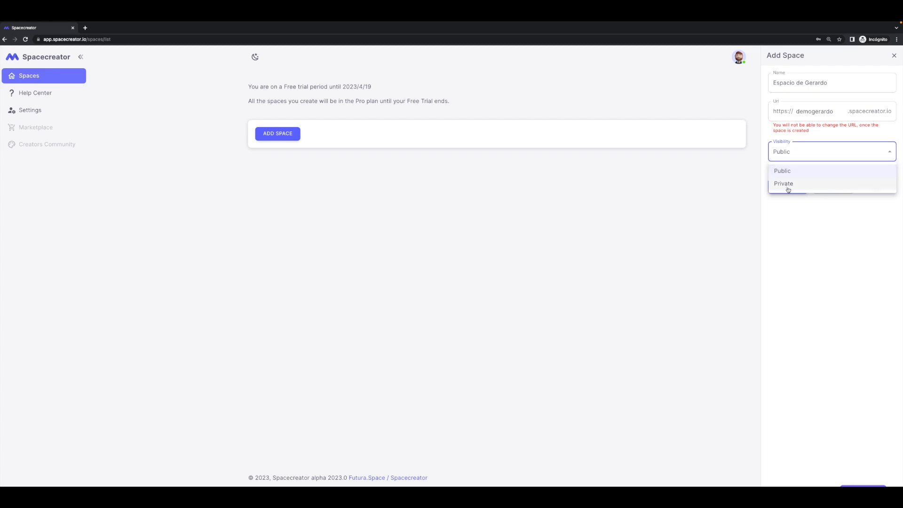
left_click(812, 172)
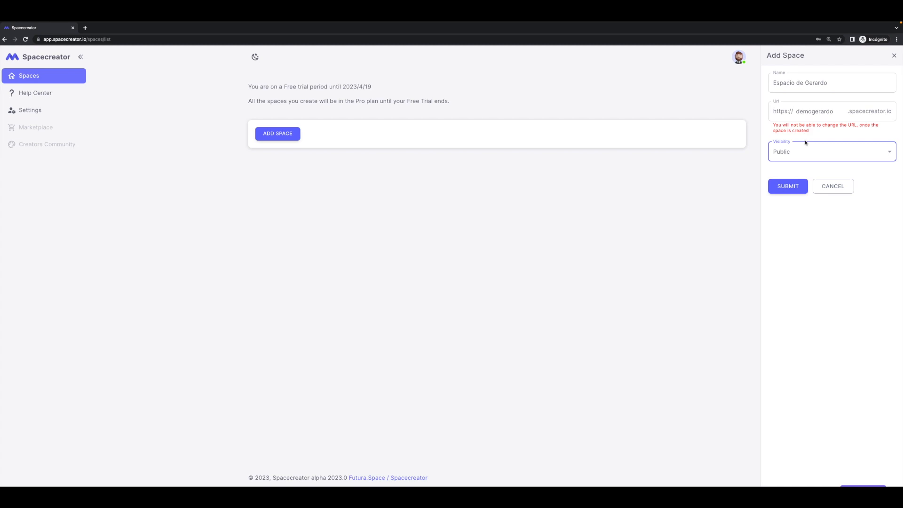
left_click(802, 190)
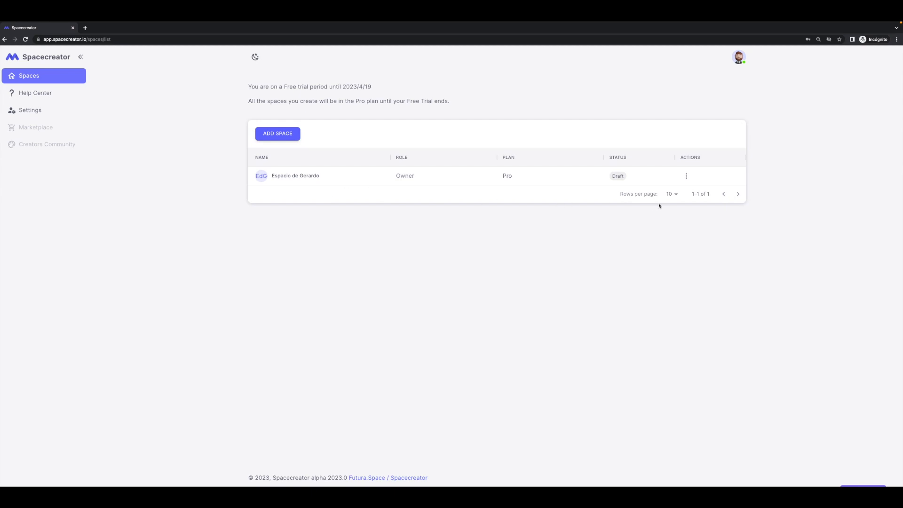
- Examine the new space's name, role and plan in the spaces list
left_click_drag(271, 176, 419, 178)
left_click(469, 221)
left_click_drag(503, 179, 513, 179)
left_click(522, 203)
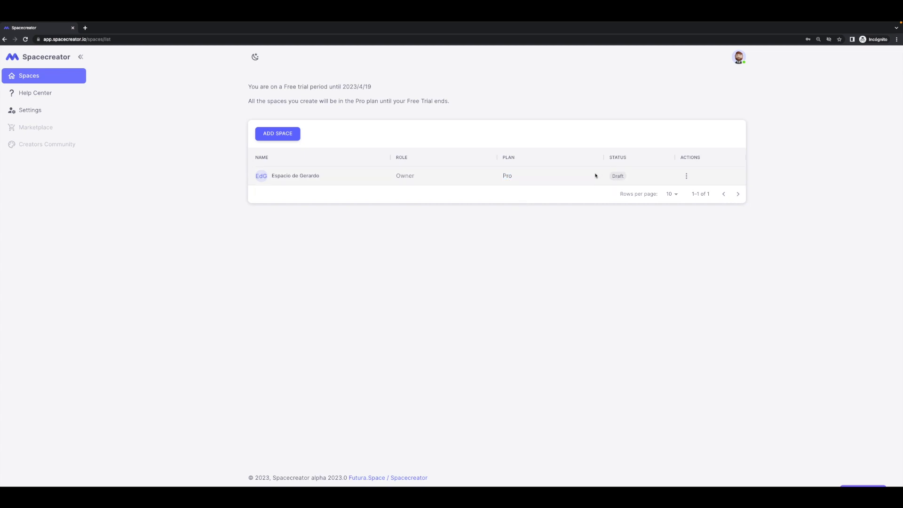
- Open the new space's details, check its trial end date and seats, and visit its URL
left_click(303, 176)
triple_click(458, 117)
left_click(487, 120)
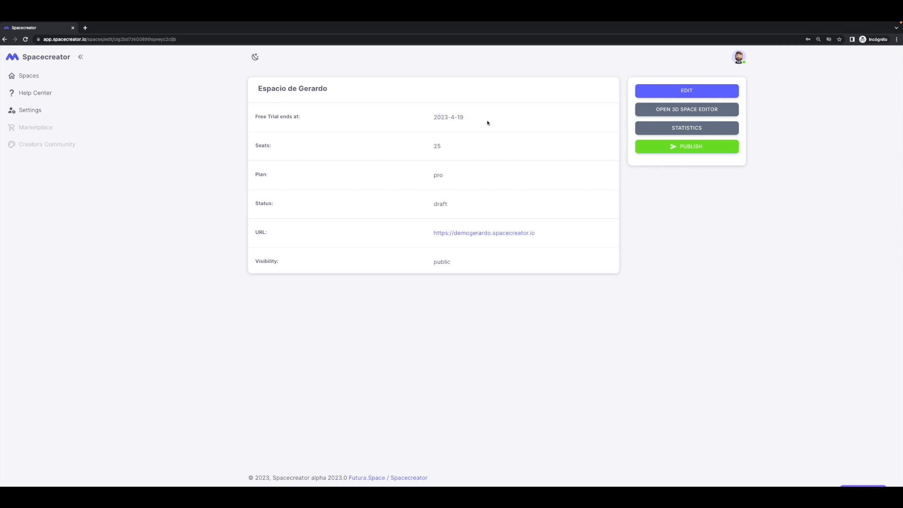
double_click(437, 147)
left_click(488, 234)
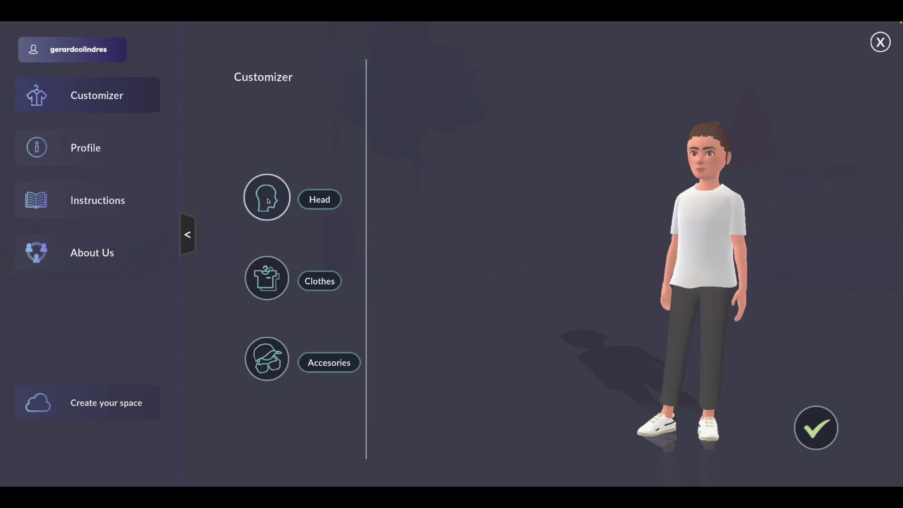
- Browse the avatar's face, hair, eyebrow and nose options, and give it the short full beard with connected moustache
left_click(266, 197)
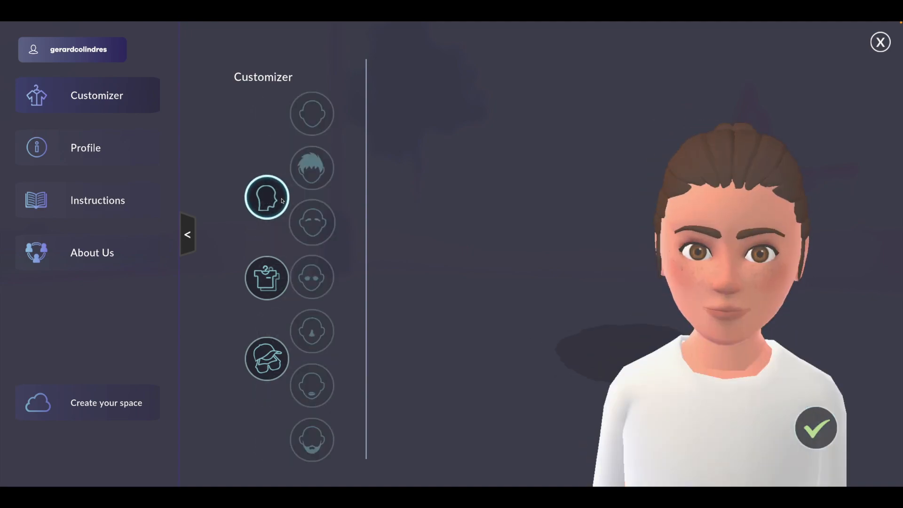
left_click(332, 115)
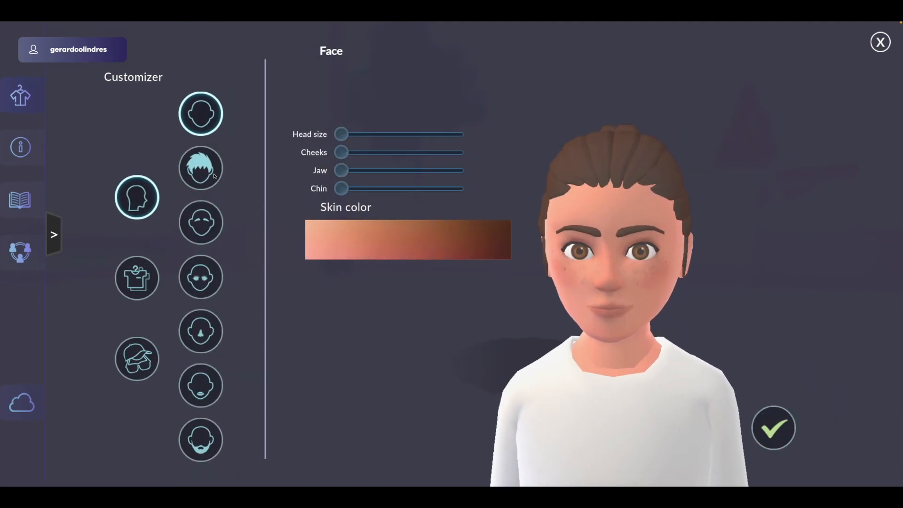
left_click(201, 168)
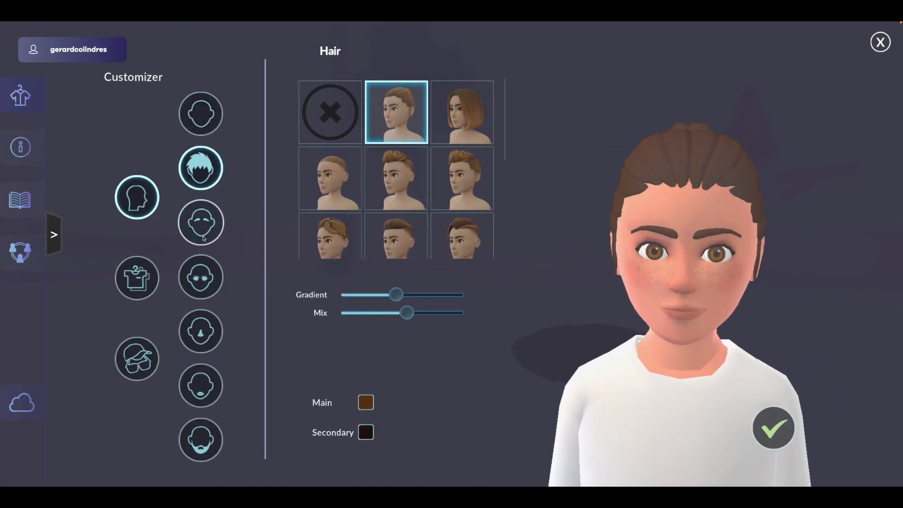
left_click(201, 222)
left_click(201, 331)
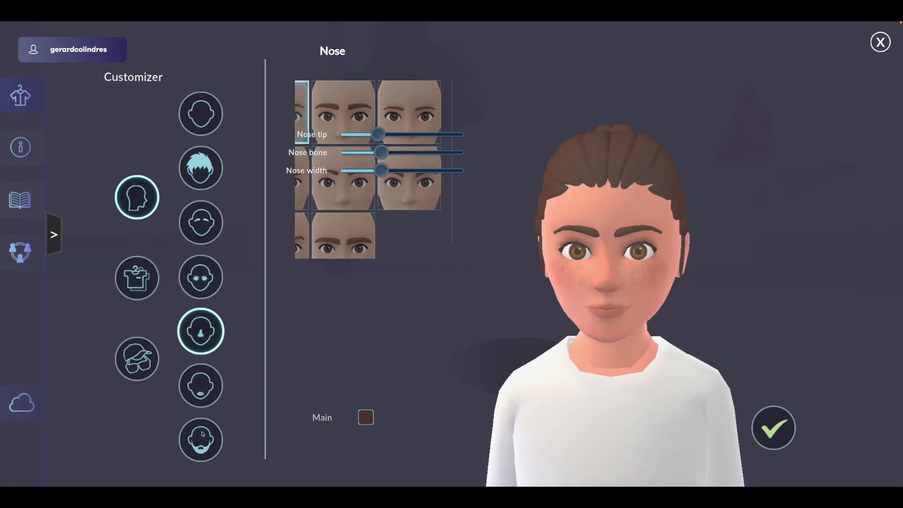
left_click(201, 440)
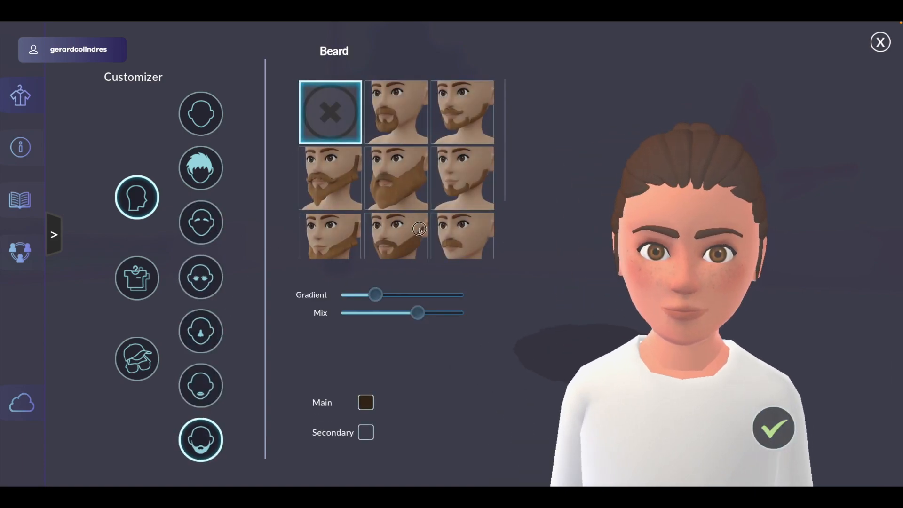
left_click(396, 237)
mouse_move(806, 301)
left_mouse_down()
mouse_move(785, 304)
mouse_move(810, 308)
left_mouse_up()
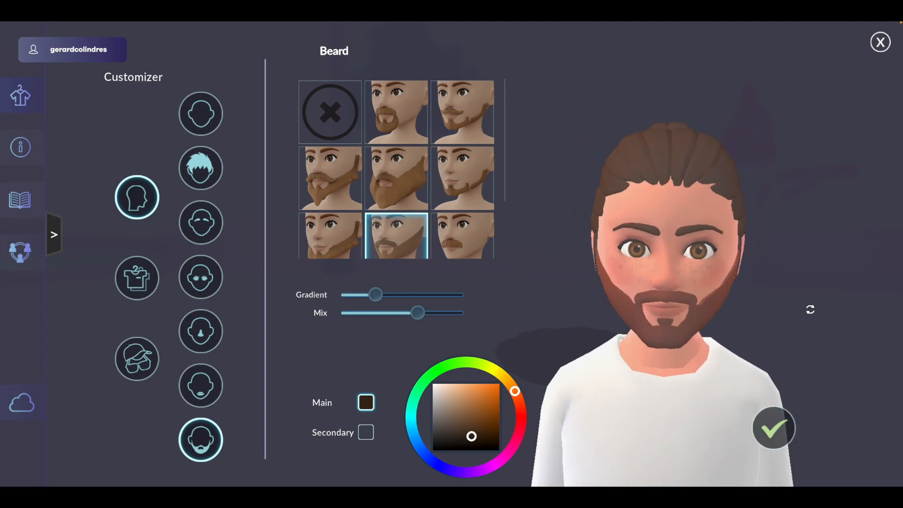
left_click_drag(637, 269, 629, 269)
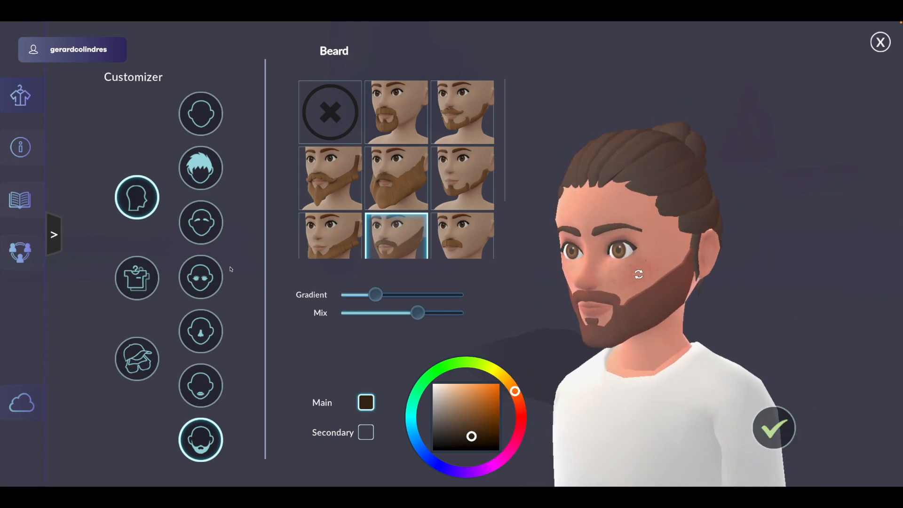
- Change the avatar's shirt to the open button-up jacket over a dark T-shirt
left_click(145, 268)
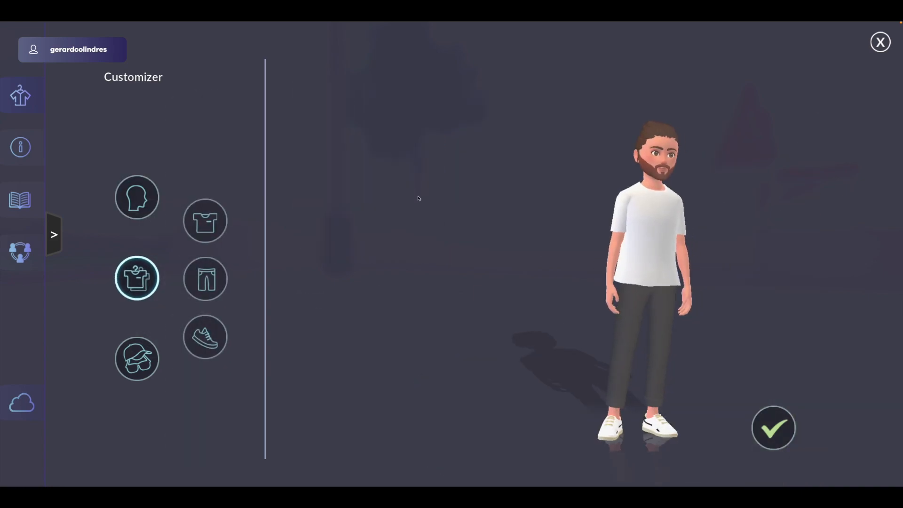
left_click(197, 233)
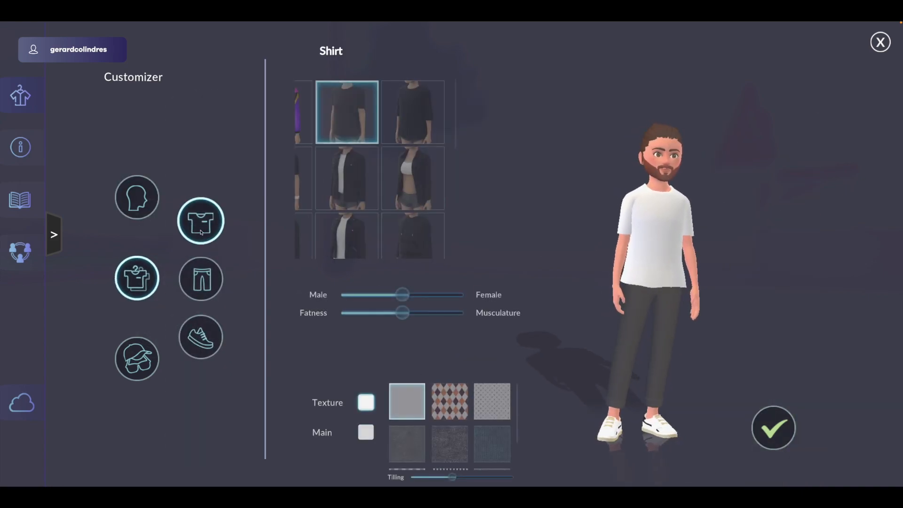
left_click(394, 186)
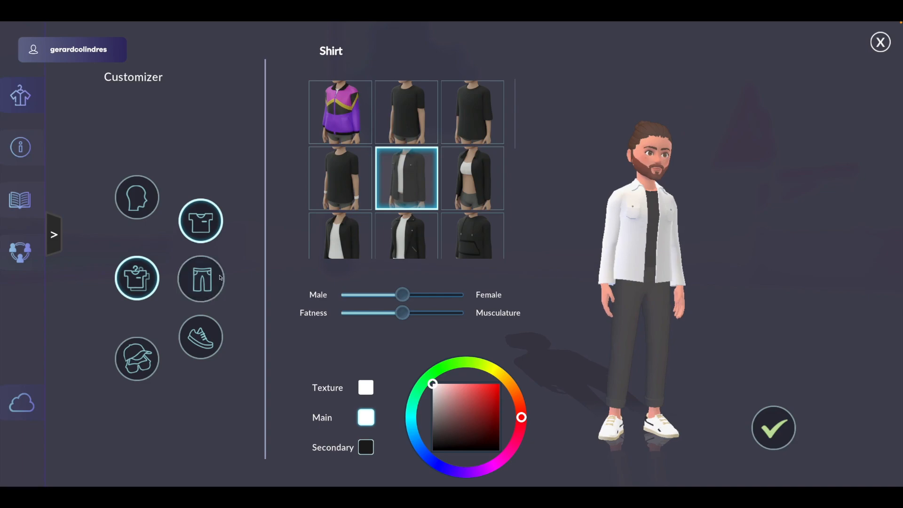
- Give the avatar long belted trousers and black sneakers with white side stripes
left_click(201, 279)
scroll(416, 208, "down", 2)
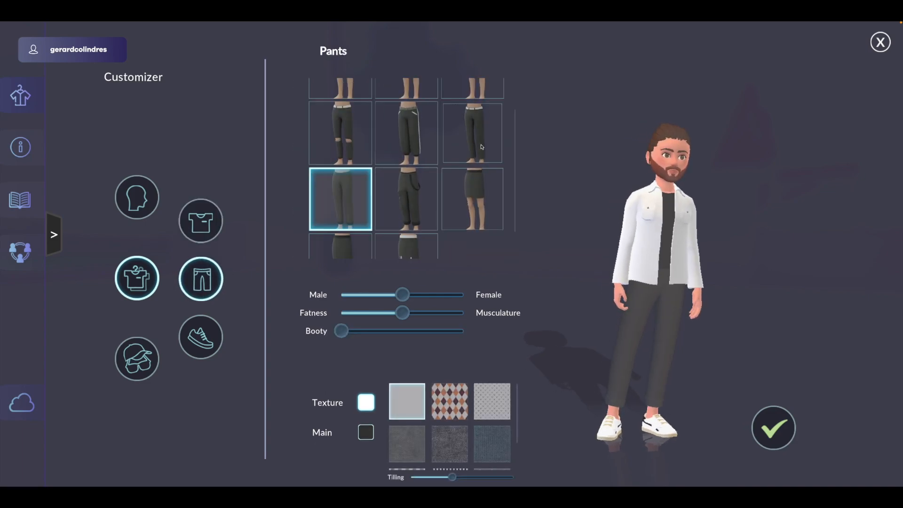
left_click(472, 132)
left_click(201, 337)
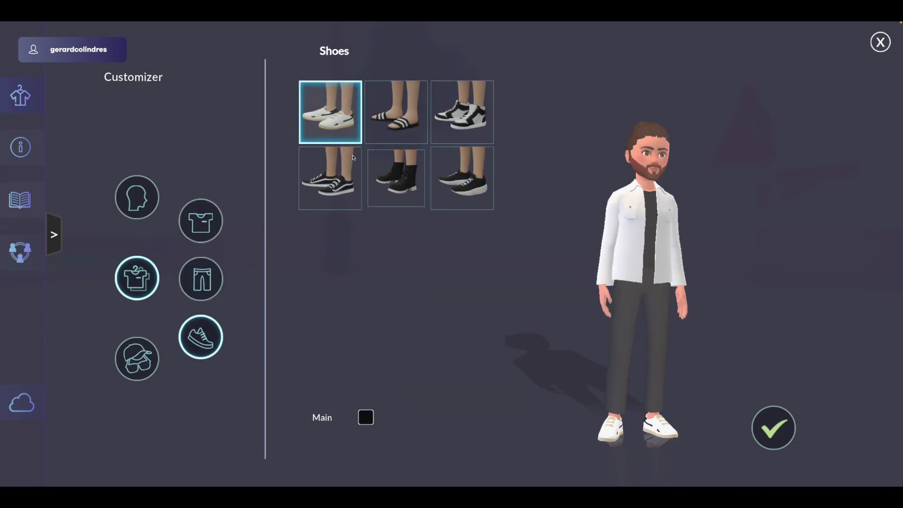
left_click(340, 186)
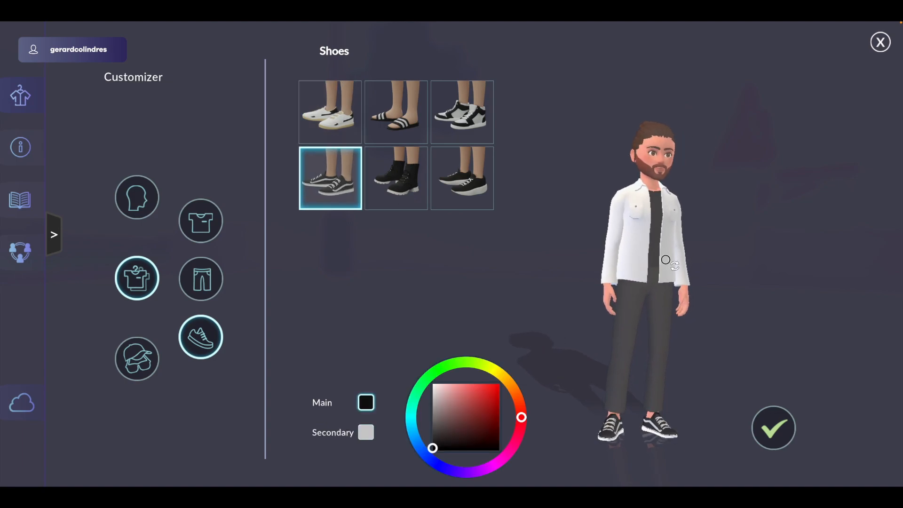
- Examine the avatar's accessory options for glasses, headwear, makeup and piercings
left_click(137, 359)
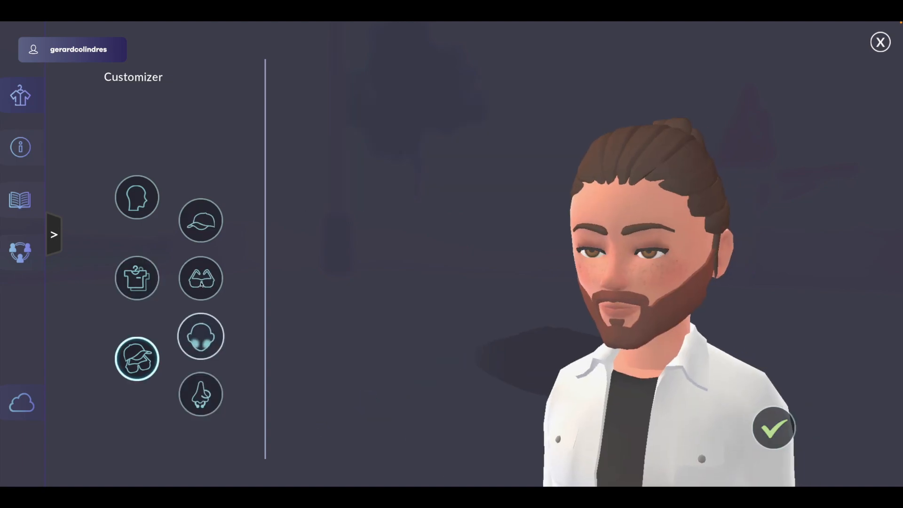
left_click(201, 279)
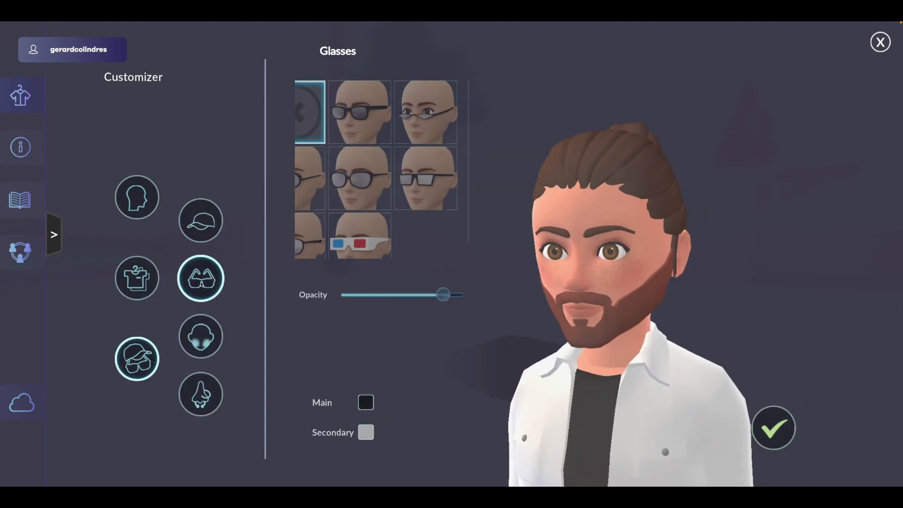
left_click(204, 235)
left_click(202, 342)
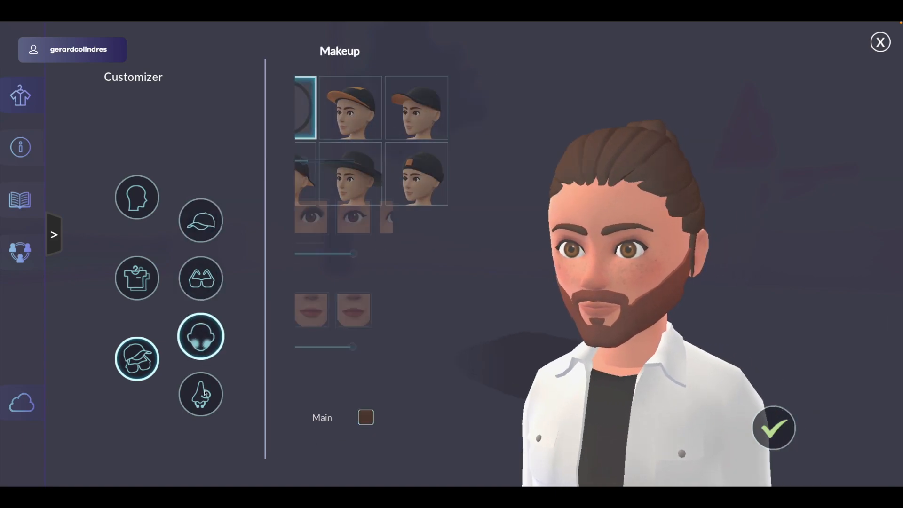
left_click(201, 395)
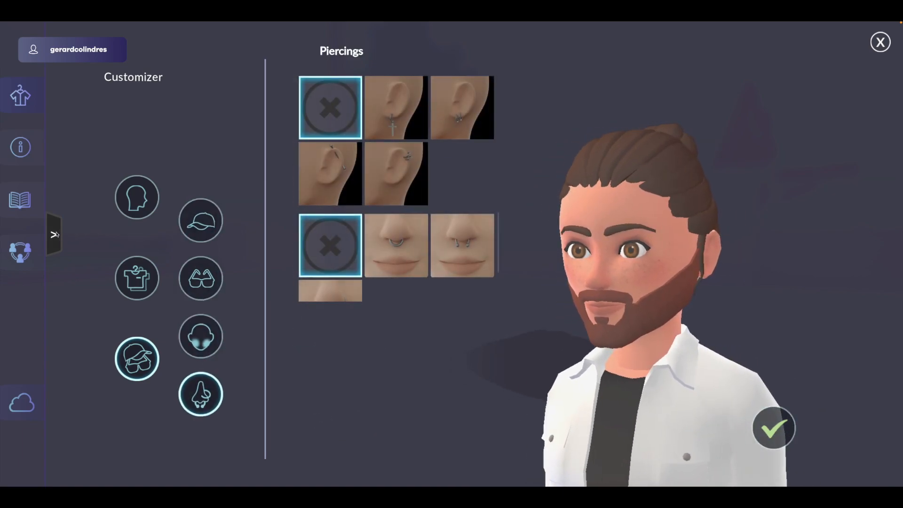
- Open the avatar's profile form with its basic, work and contact details
left_click(60, 234)
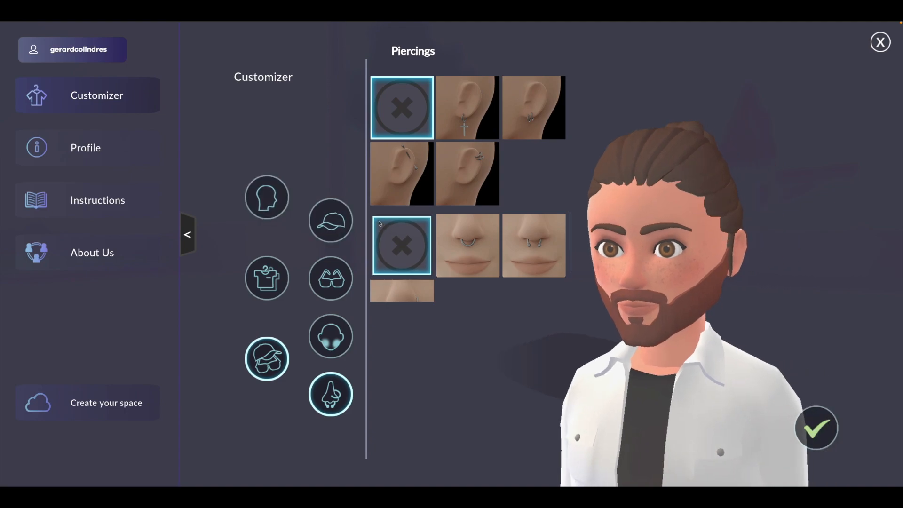
left_click(78, 148)
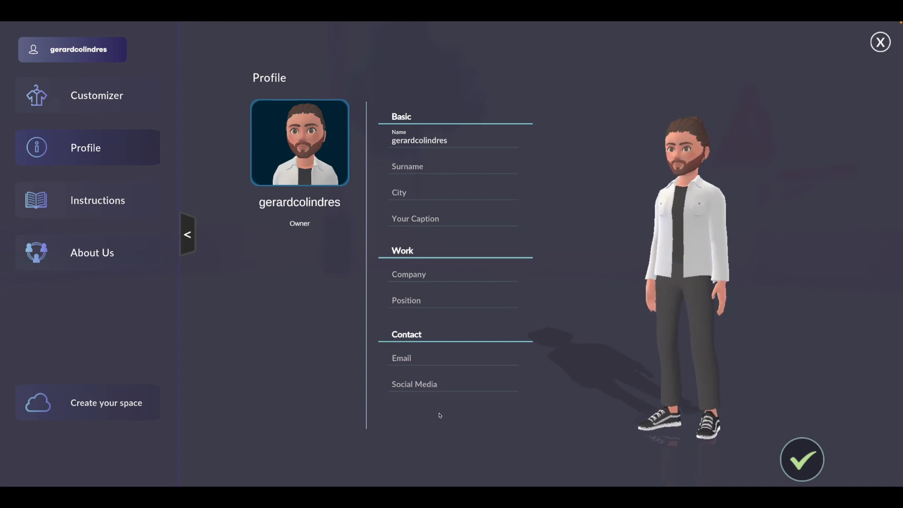
- Fill in the profile with city "Donostia San Sebastian", company "Spacecreator" and the contact e-mail
left_click(400, 195)
type("Donostia San Sebastian")
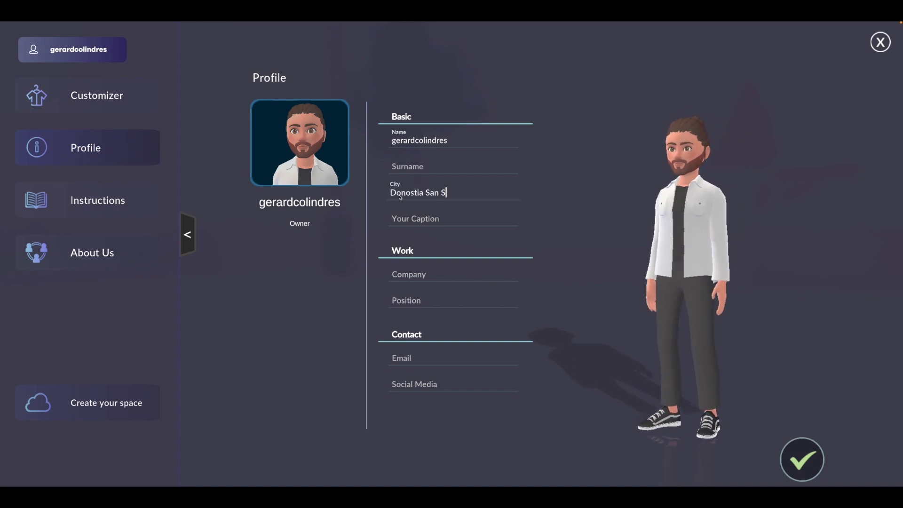
left_click(460, 280)
type("Spacecreator")
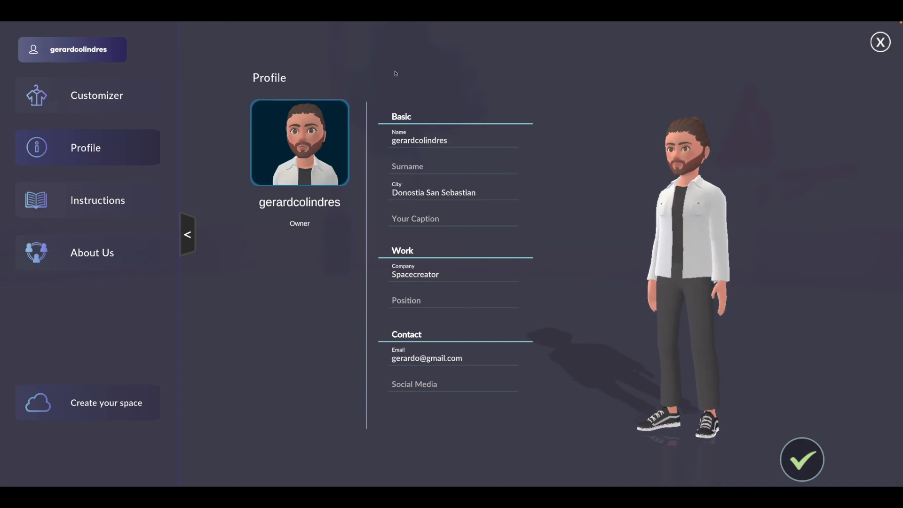
- Consult the Instructions page, return to the avatar customizer's head options and confirm the finished avatar
left_click(121, 202)
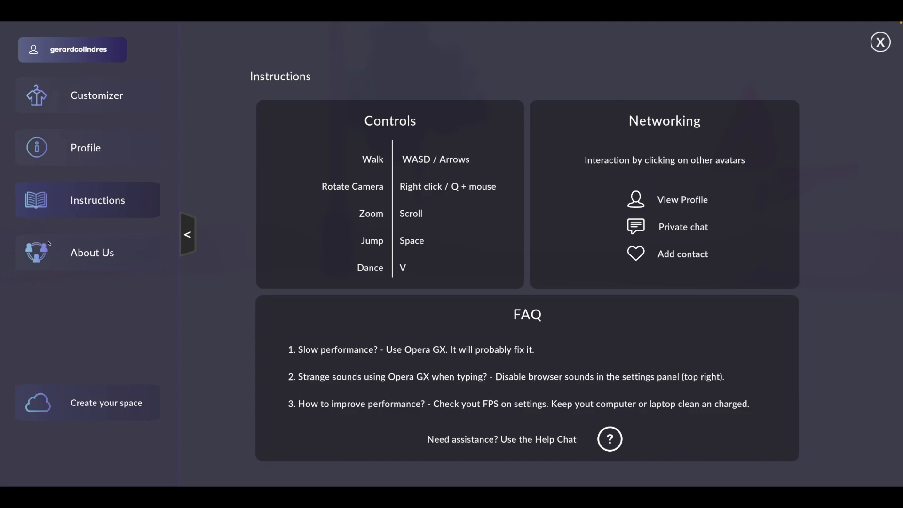
left_click(60, 96)
left_click(267, 197)
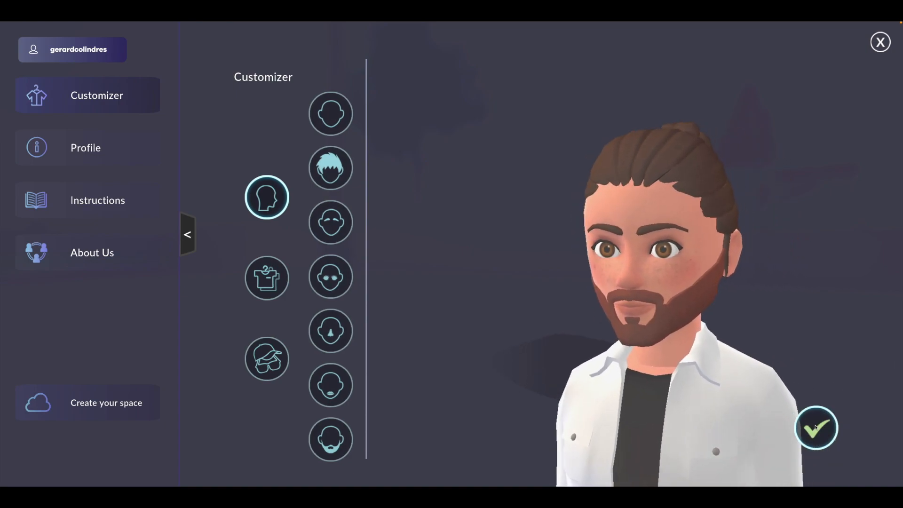
left_click(815, 426)
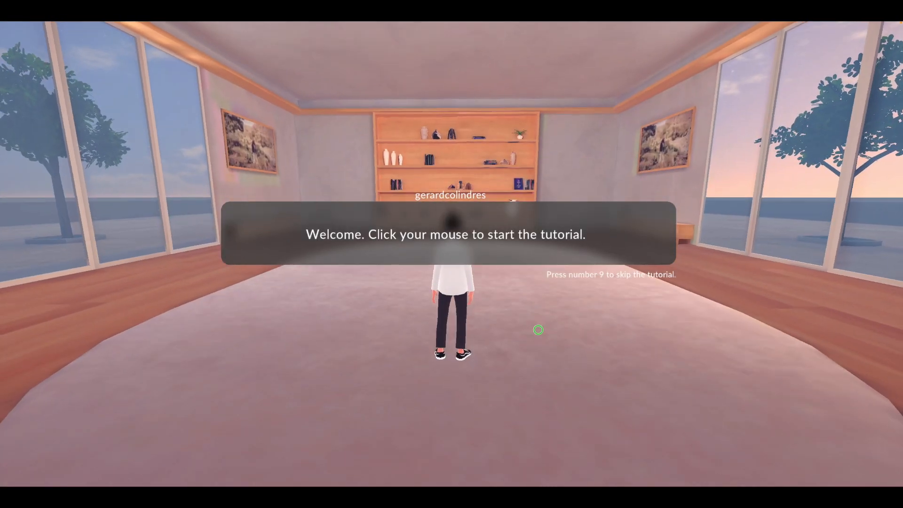
- Start the tutorial and complete its movement tasks: walk in all four directions, crouch once and jump
left_click(539, 331)
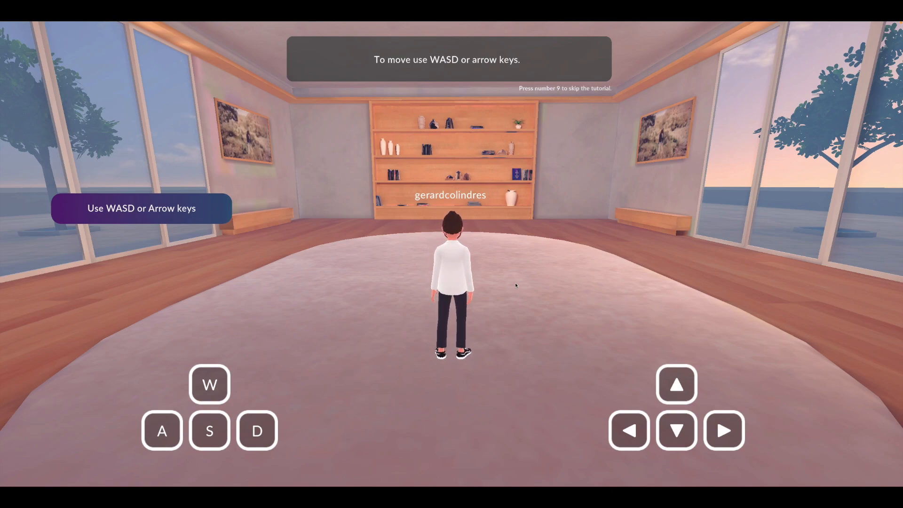
key("w")
key("a")
key("d")
key("s")
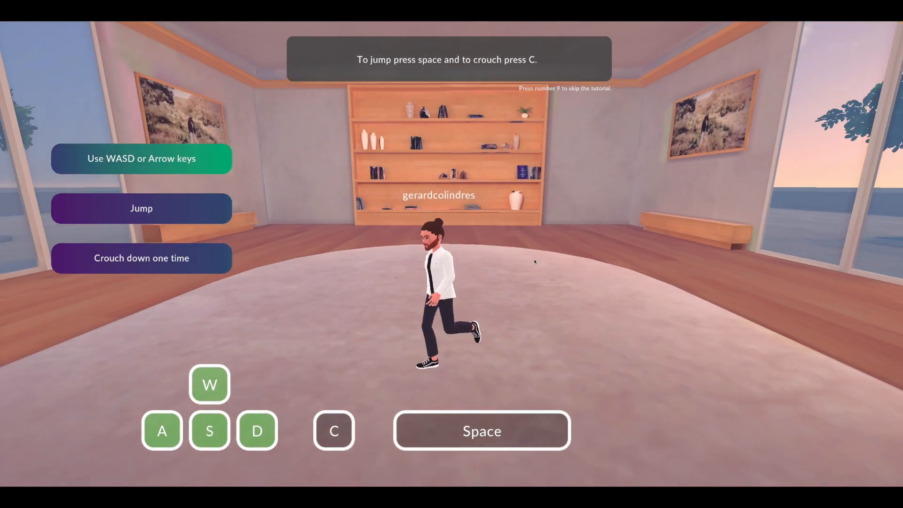
key("c")
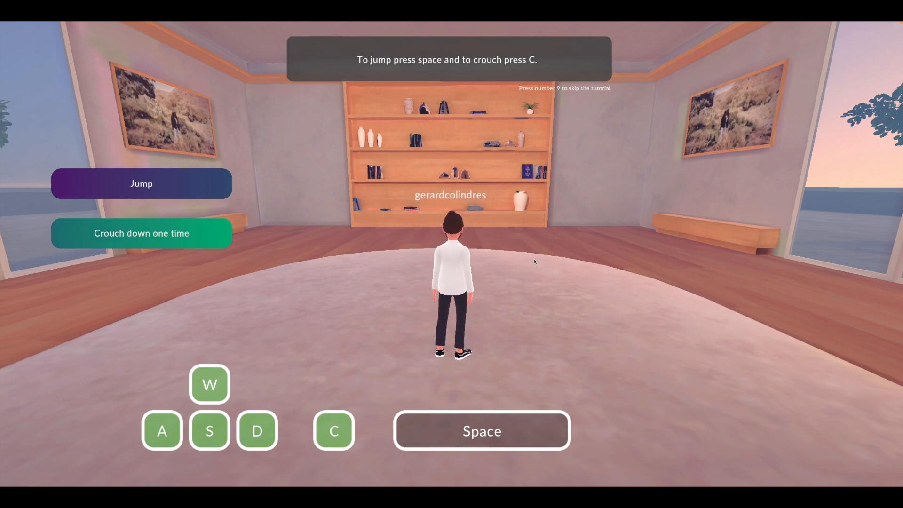
key("space")
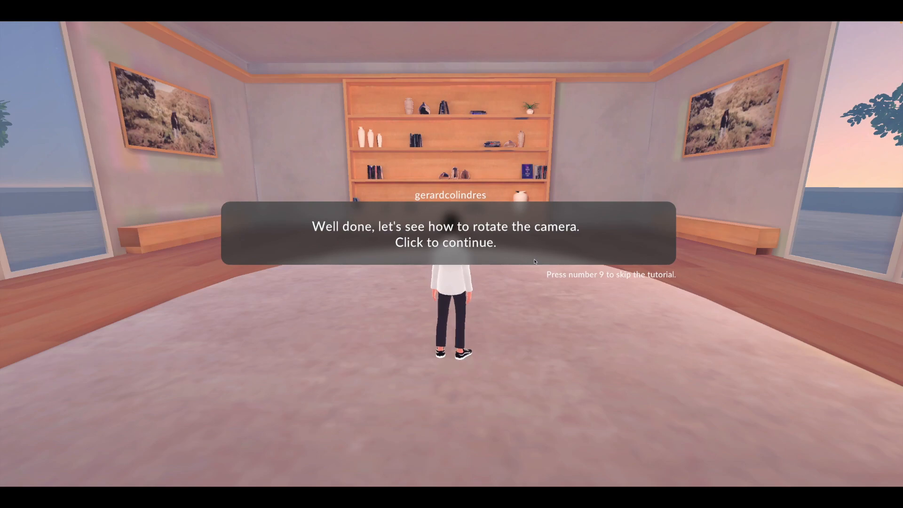
- Complete the tutorial's camera tasks by rotating the view and zooming in and out, and continue to the marked-area task
left_click(528, 290)
right_click_drag(323, 268, 315, 284)
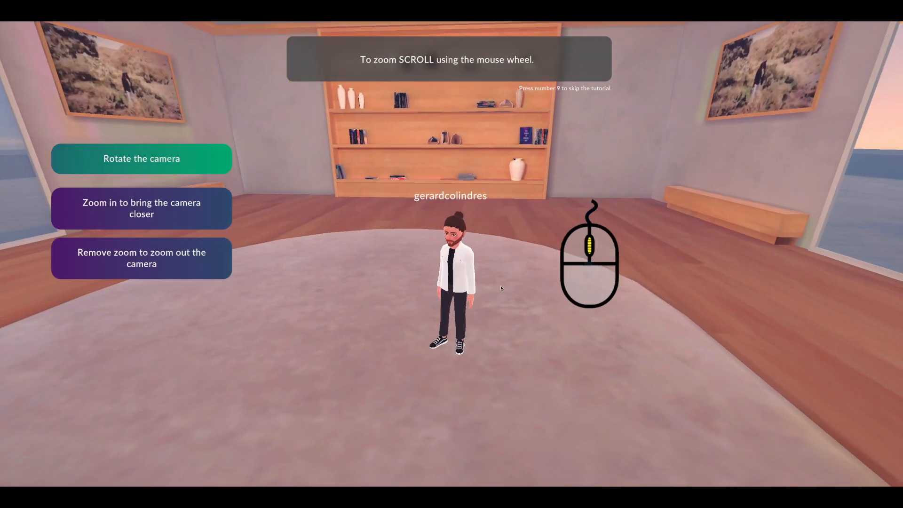
scroll(431, 322, "up", 3)
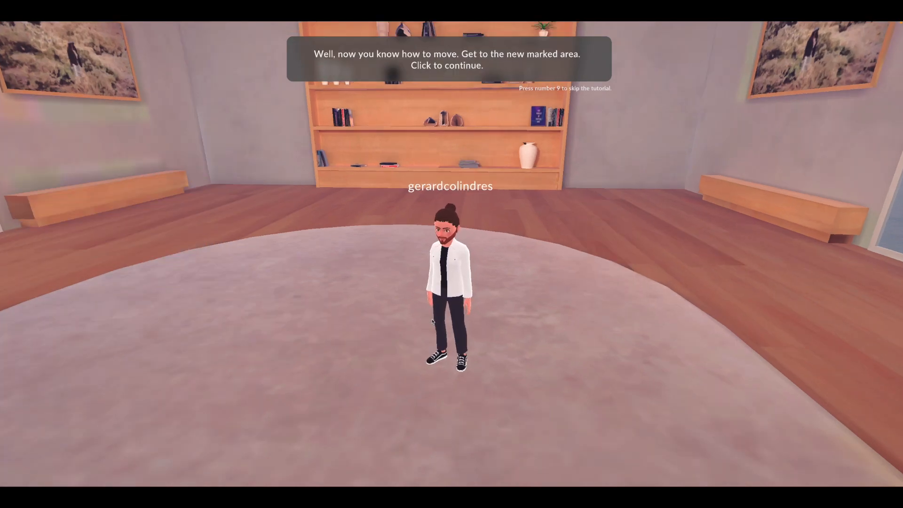
left_click(433, 319)
scroll(433, 318, "up", 2)
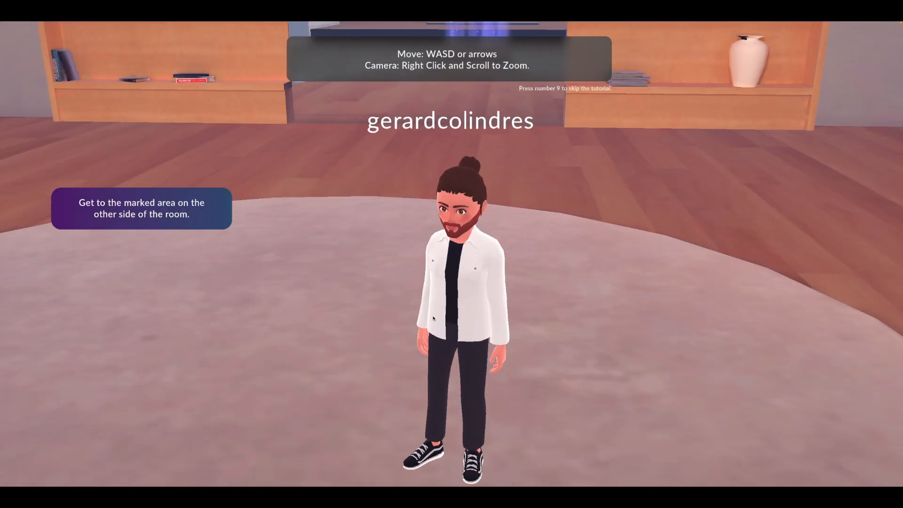
scroll(433, 318, "down", 3)
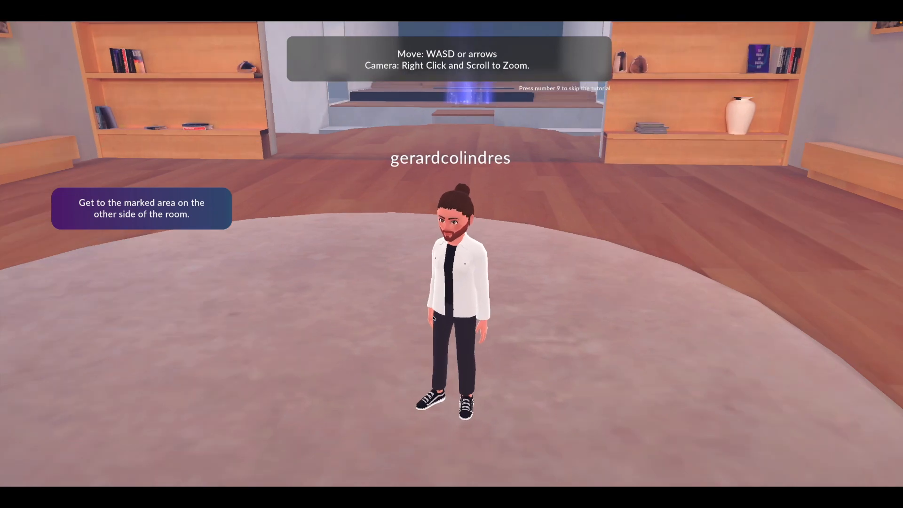
- Walk the avatar through the bookshelf opening and up the platforms into the glowing marked area
scroll(433, 318, "down", 3)
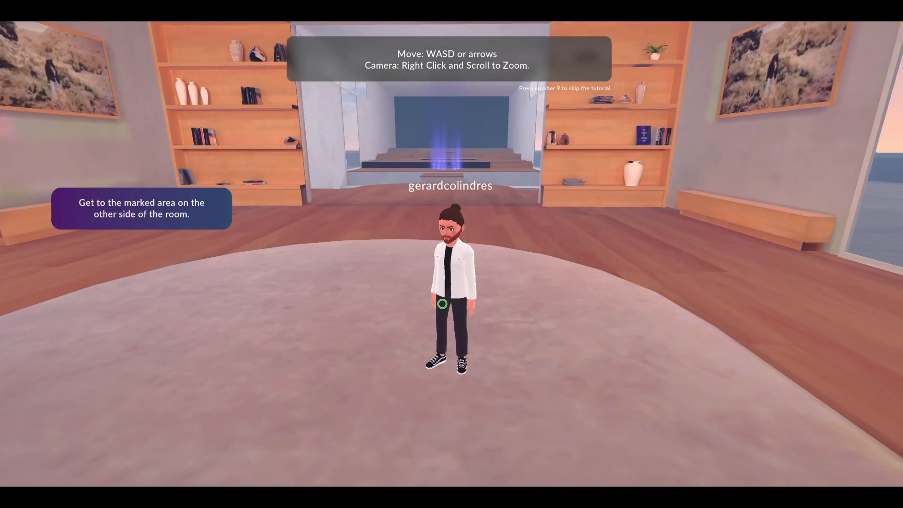
key("w")
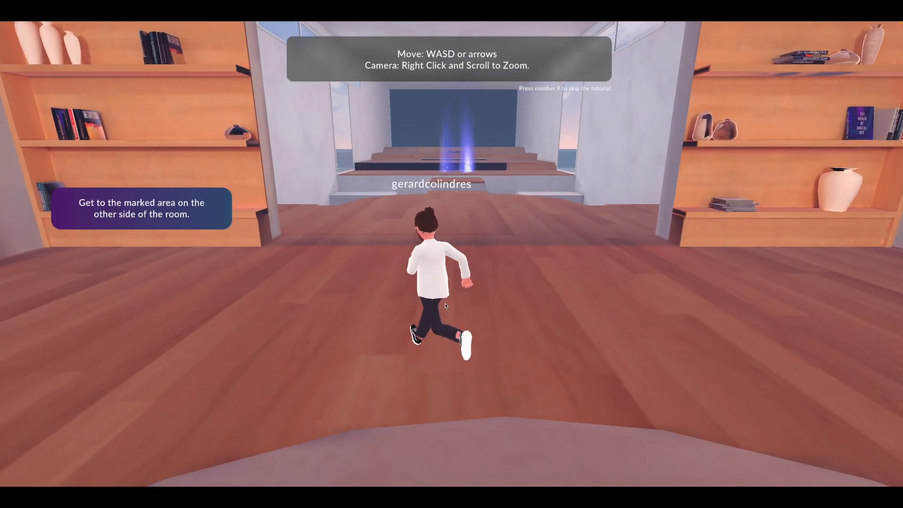
key("w")
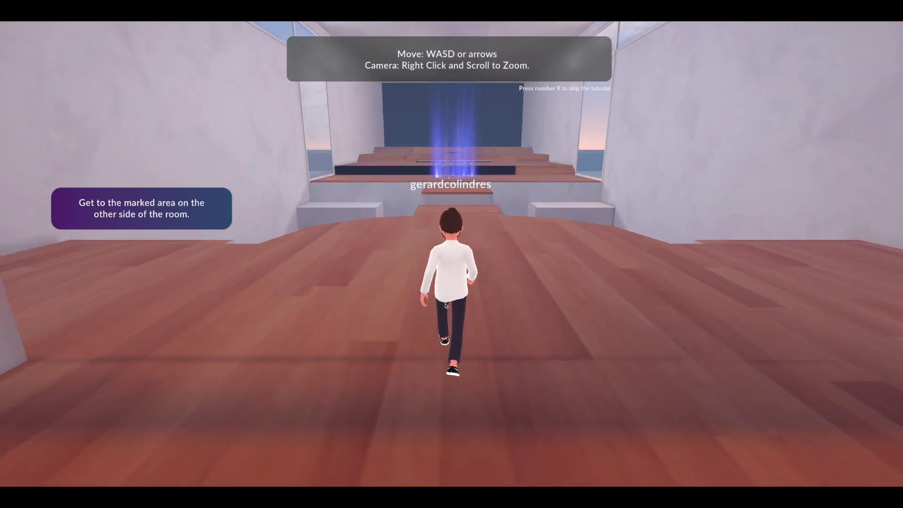
key("w")
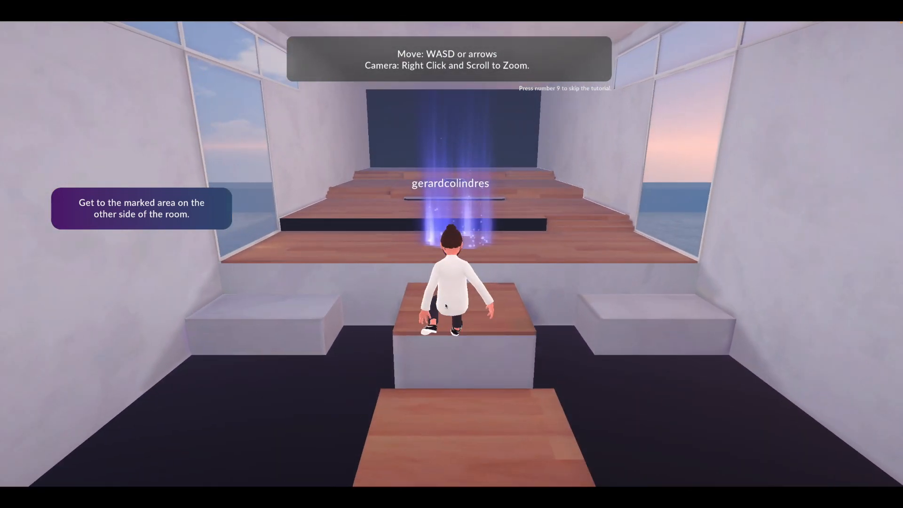
key("w")
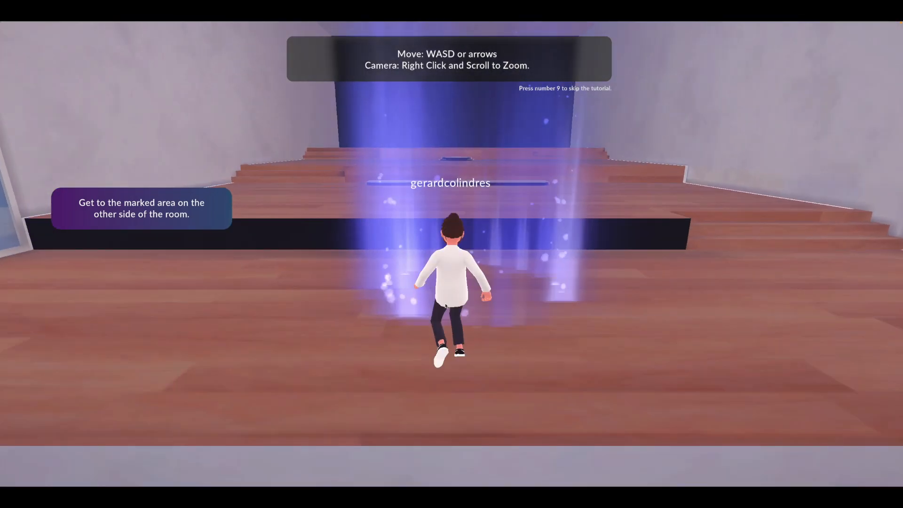
key("w")
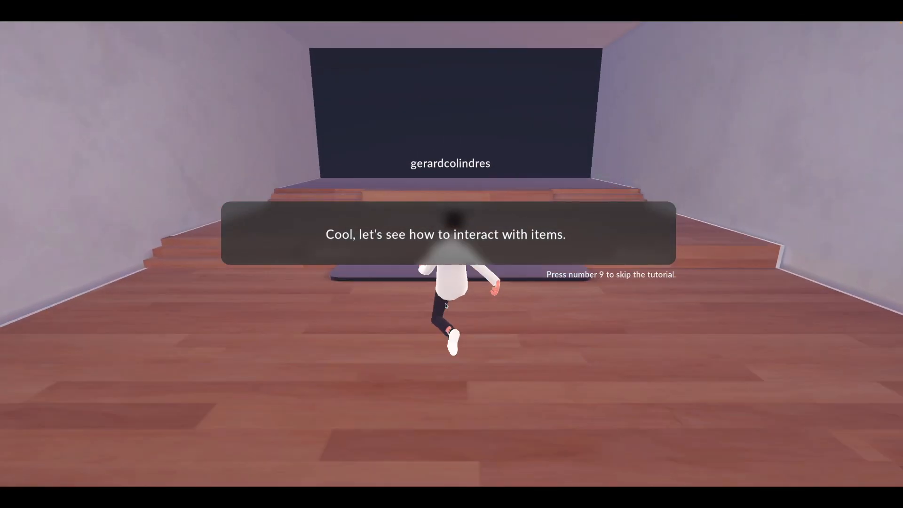
- Bring the avatar close to the tutorial's video screen, view it full-screen and close it again
left_click_drag(433, 315, 393, 325)
key("w")
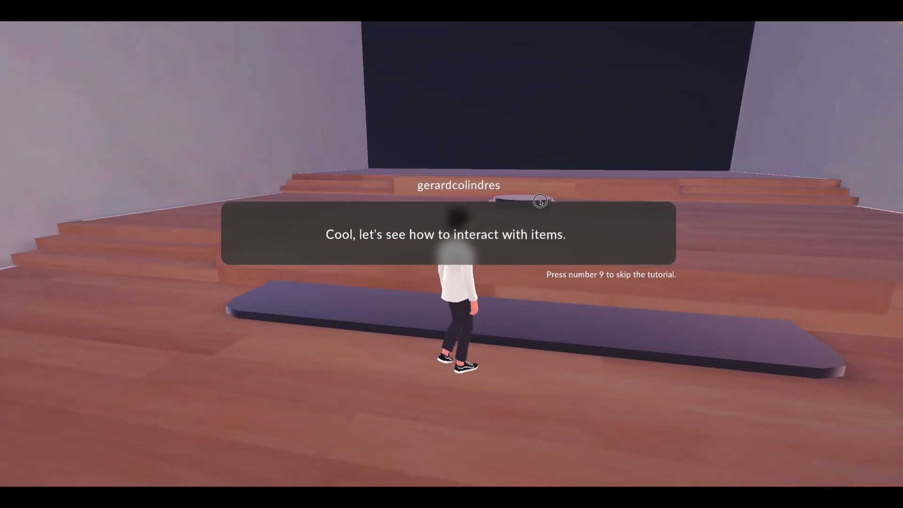
key("s")
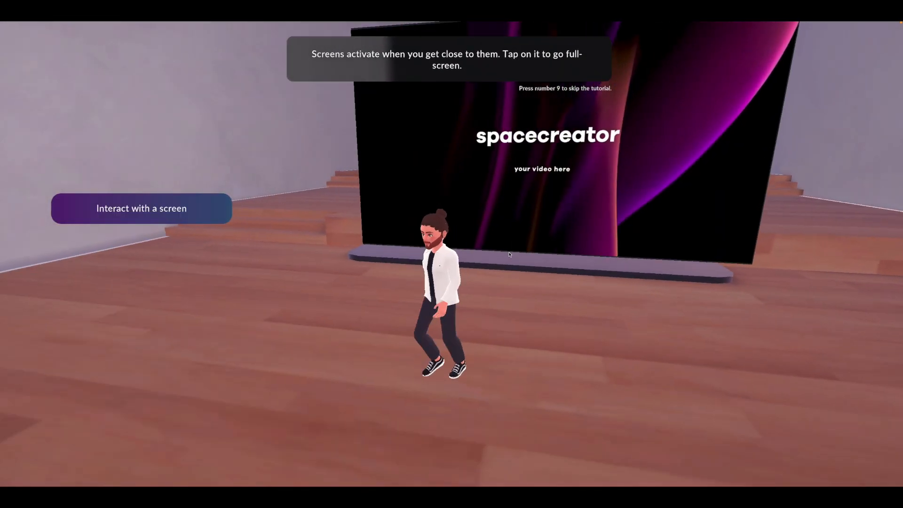
key("d")
key("w")
left_click_drag(505, 191, 357, 176)
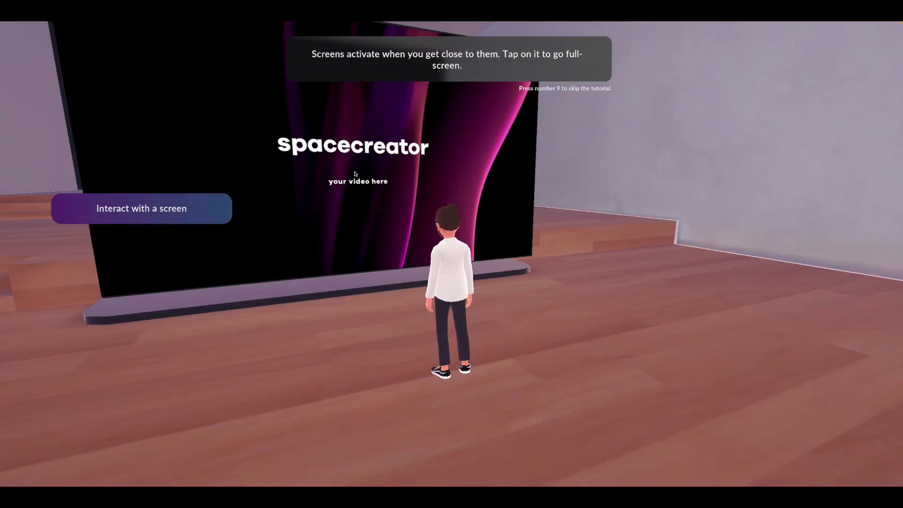
left_click(357, 177)
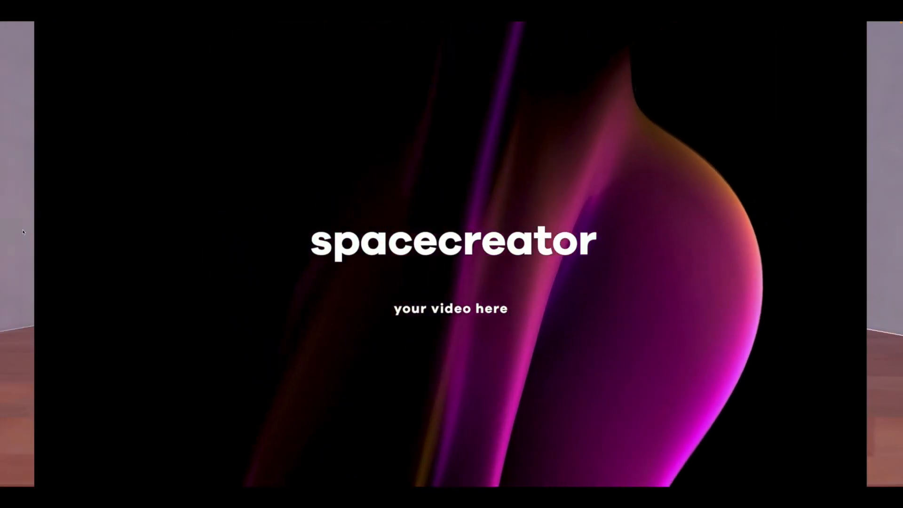
left_click(24, 232)
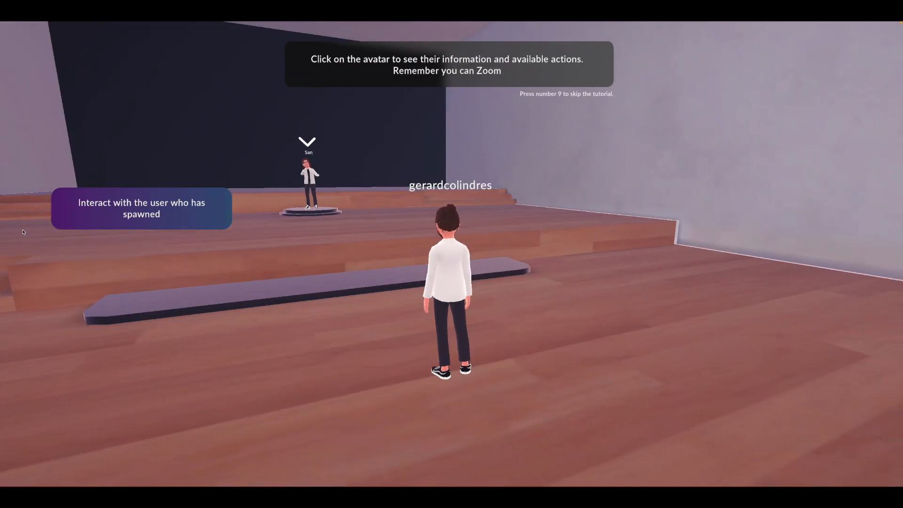
- Walk the avatar up to the spawned tutorial character on the round pedestal and open its interaction options
left_click_drag(491, 311, 445, 322)
key("w")
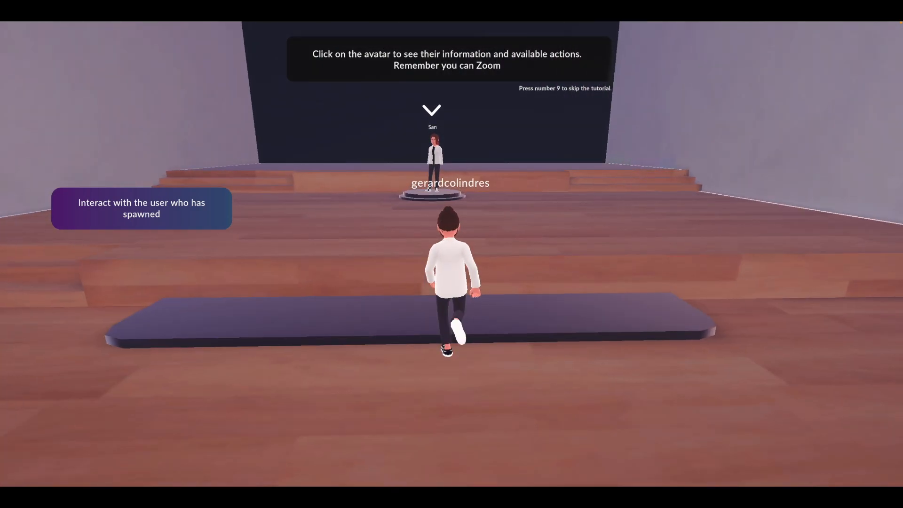
key("d")
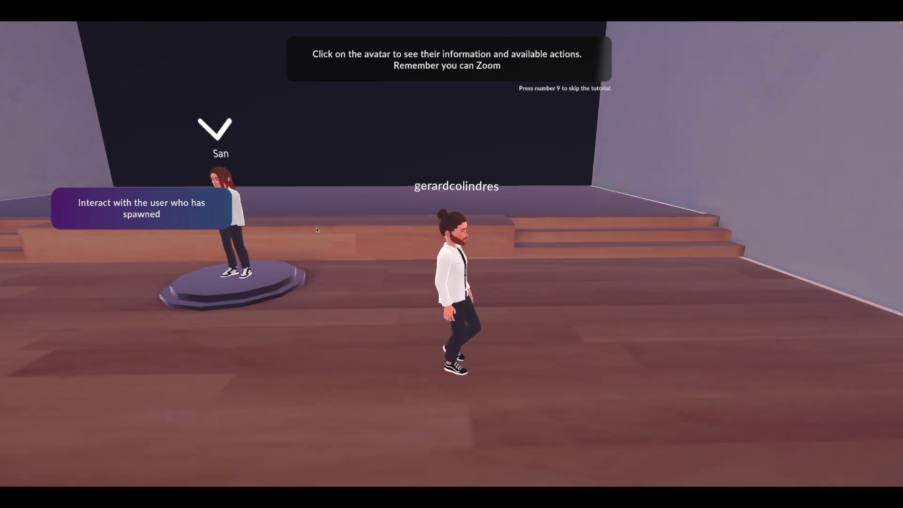
key("a")
key("a")
left_click_drag(349, 288, 375, 291)
key("a")
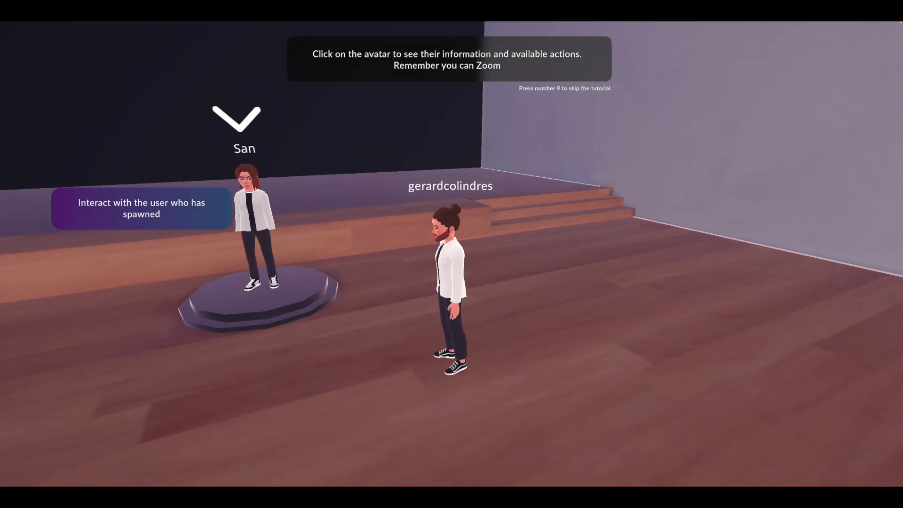
key("d")
key("s")
key("a")
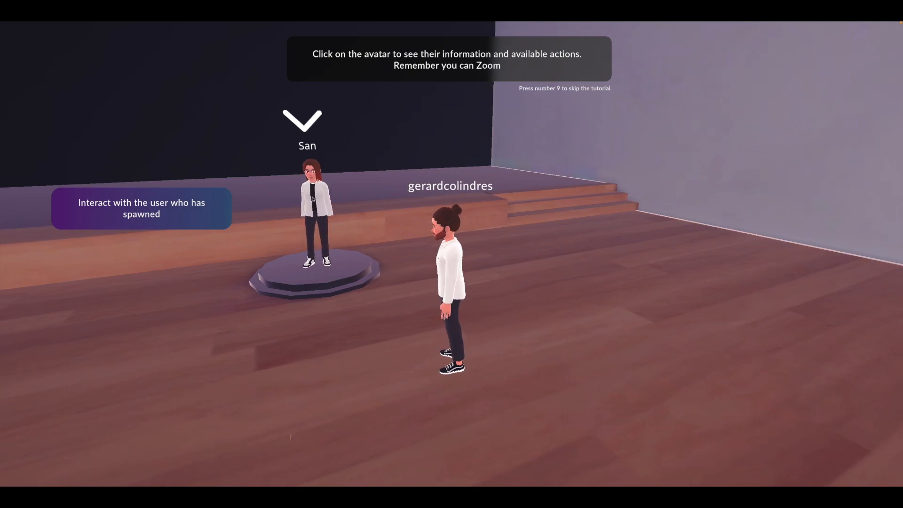
left_click_drag(345, 275, 324, 222)
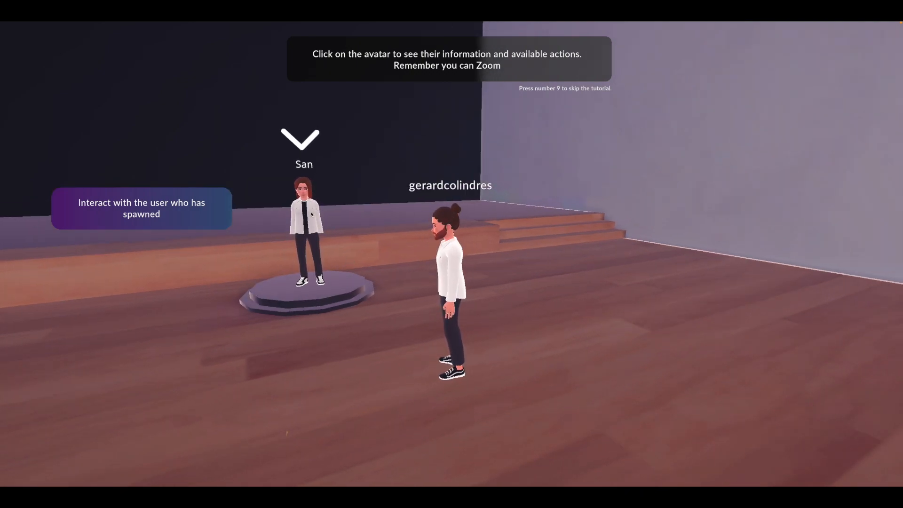
left_click(311, 214)
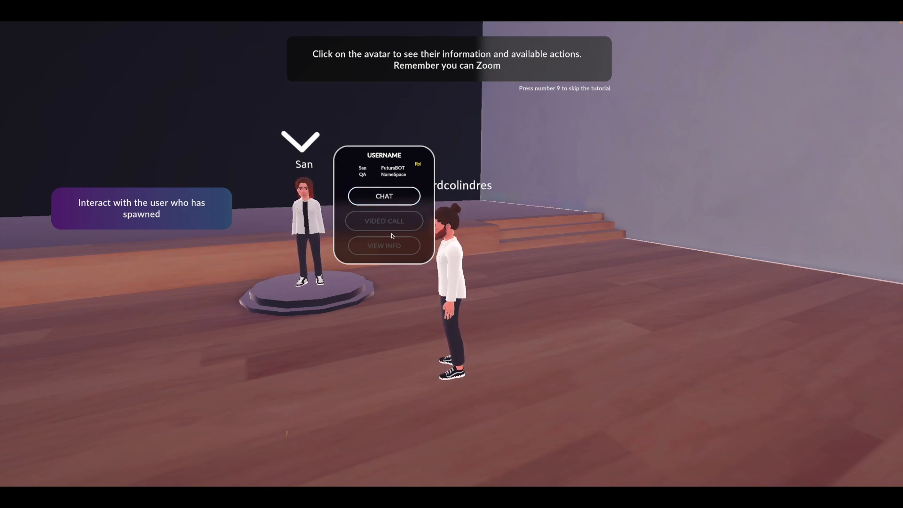
- Open a private chat with the tutorial character and send the message "asd"
left_click(394, 205)
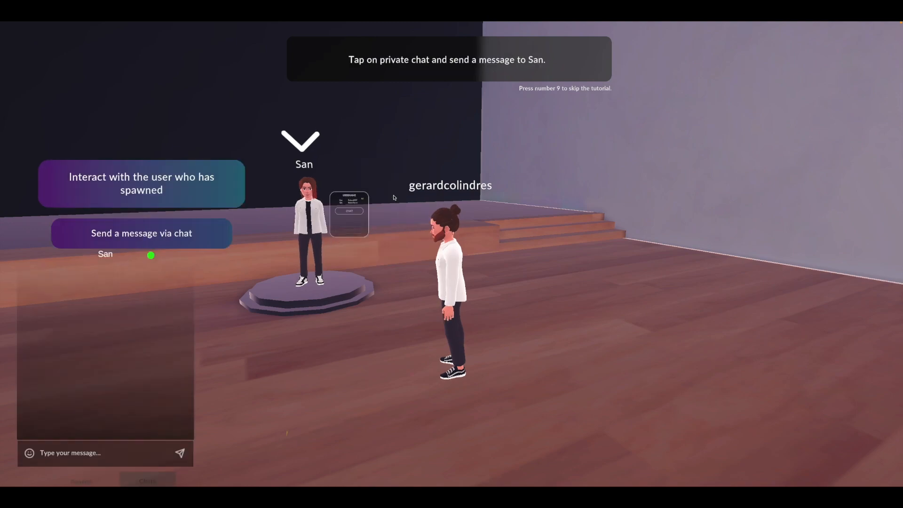
left_click(86, 454)
type("asd")
key("Return")
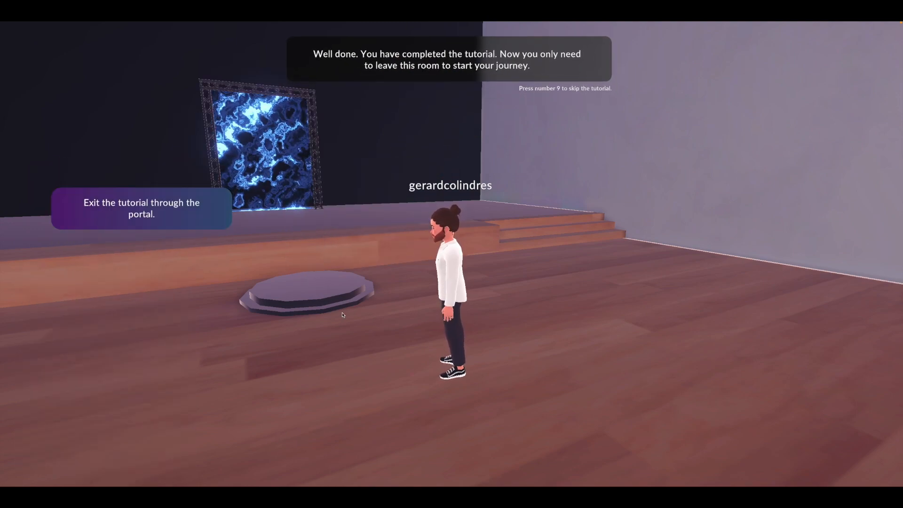
- Exit the tutorial room by walking the avatar past the pedestal and through the blue portal
left_click_drag(380, 307, 338, 316)
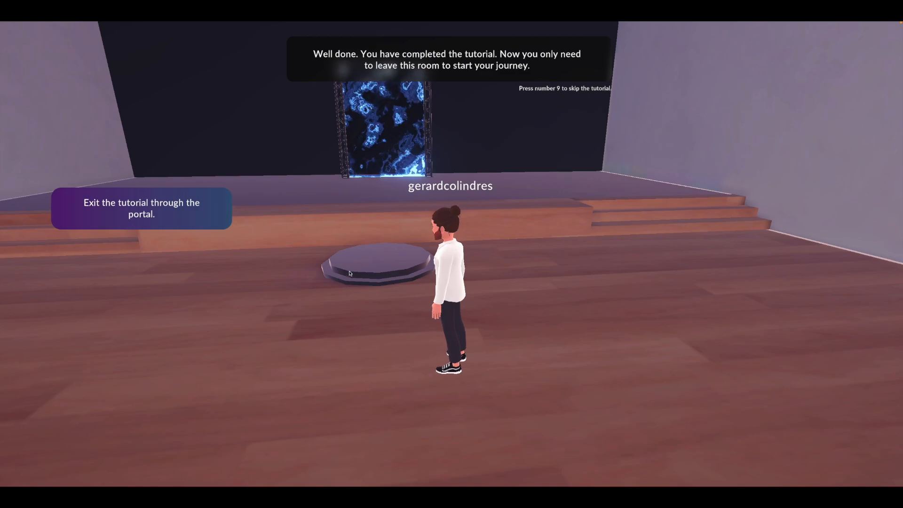
key("w")
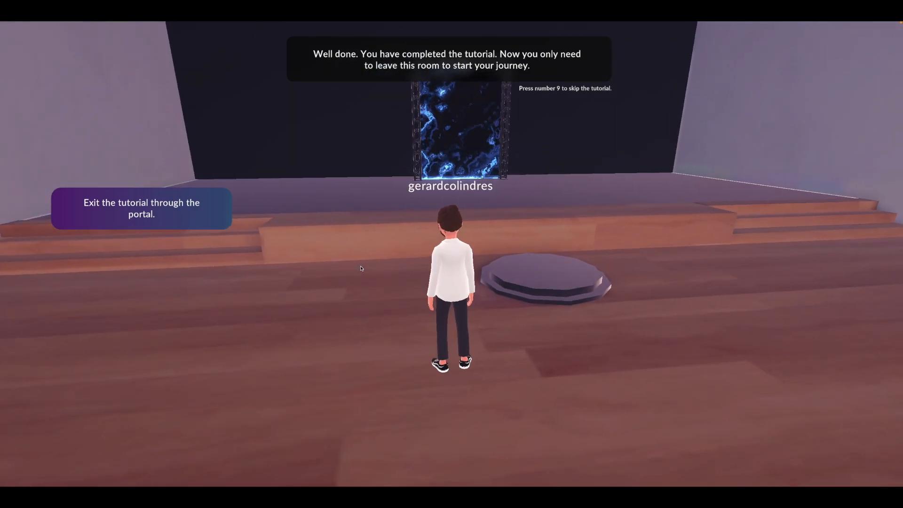
key("w")
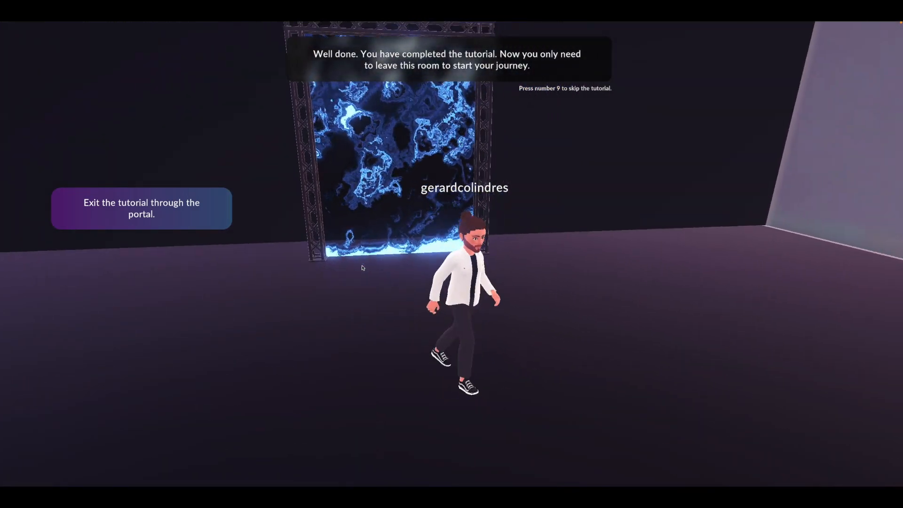
key("w")
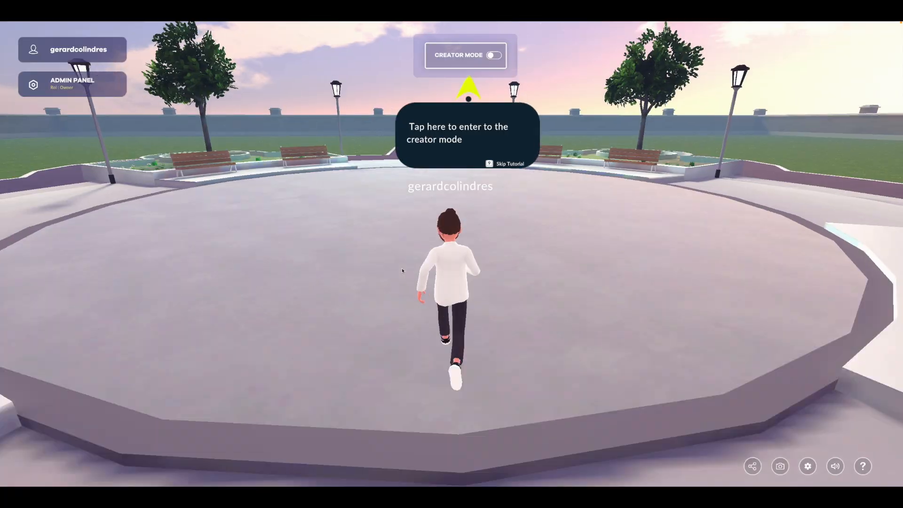
- Walk the avatar onto the plaza, then skip the creator mode tutorial and confirm skipping it
key("w")
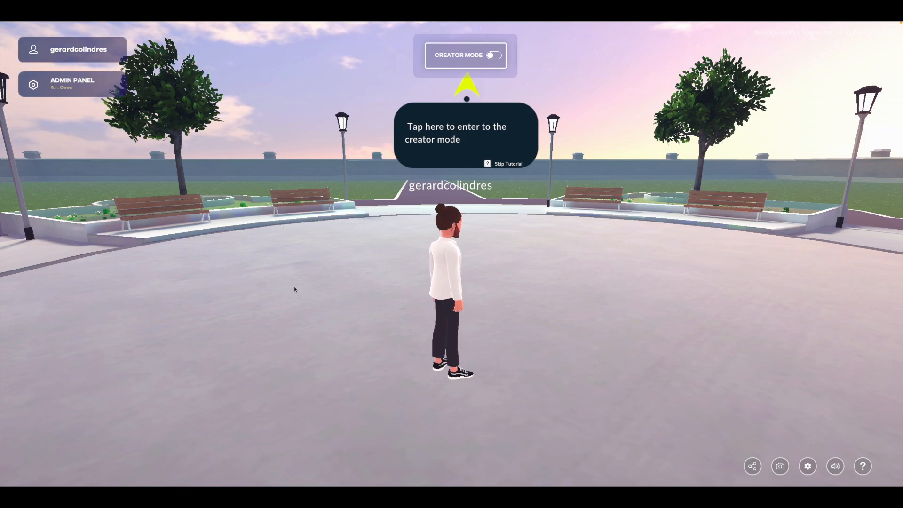
left_click_drag(300, 284, 28, 301)
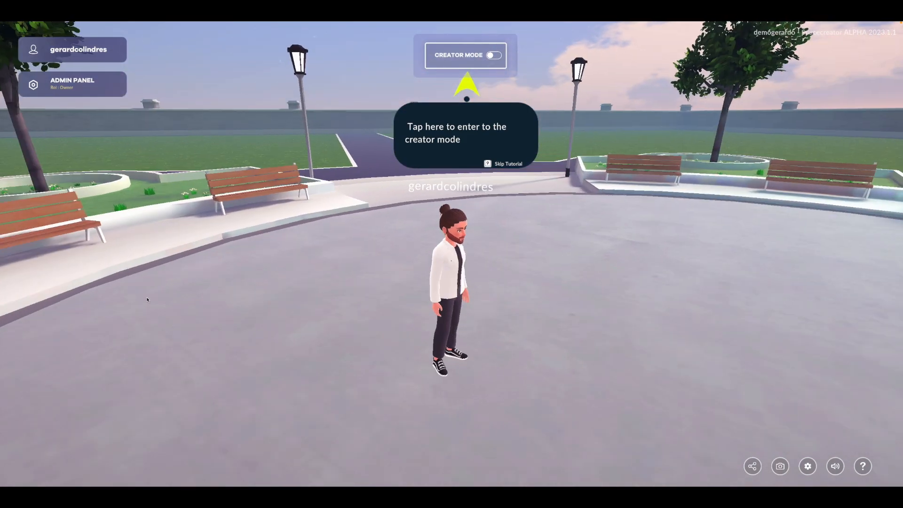
left_click_drag(315, 313, 264, 295)
key("9")
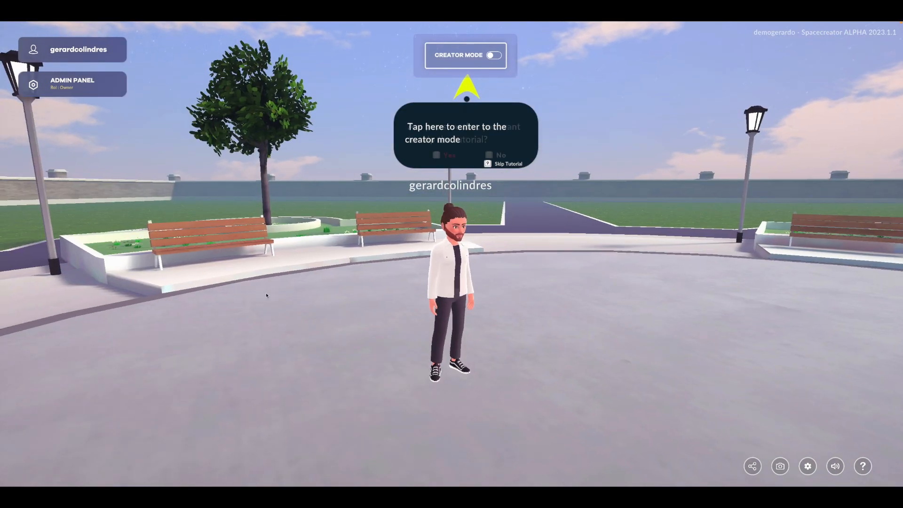
key("y")
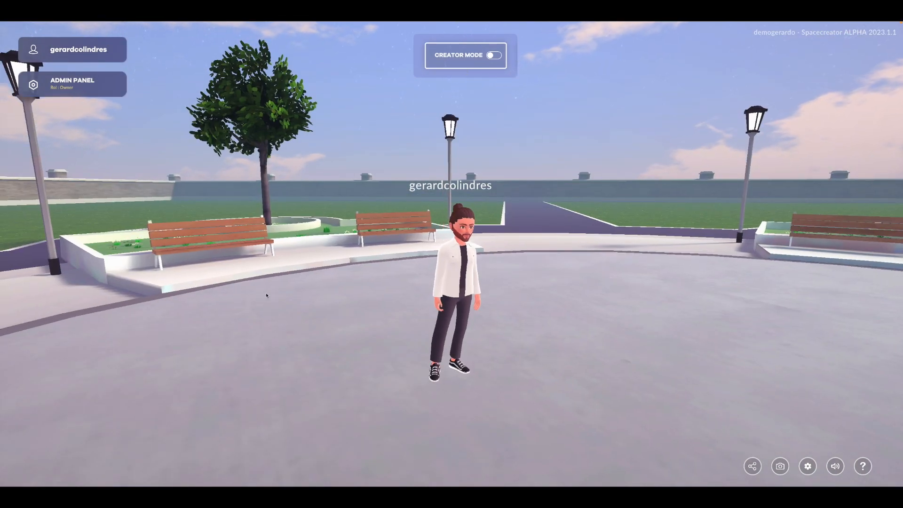
- Turn on creator mode for the space and open the world editor
left_click_drag(266, 296, 653, 313)
left_click_drag(349, 285, 741, 255)
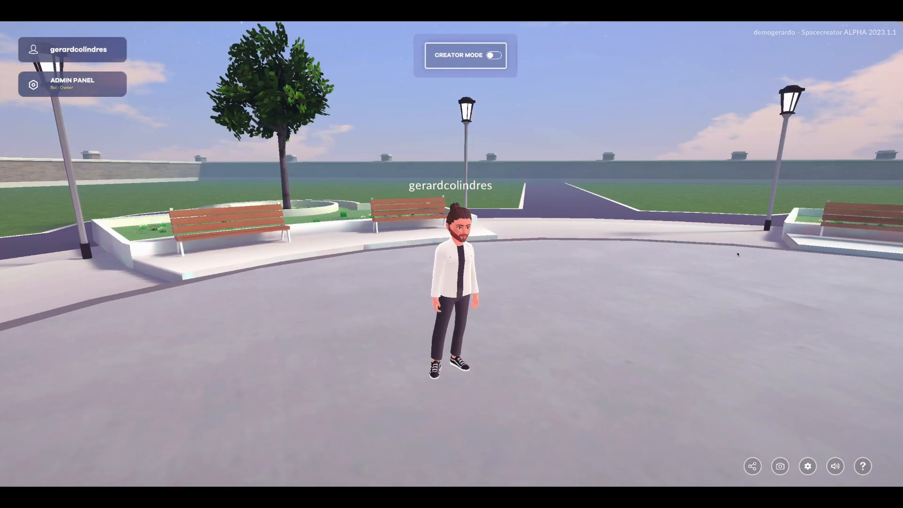
left_click_drag(457, 252, 682, 261)
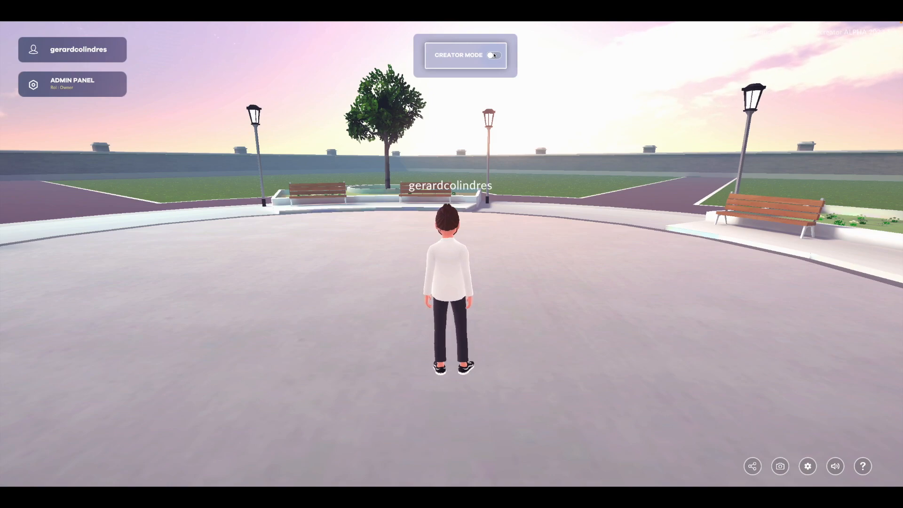
left_click(492, 55)
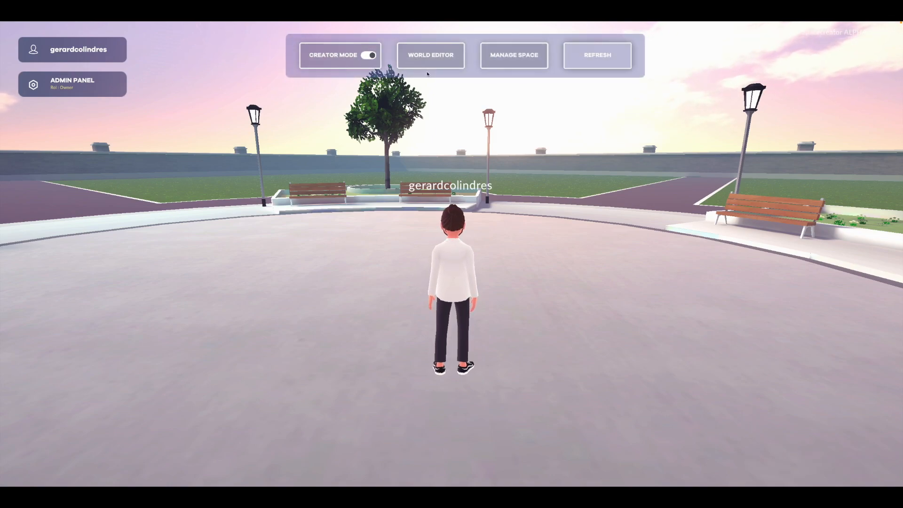
left_click(431, 56)
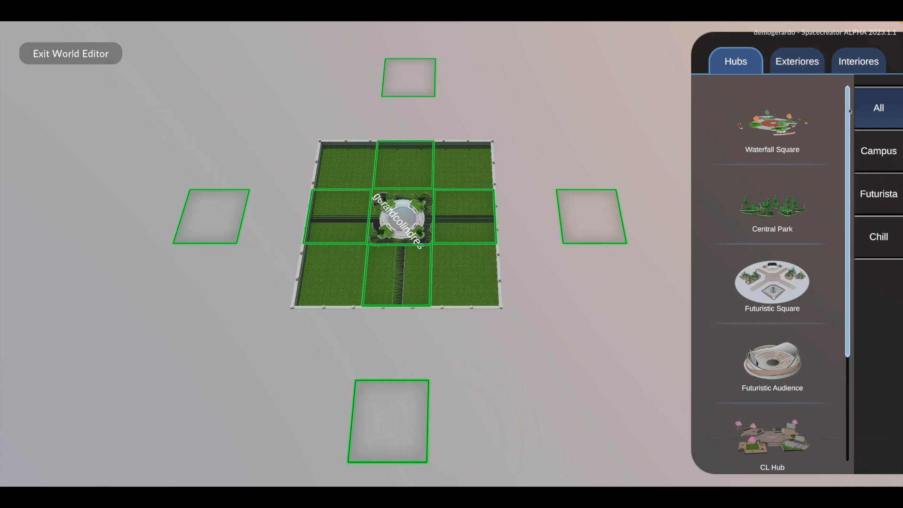
- Browse the hub templates and set Waterfall Square as the world's central hub
scroll(846, 259, "down", 2)
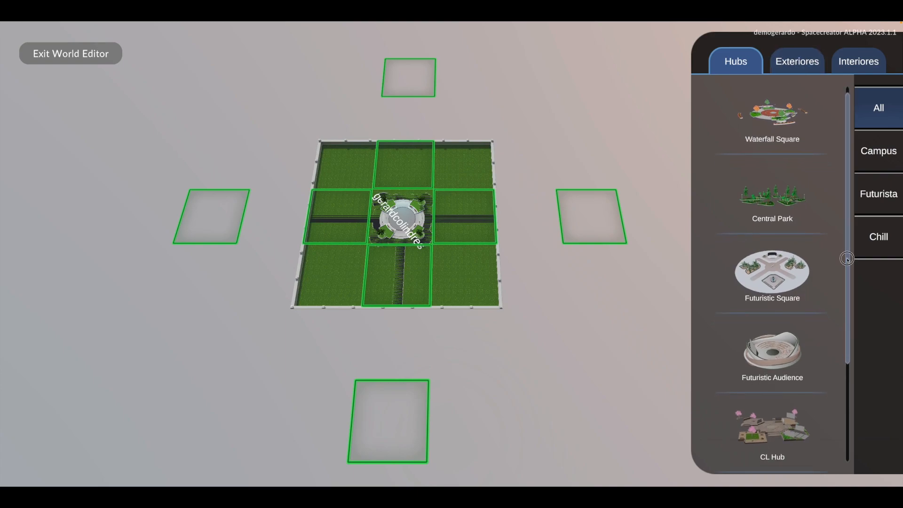
scroll(847, 270, "down", 3)
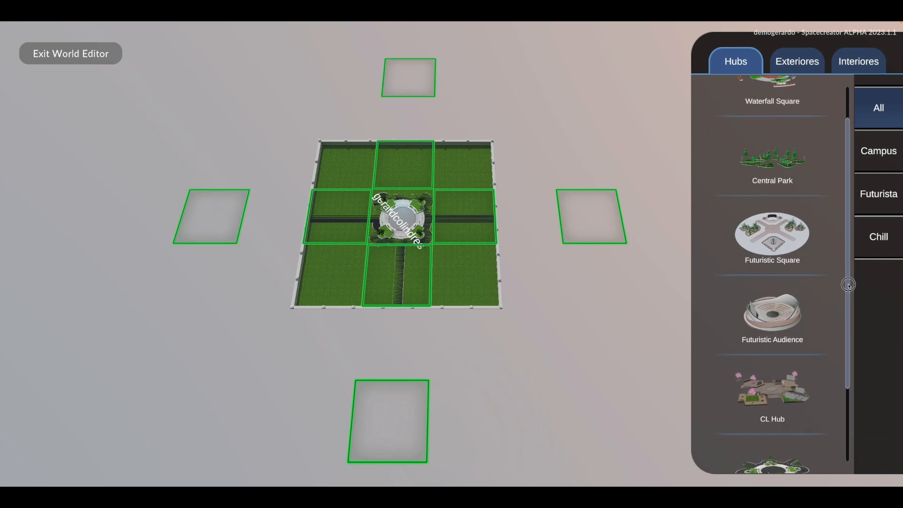
scroll(848, 307, "up", 3)
left_click(772, 115)
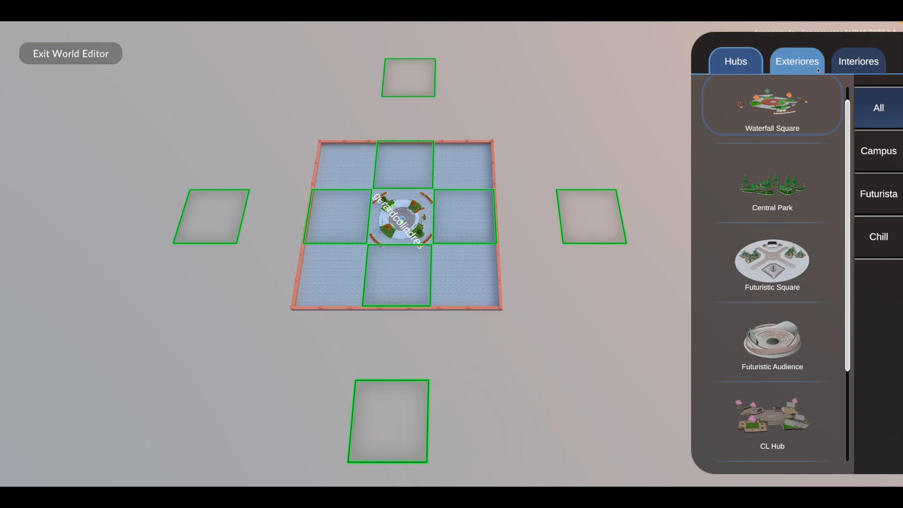
- Place the Futurista exteriors Brutalist, Modern Gallery, Futuristic Portal and Expo Center on the right, upper, left and lower plots around the hub
left_click(798, 62)
left_click_drag(564, 194, 474, 213)
left_click_drag(790, 198, 408, 170)
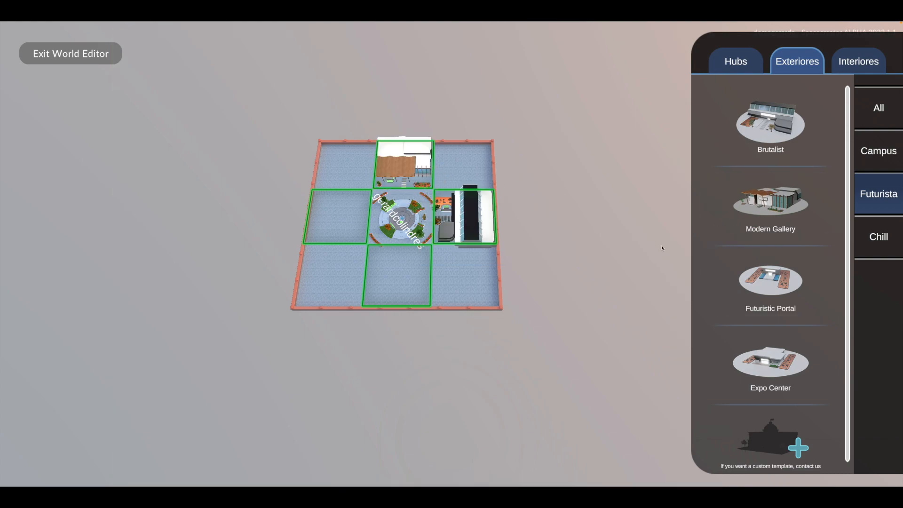
left_click_drag(790, 284, 336, 217)
left_click_drag(757, 363, 407, 273)
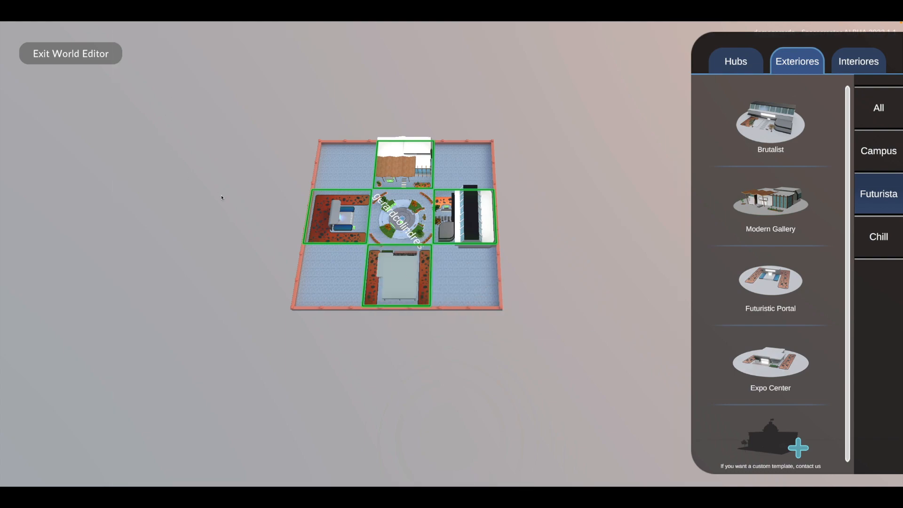
- Exit the world editor and walk the avatar around the square to view the fountain and the placed buildings
left_click(62, 55)
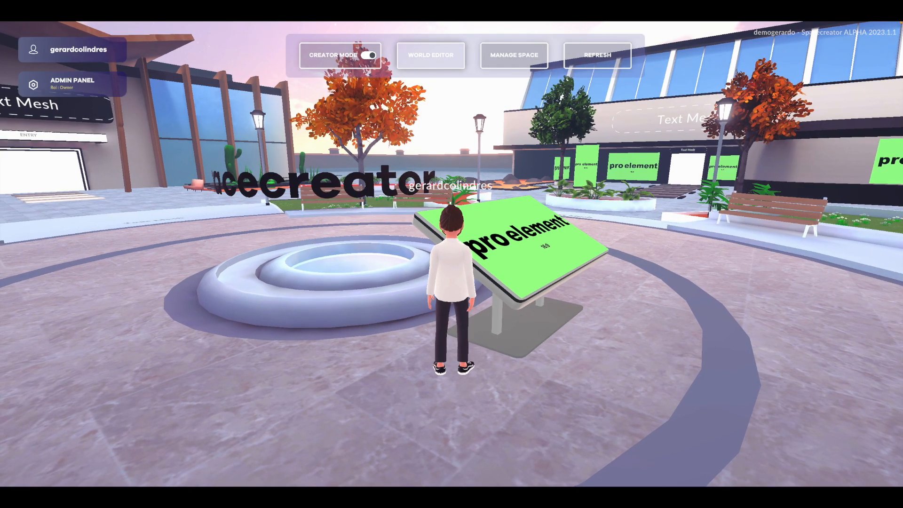
key("d")
key("w")
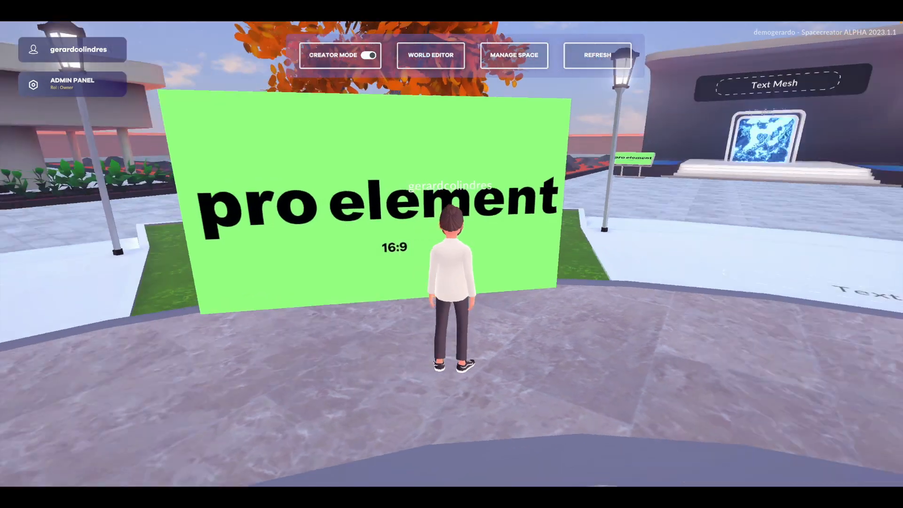
key("d")
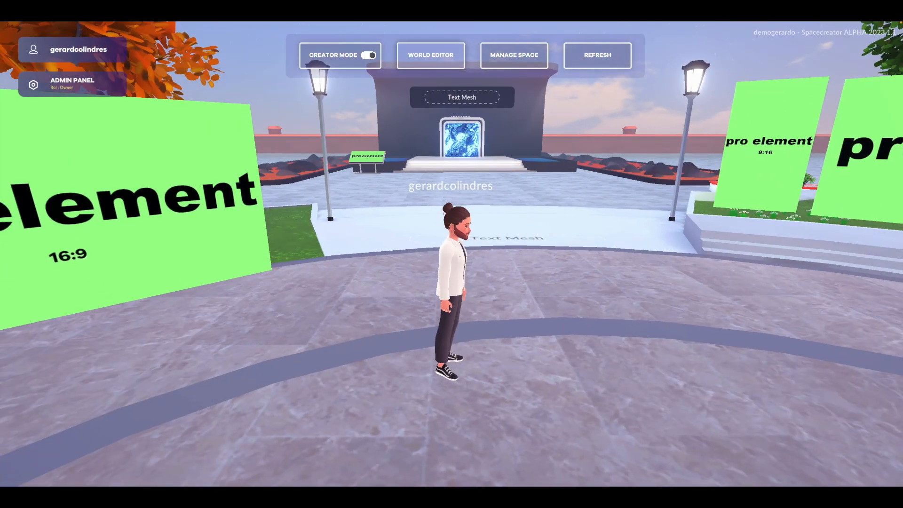
key("d")
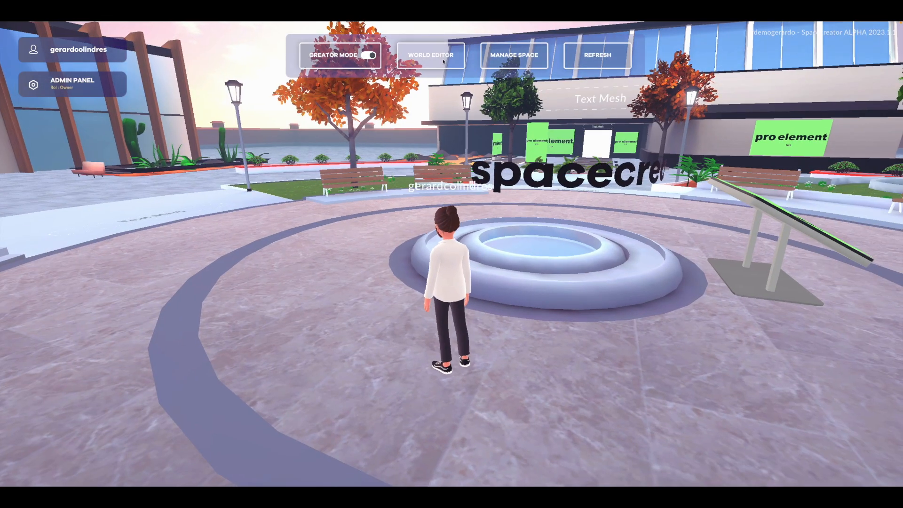
key("a")
key("d")
- Reopen the world editor, browse the Futurista interiors and place Circular Audience on the outer plot beside the Futuristic Portal
left_click(443, 61)
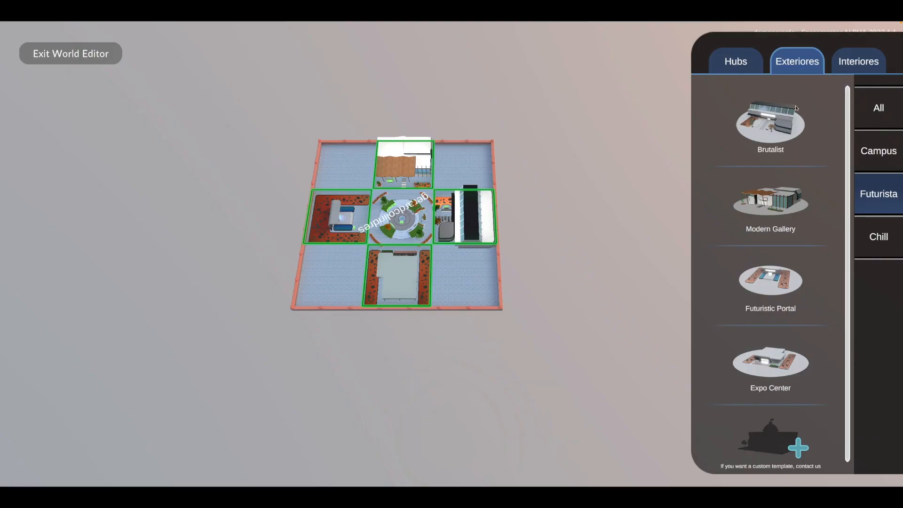
left_click(861, 62)
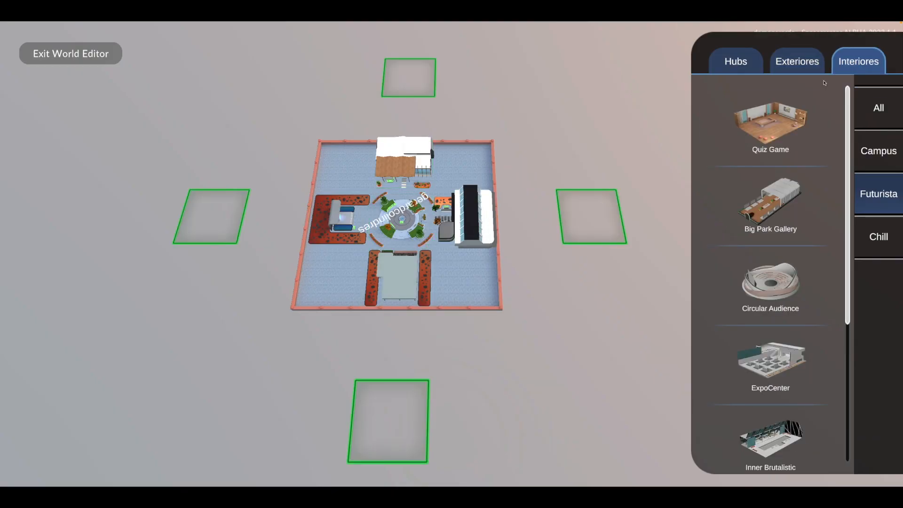
left_click_drag(849, 152, 850, 176)
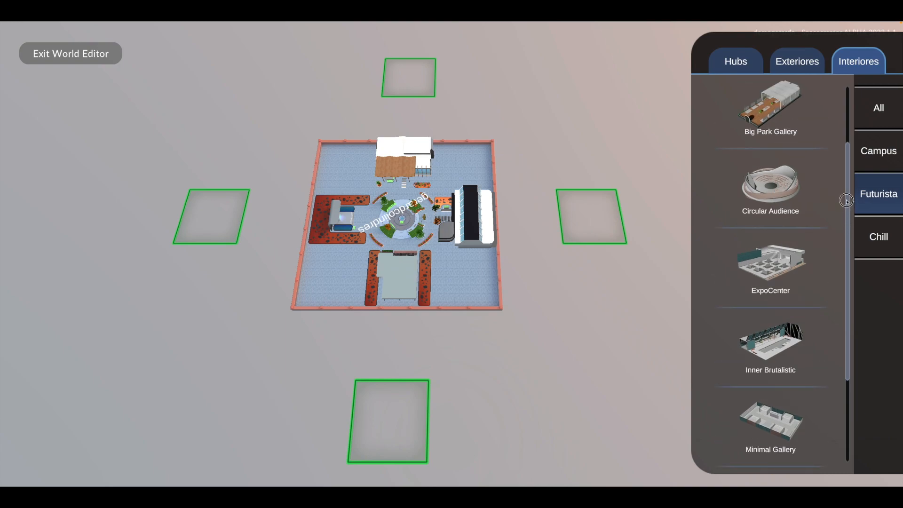
left_click_drag(846, 199, 849, 173)
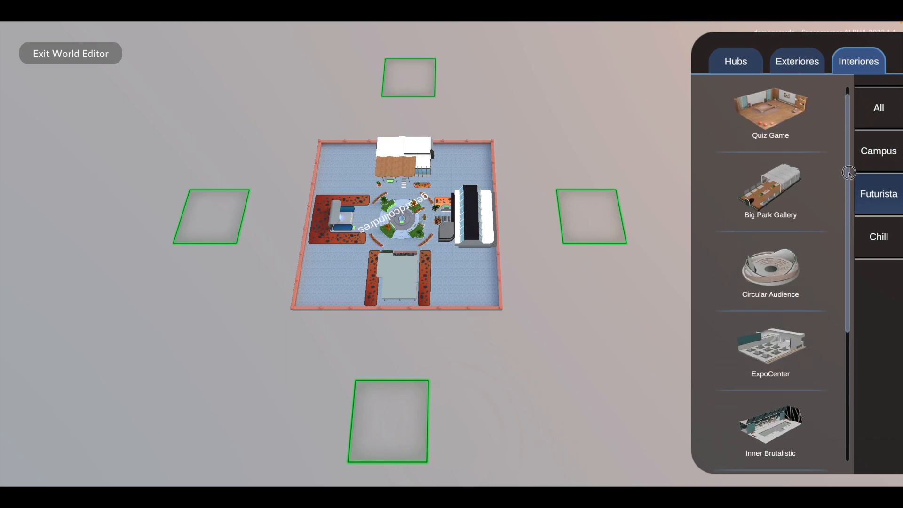
left_click_drag(785, 290, 216, 226)
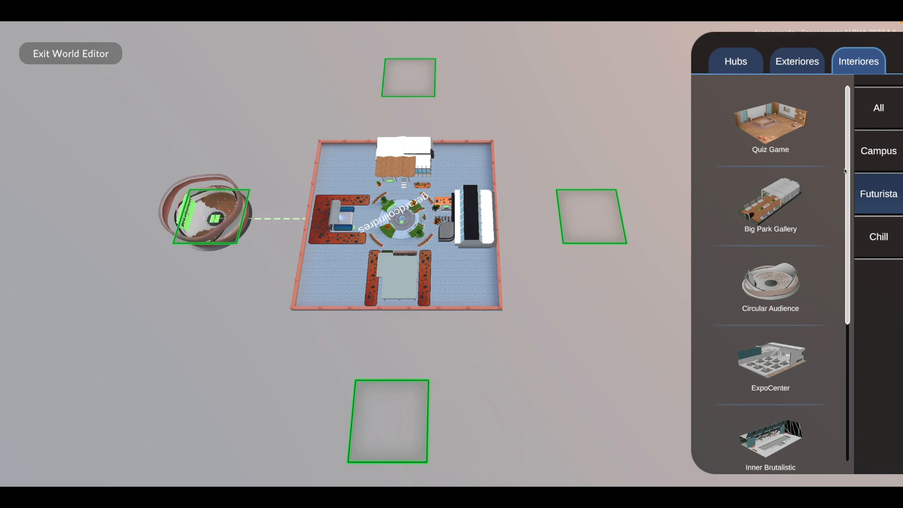
- Fill the upper, right and lower outer plots with Quiz Game, another Futurista interior and Big Park Gallery
left_click_drag(786, 134, 426, 90)
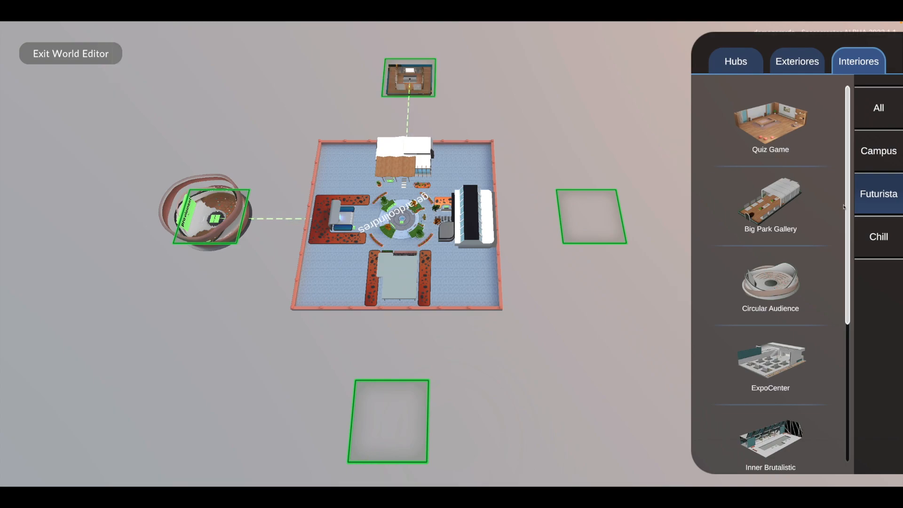
left_click_drag(847, 201, 846, 236)
left_click_drag(771, 300, 600, 215)
left_click_drag(846, 274, 845, 235)
left_click_drag(764, 183, 407, 390)
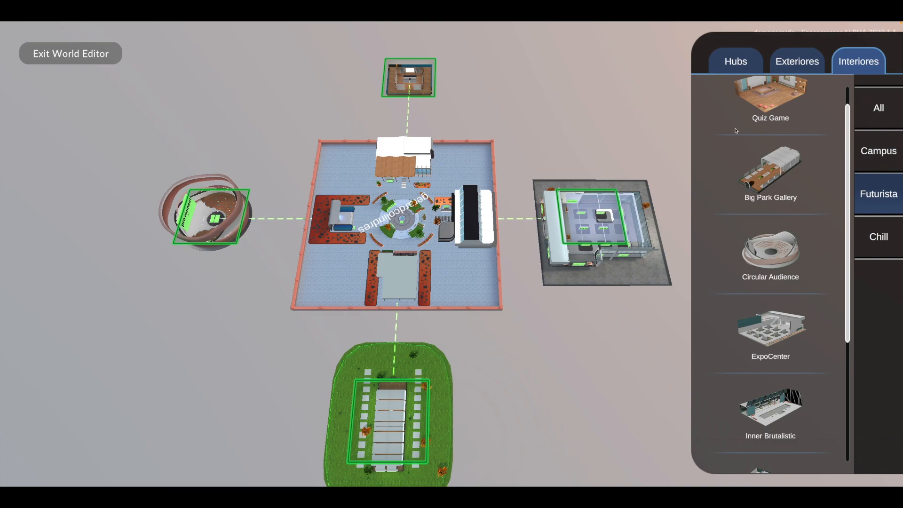
- Show templates of all categories and inspect the options of the exteriors placed around the hub, including the Futuristic Portal
left_click(734, 63)
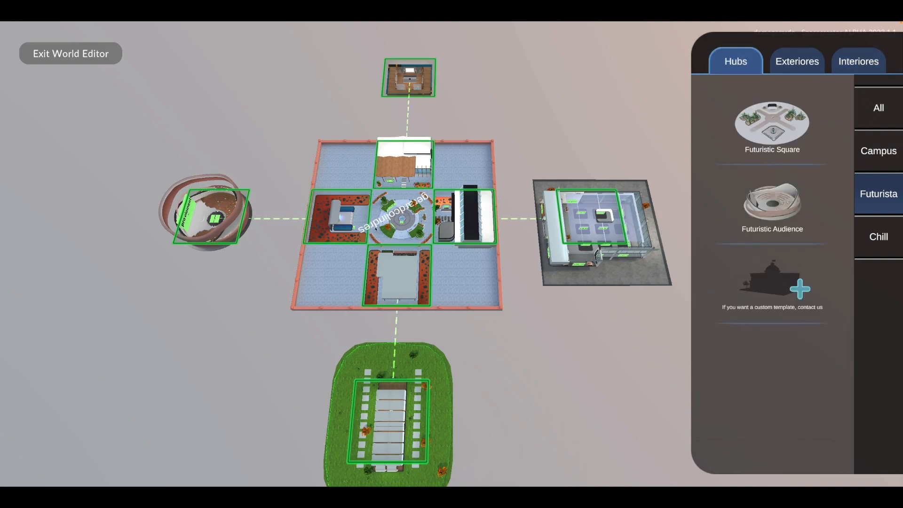
left_click(899, 113)
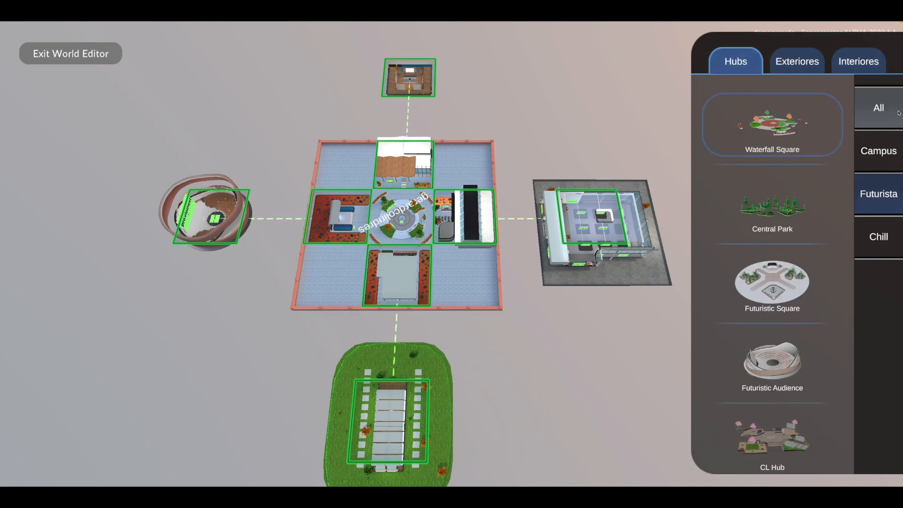
left_click(799, 64)
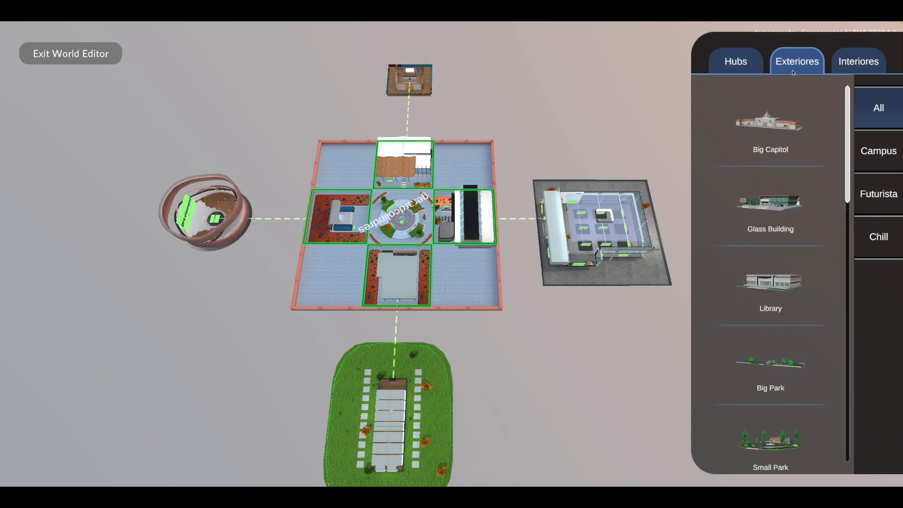
left_click(483, 209)
left_click(407, 162)
left_click(342, 217)
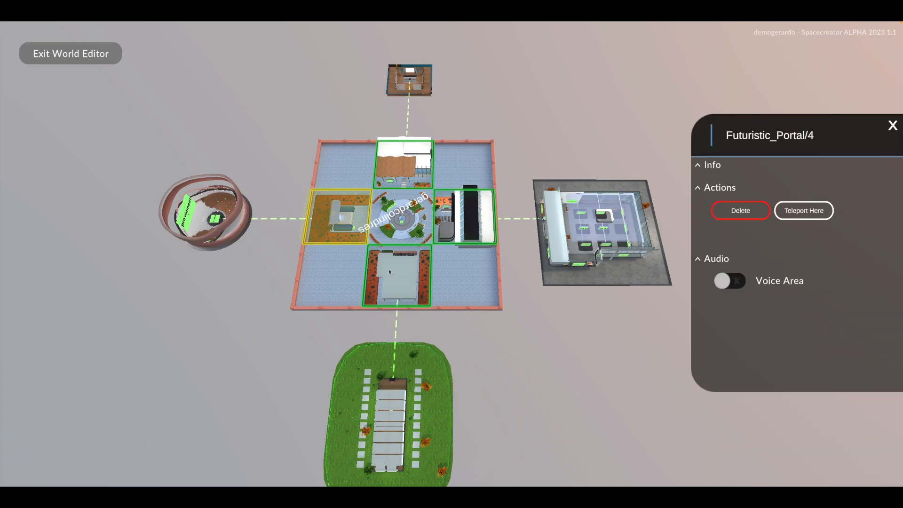
left_click(892, 126)
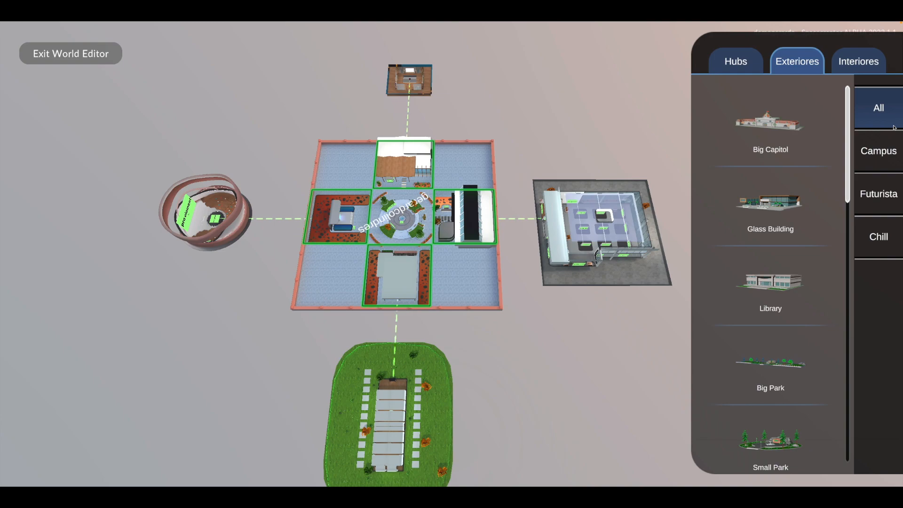
- Check the options of the Big Park Gallery interior and replace it with SoccerStadiumInterior on the same outer plot
left_click(869, 66)
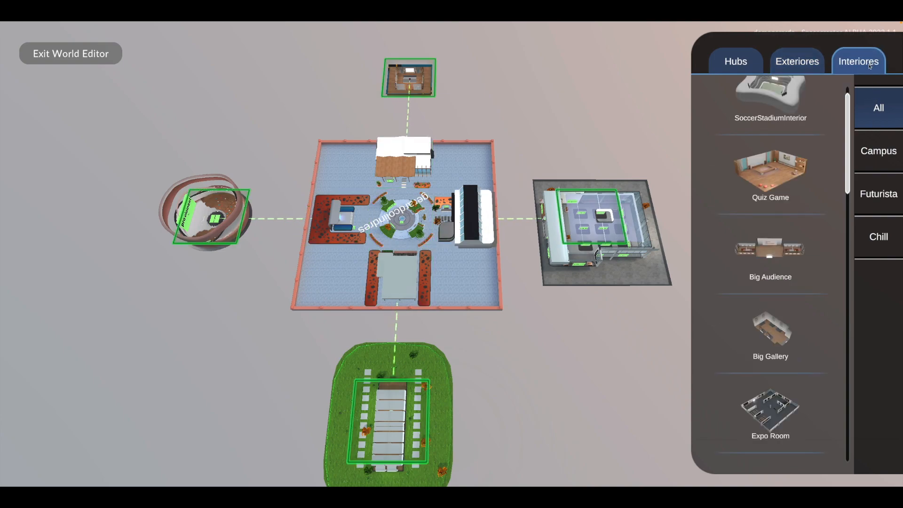
left_click(421, 429)
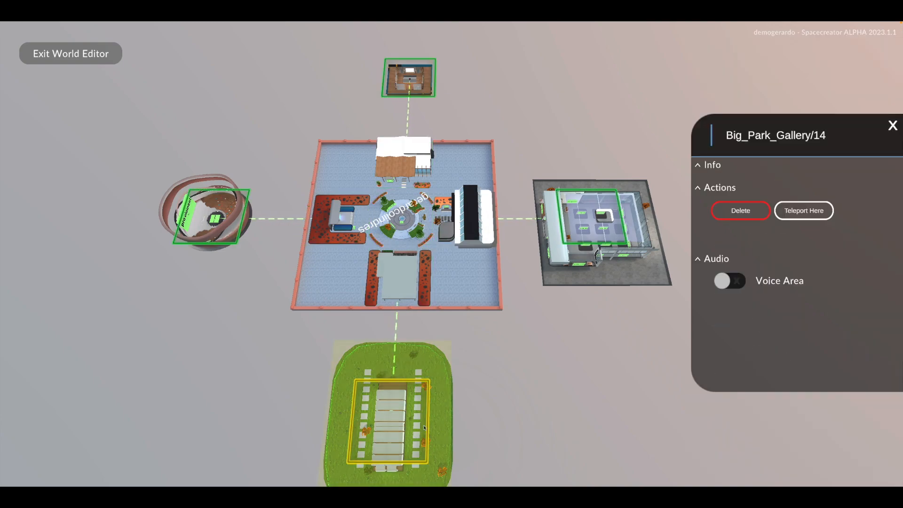
left_click(892, 125)
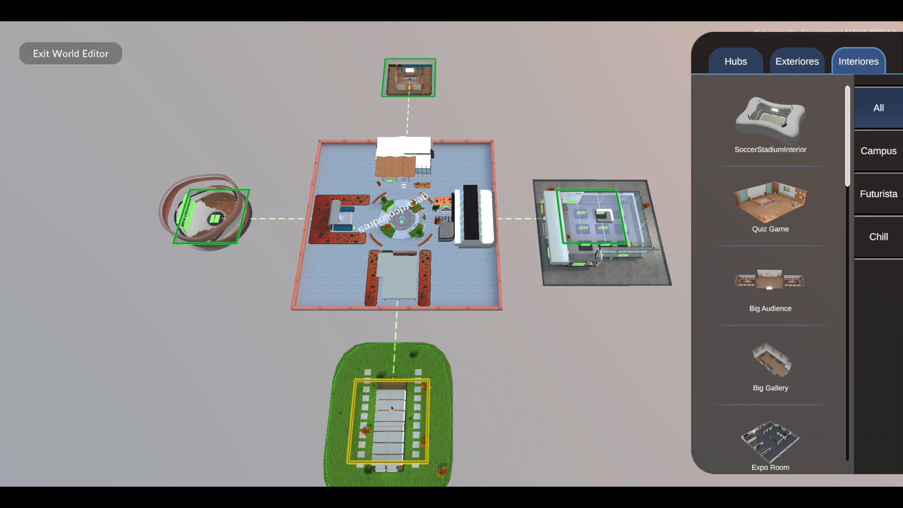
left_click(378, 418)
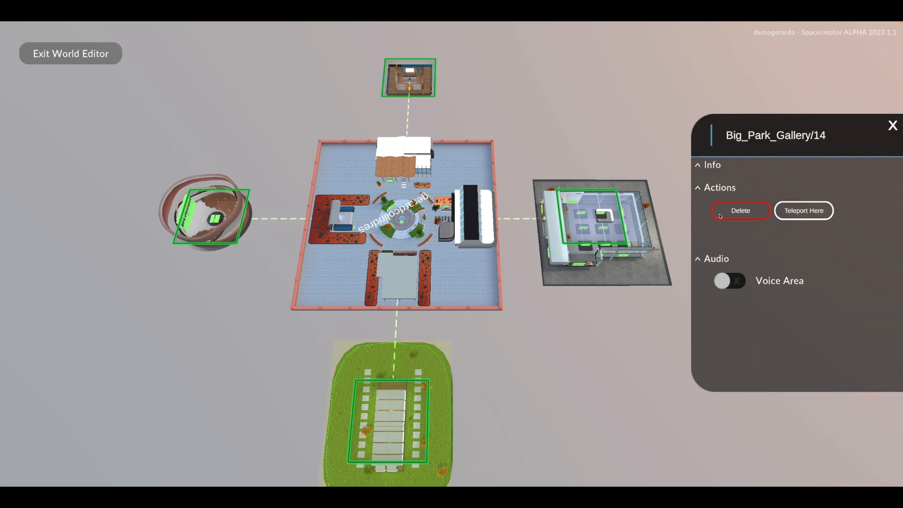
left_click(892, 125)
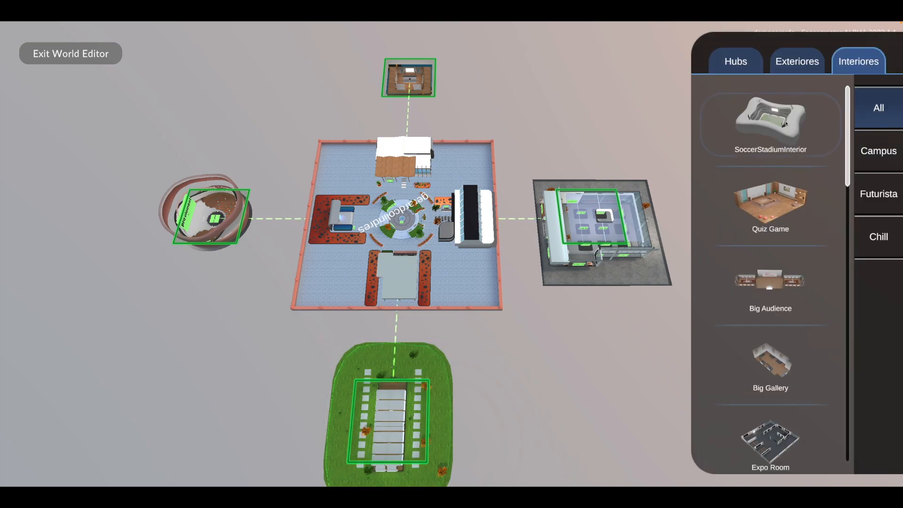
left_click_drag(765, 124, 398, 413)
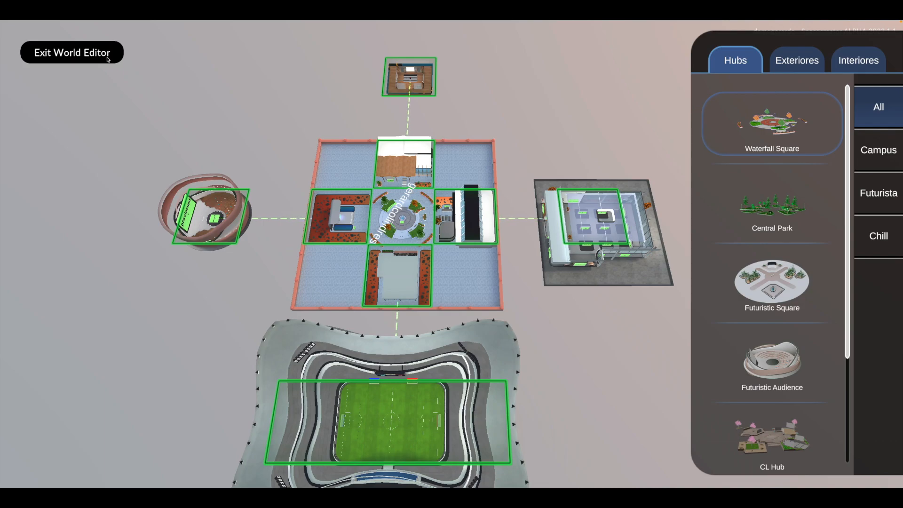
- Exit the world editor and walk the avatar through the portal into the Circular Audience interior
left_click(107, 60)
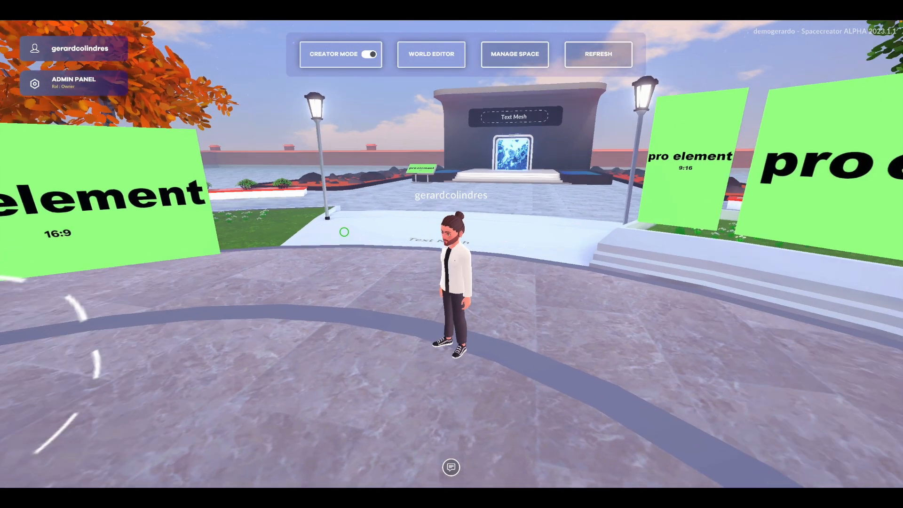
left_click_drag(344, 232, 353, 230)
key("w")
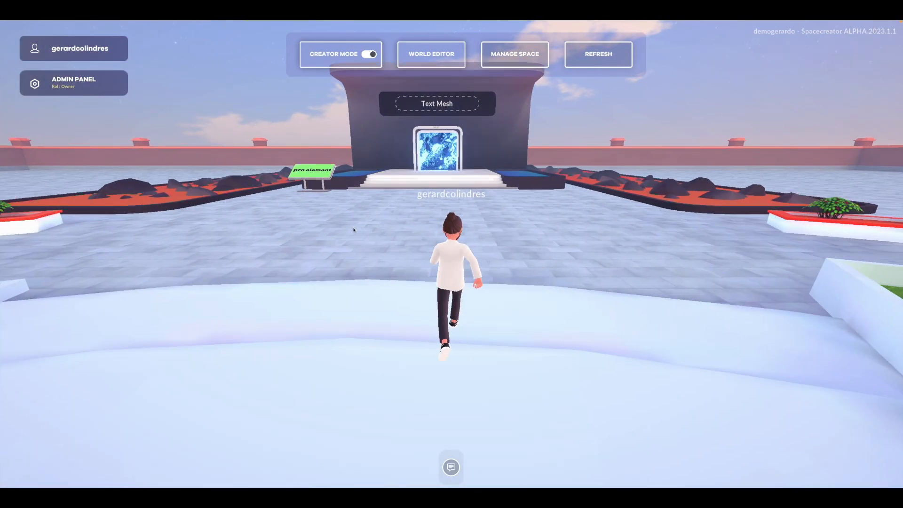
key("w")
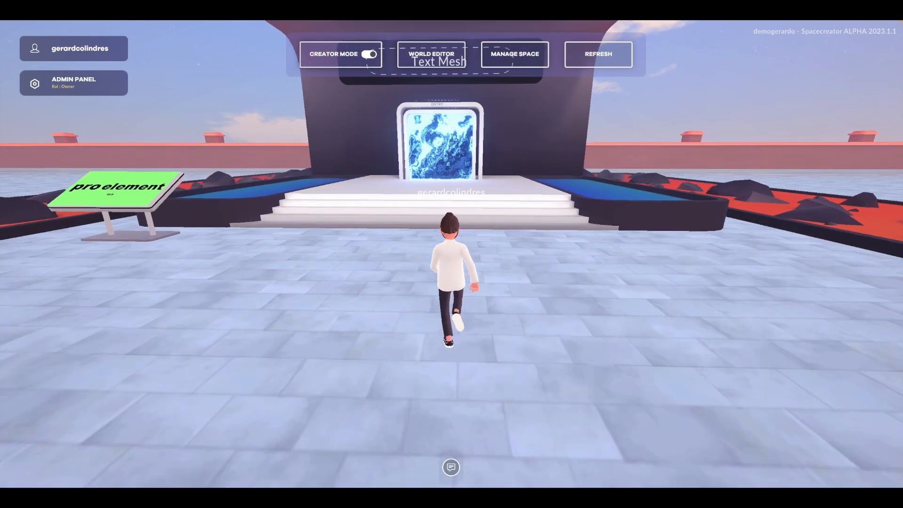
key("w")
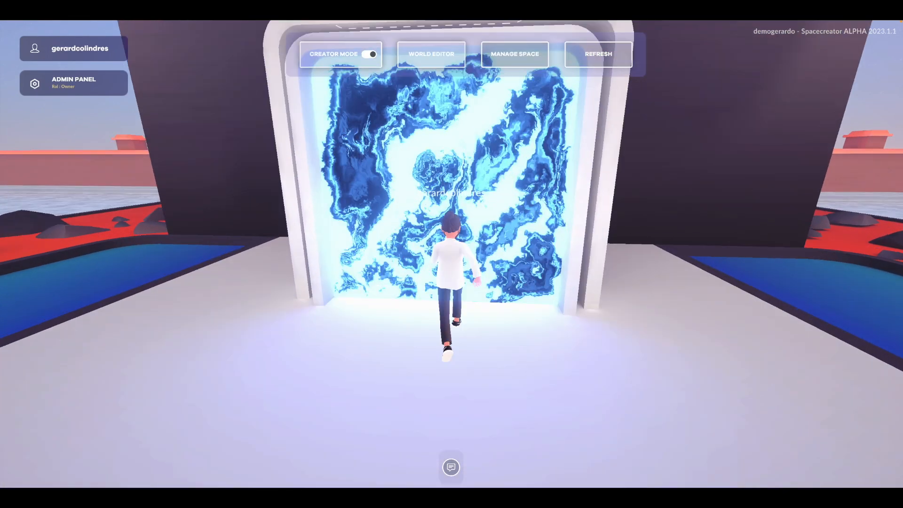
key("w")
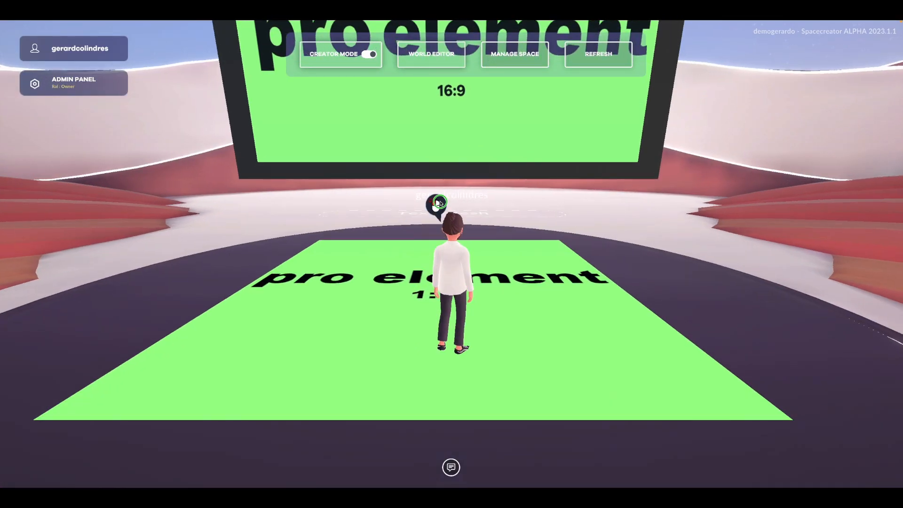
- Back the avatar away from the stage and open the settings of the large screen above it
key("s")
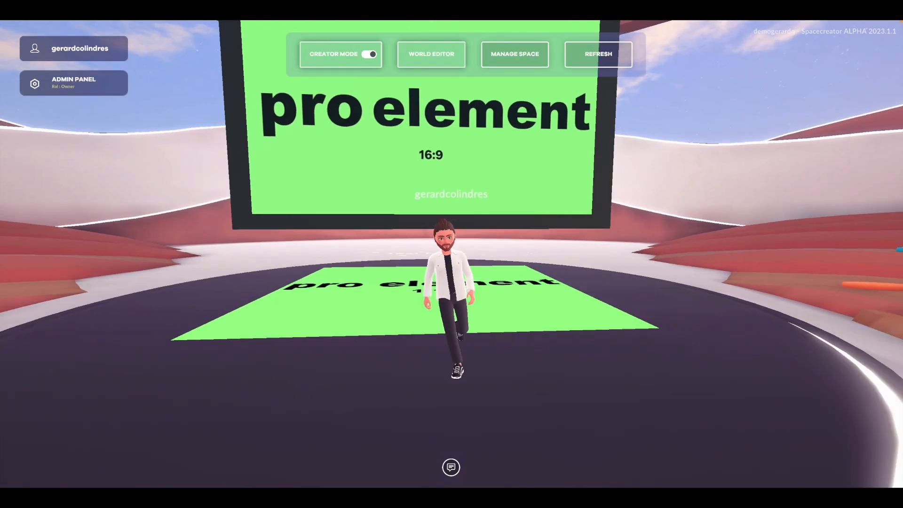
key("s")
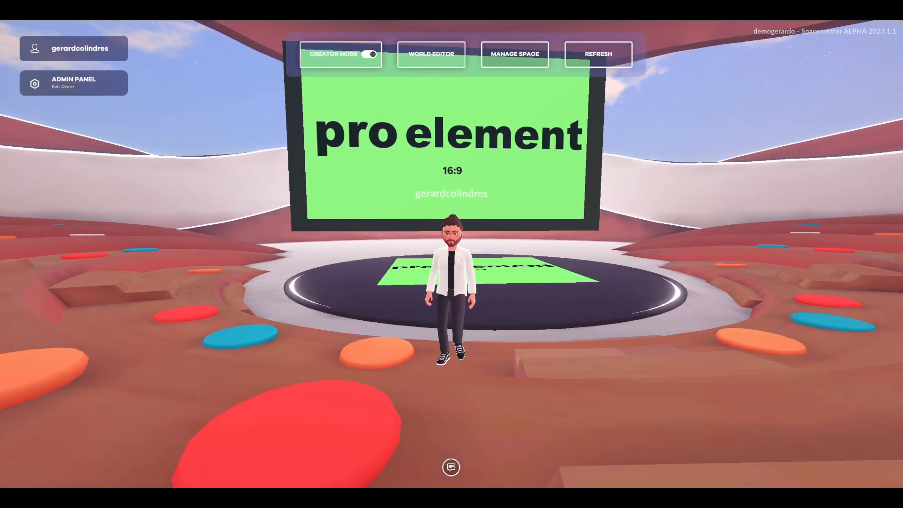
key("d")
key("s")
left_click_drag(423, 176, 433, 169)
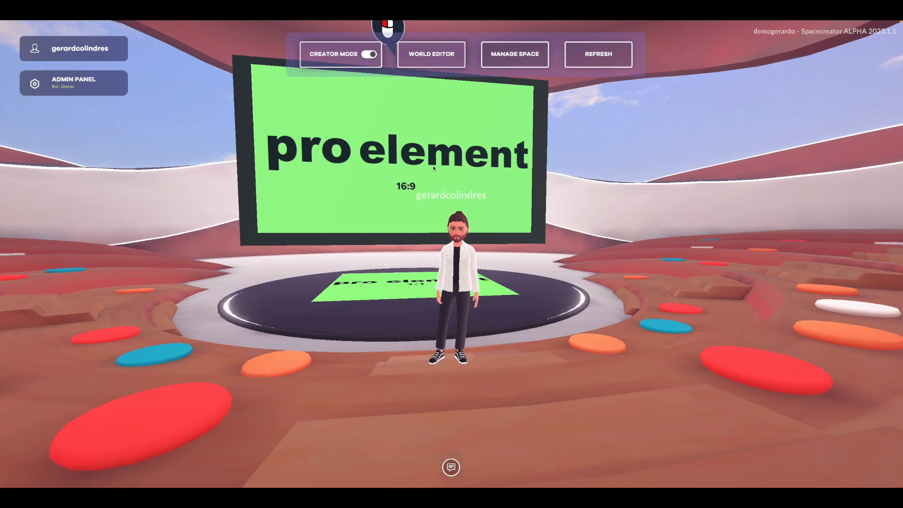
left_click(434, 168)
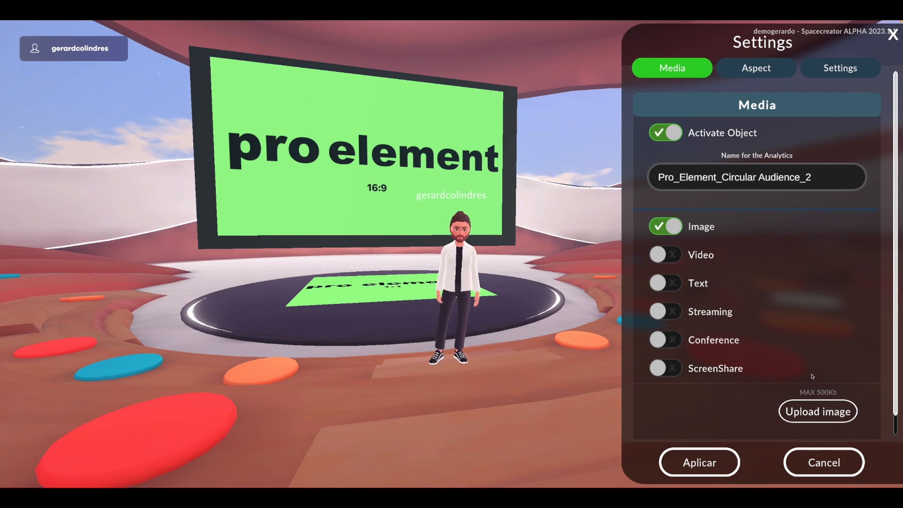
- Upload gamification-expo (4).jpg as the large screen's image and apply it
left_click(815, 411)
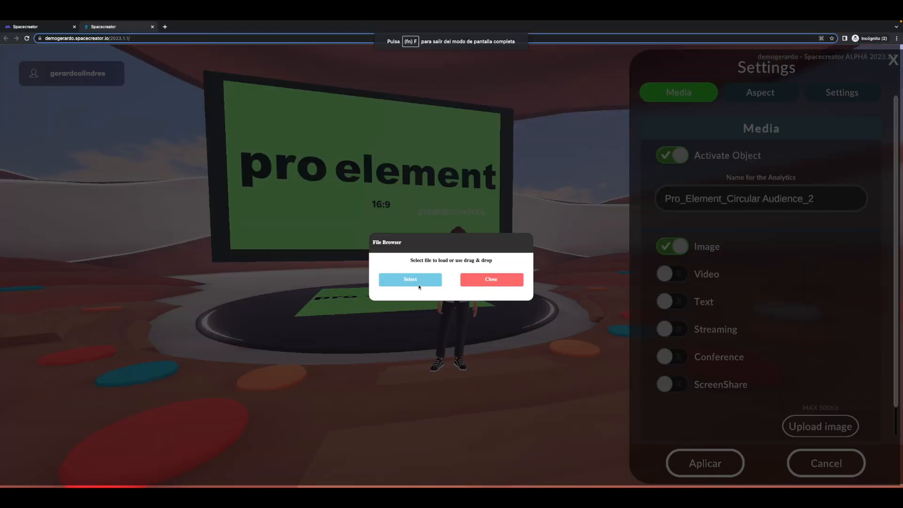
left_click(422, 288)
left_click(463, 289)
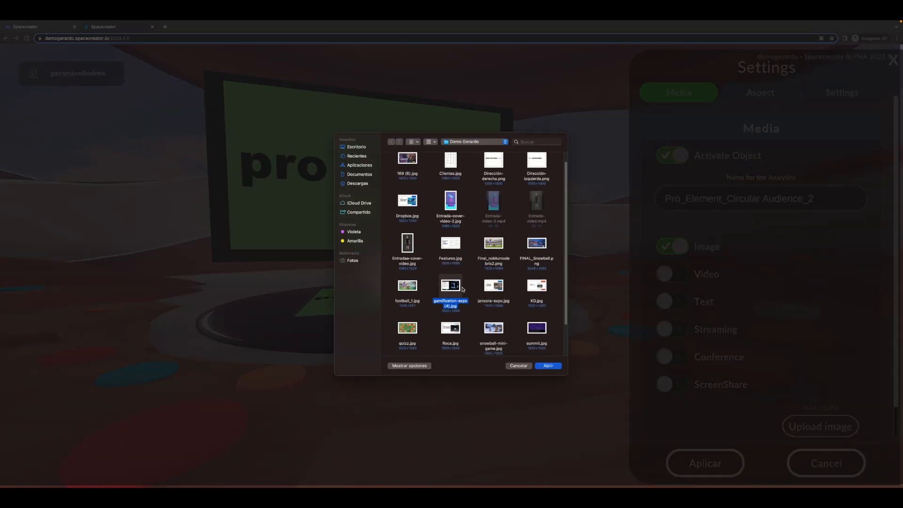
left_click(548, 365)
left_click(406, 250)
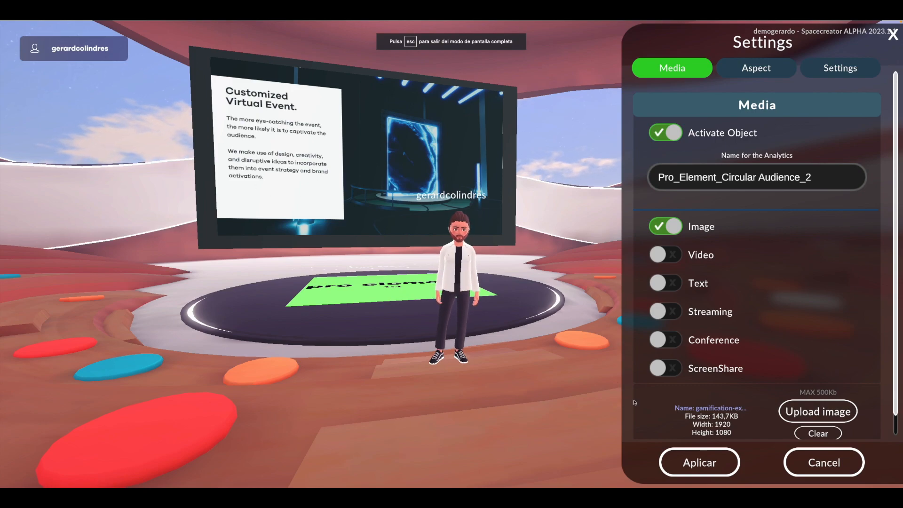
left_click(696, 460)
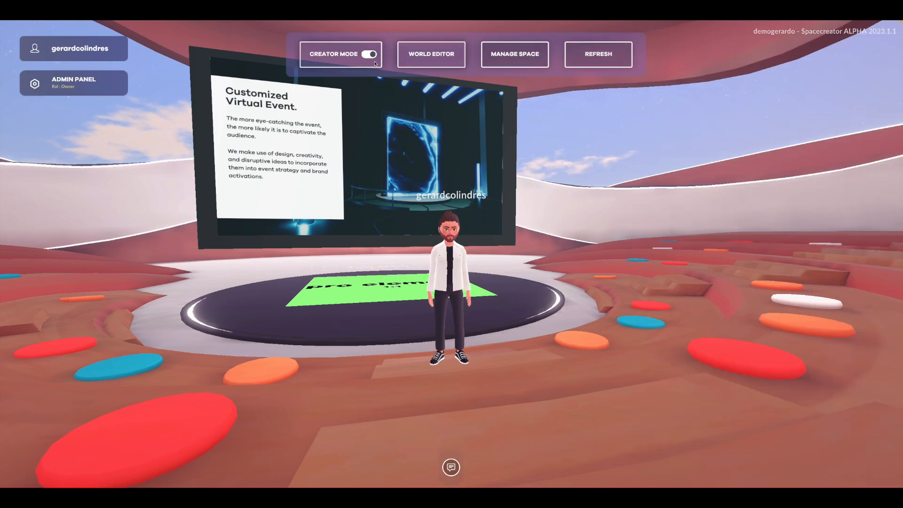
- Turn creator mode off to preview the large screen as a visitor, and turn it back on
left_click(355, 54)
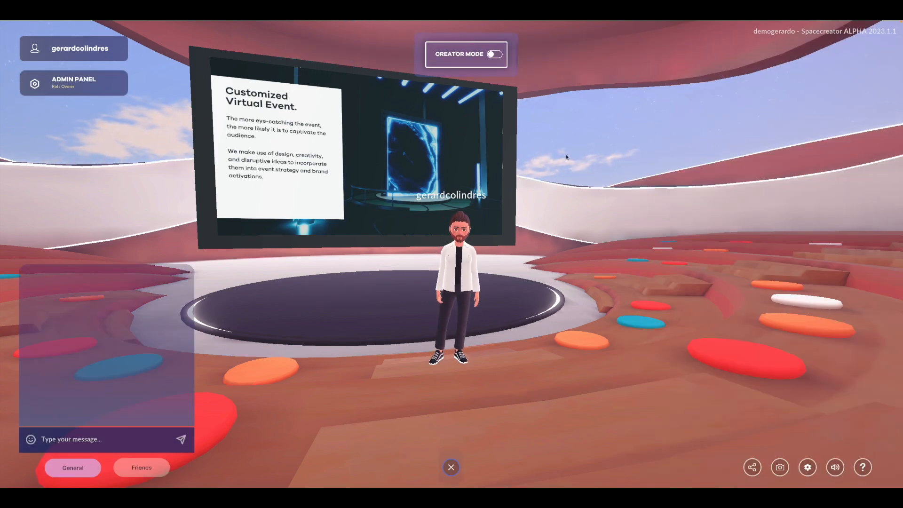
left_click_drag(474, 149, 535, 123)
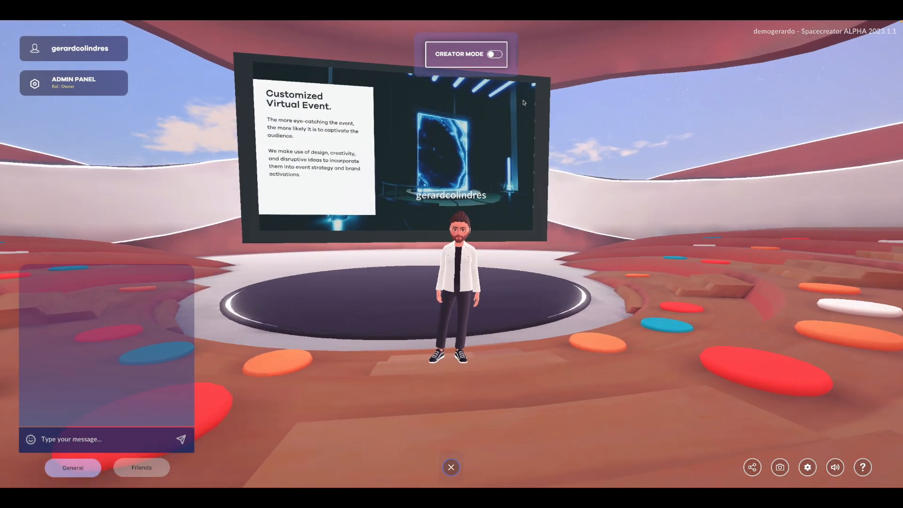
left_click(473, 59)
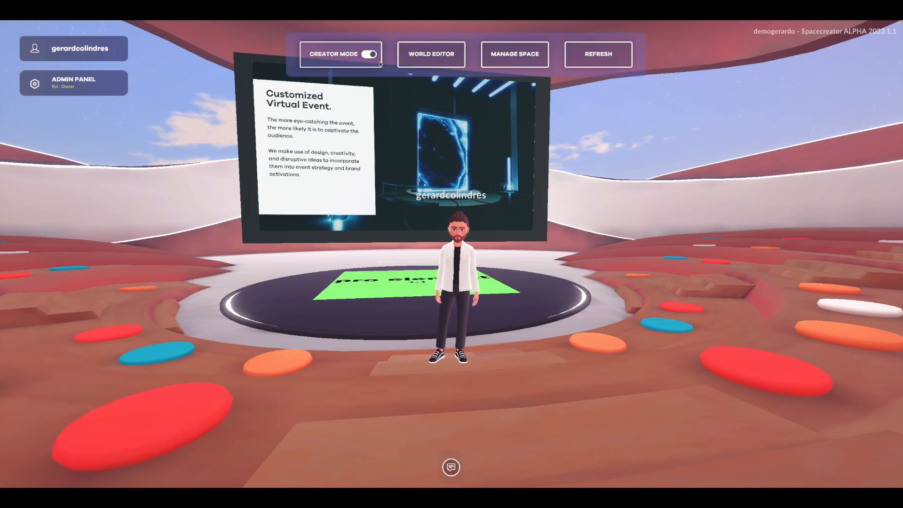
- Reopen the large screen's settings and compare the Clean and Background aspects, ending on Framed
left_click(413, 130)
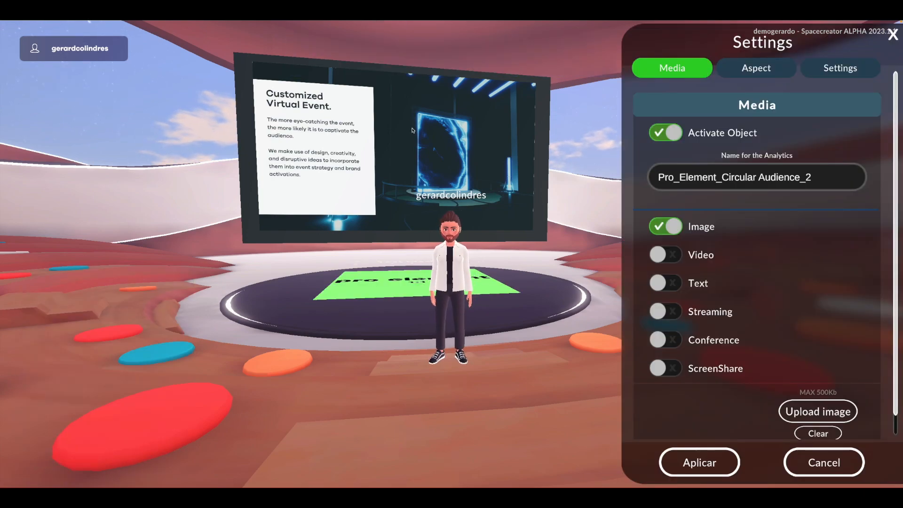
left_click(752, 68)
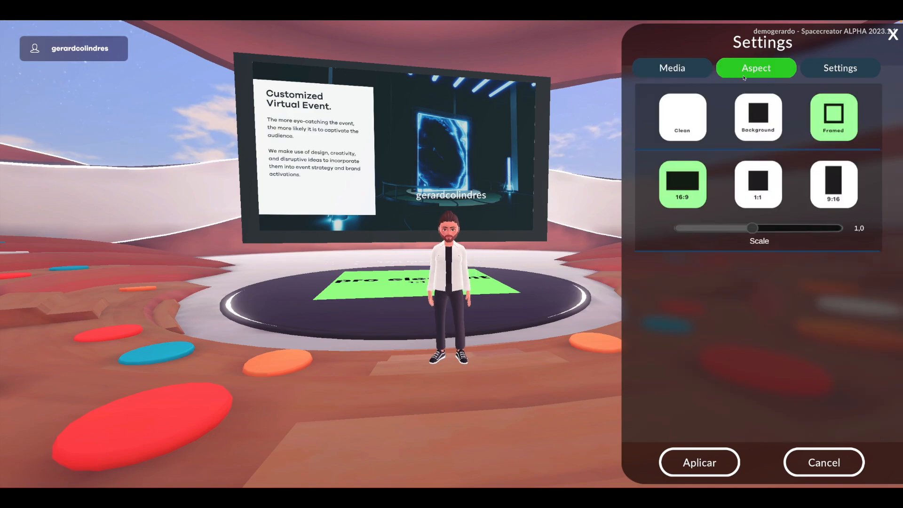
left_click(670, 131)
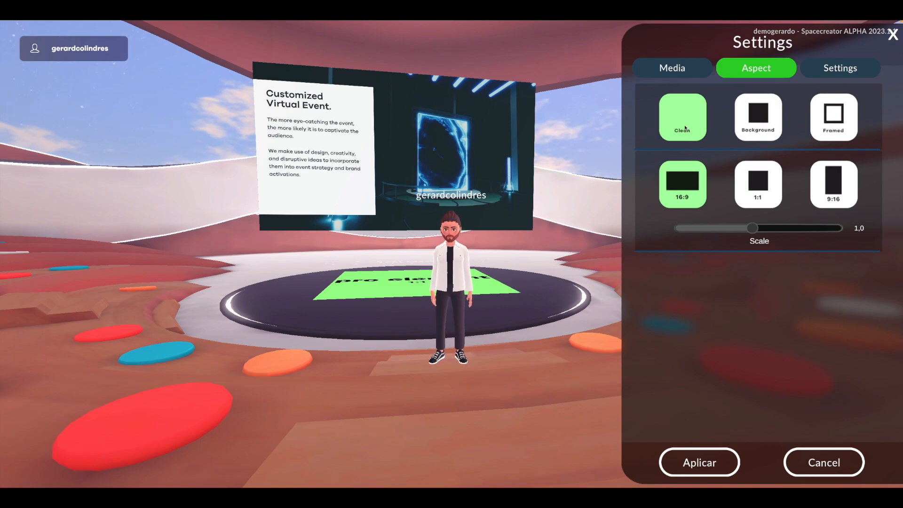
left_click(753, 122)
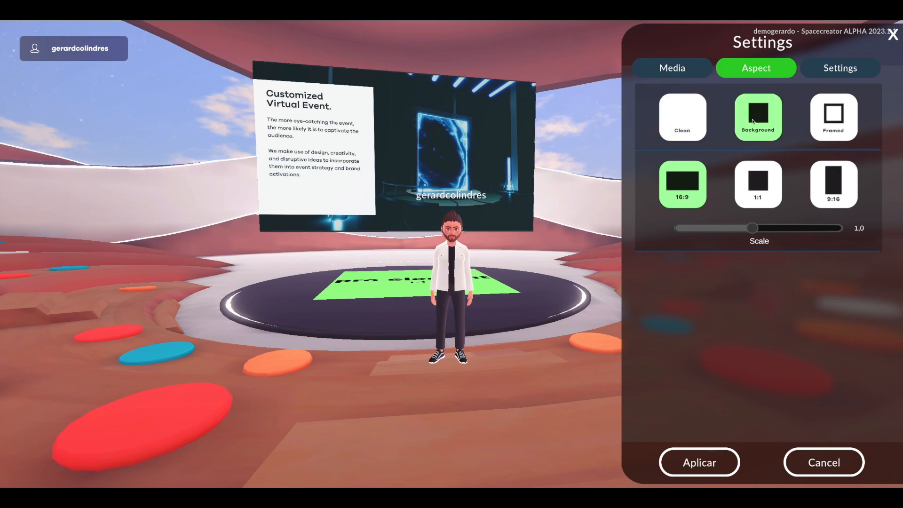
left_click(836, 121)
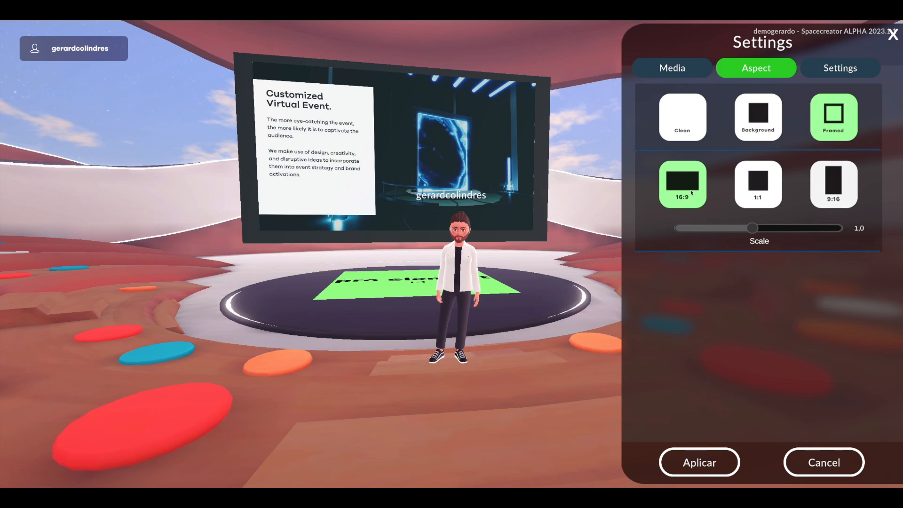
- Try other aspect ratios including 9:16, return the screen to 16:9 and slightly increase its scale
left_click(742, 187)
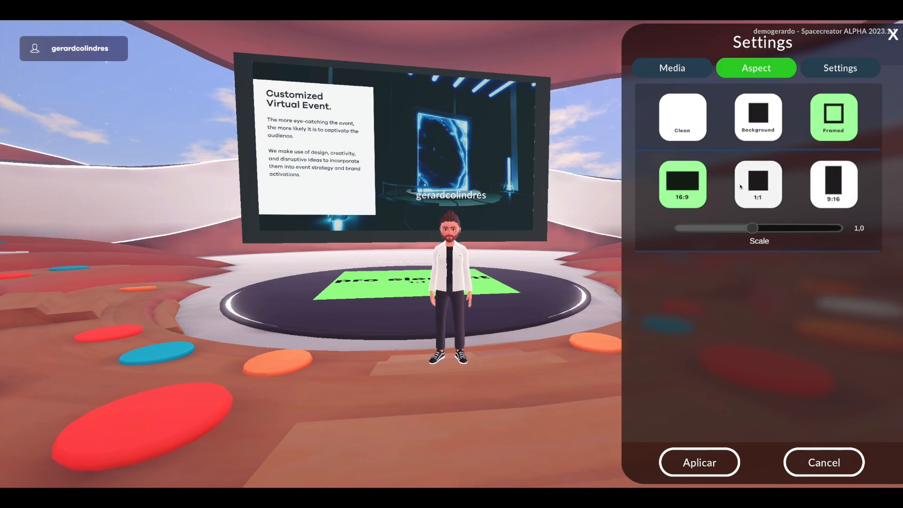
left_click(827, 179)
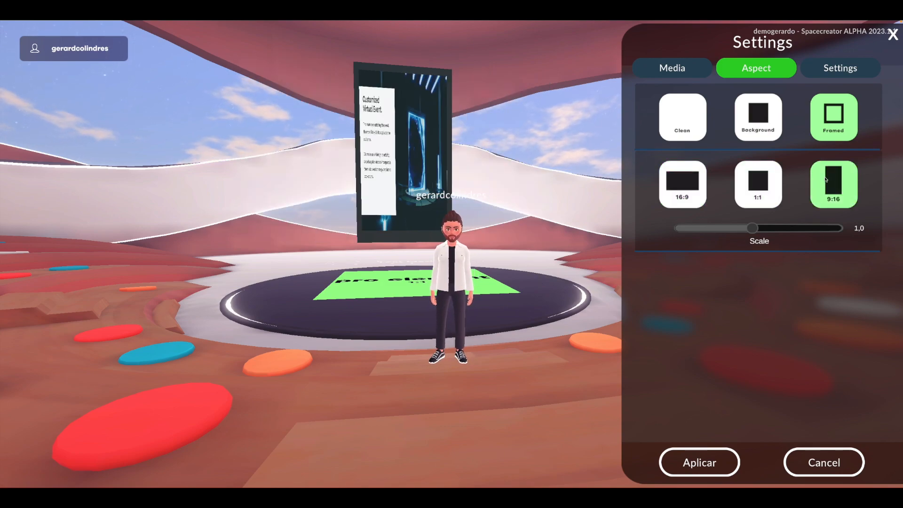
left_click(689, 190)
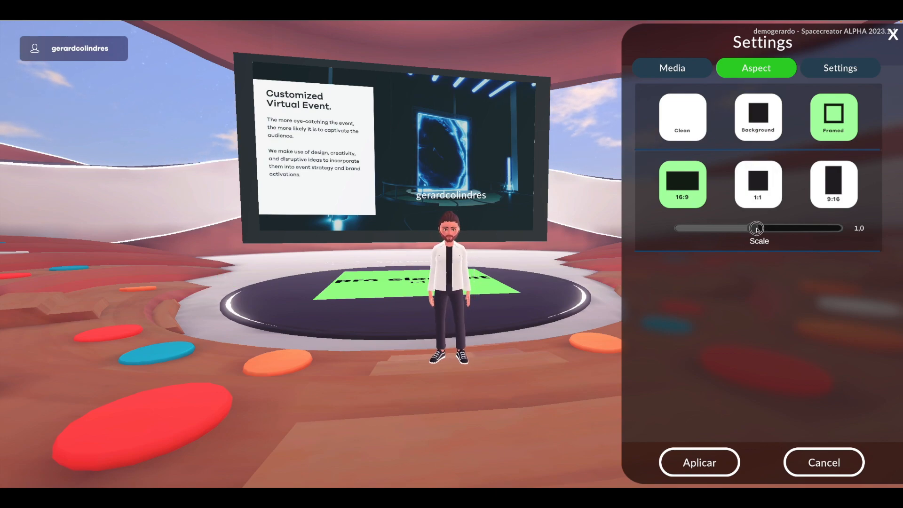
mouse_move(773, 230)
left_mouse_down()
mouse_move(807, 232)
mouse_move(766, 237)
left_mouse_up()
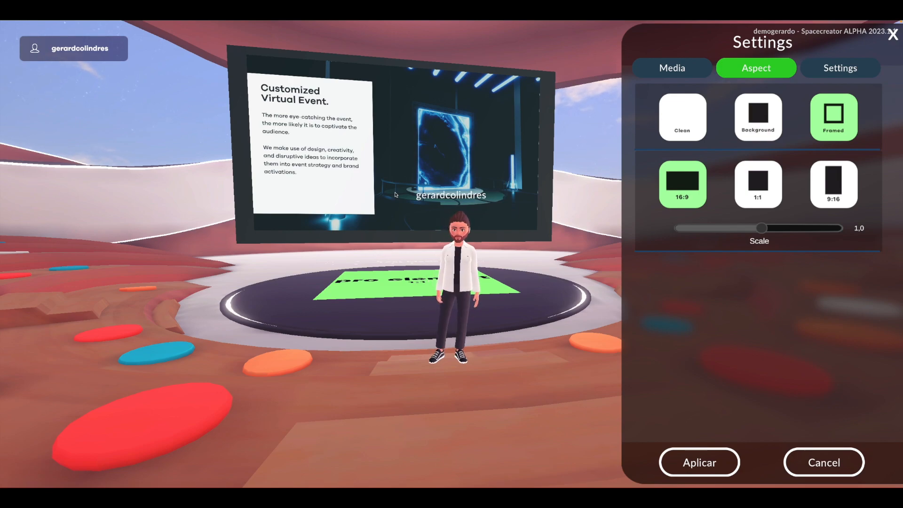
- Enable the screen's external link button, compare the floor and wall styles and choose On wall 2
left_click(857, 69)
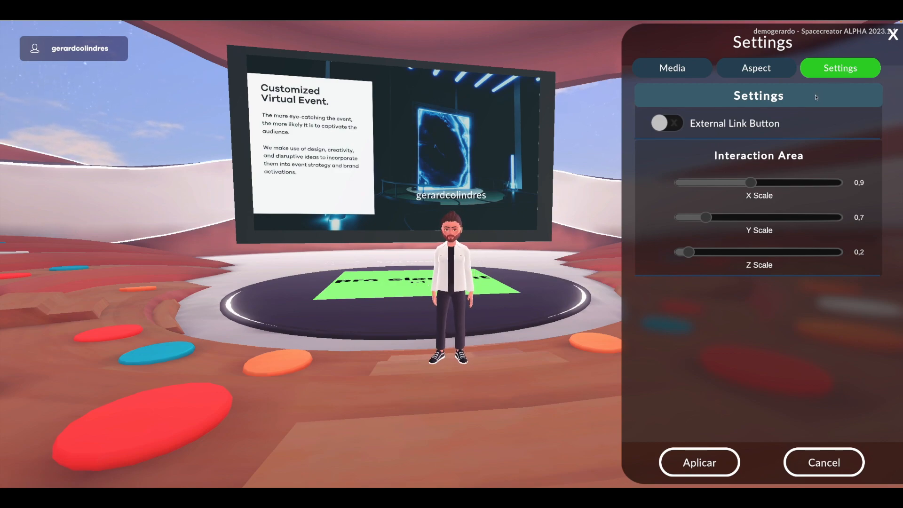
left_click(667, 124)
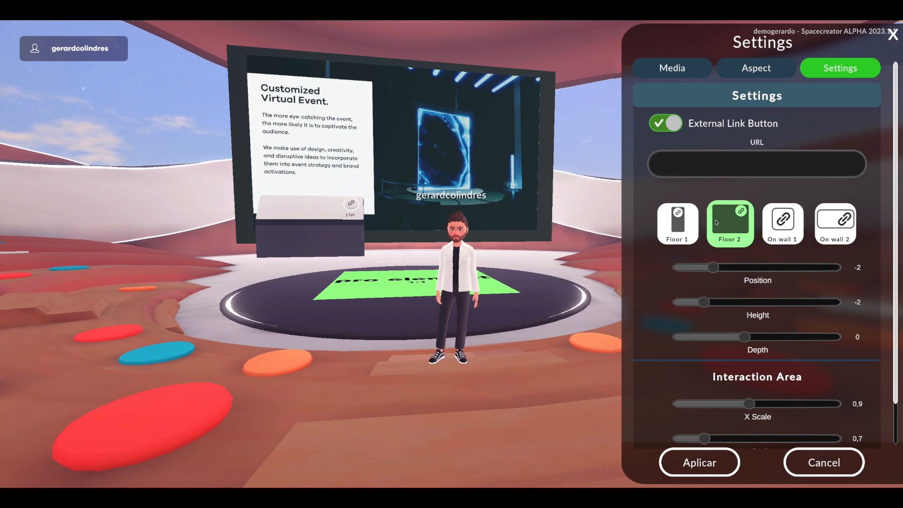
left_click(692, 226)
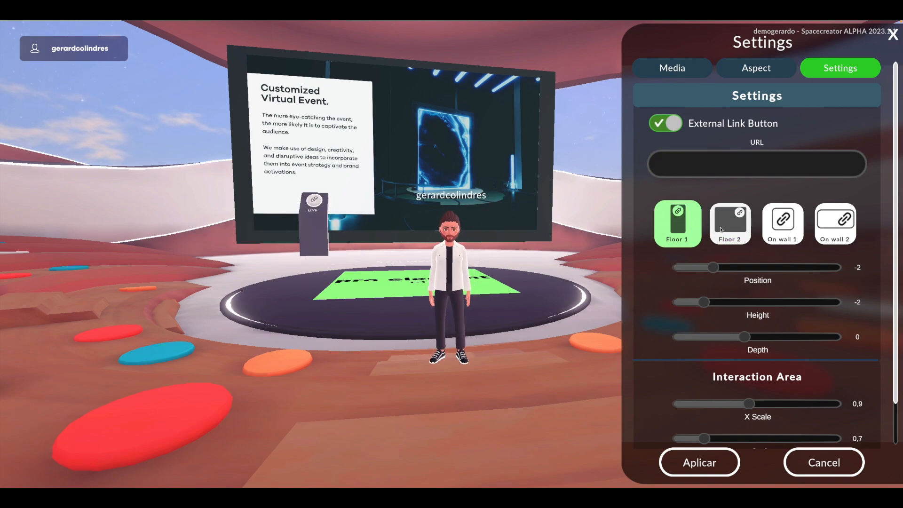
left_click(752, 228)
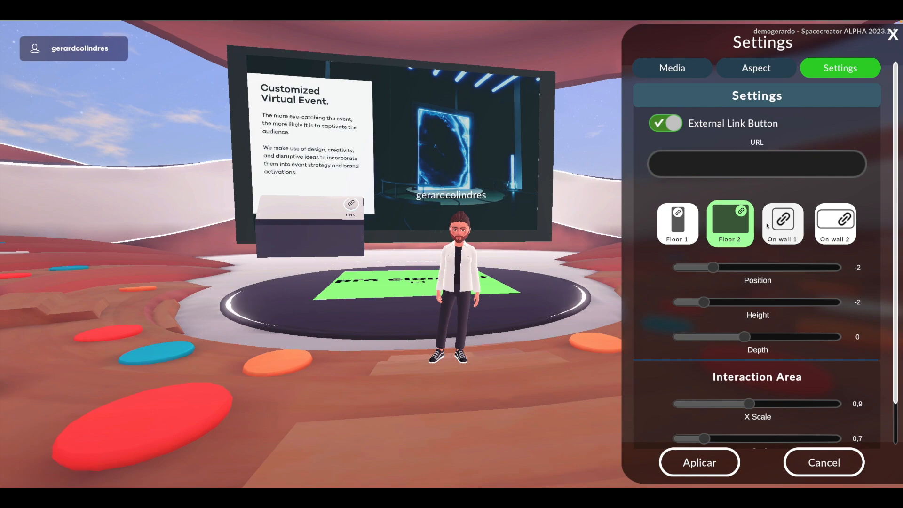
left_click(767, 226)
left_click(818, 226)
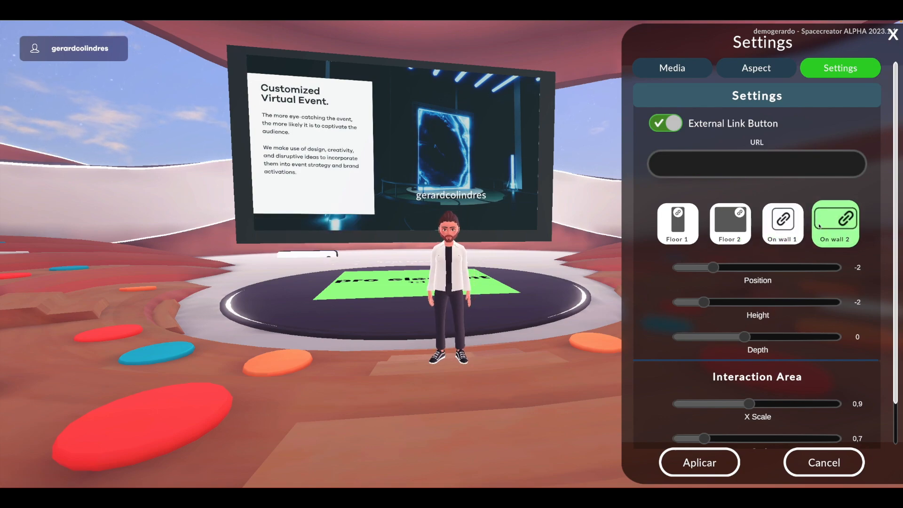
- Set the link button's position to -2 and height to -1, and enter spacecreator.io as its URL
mouse_move(717, 269)
left_mouse_down()
mouse_move(728, 267)
mouse_move(708, 267)
left_mouse_up()
left_click_drag(704, 303, 740, 306)
left_click(730, 168)
type("spacecre")
key("BackSpace")
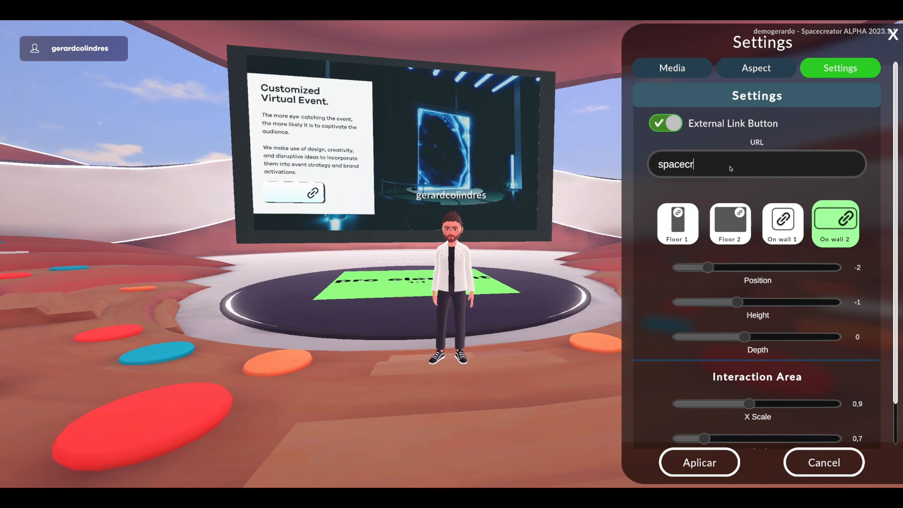
type("eator.io")
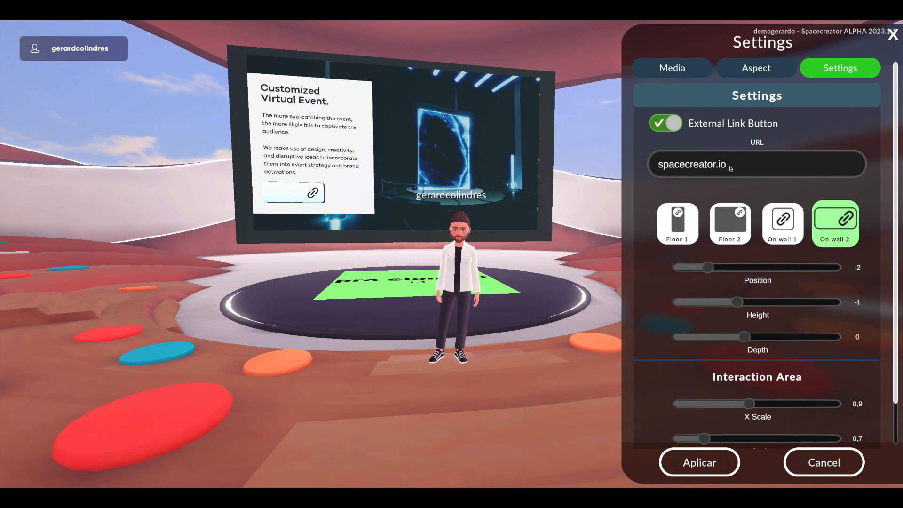
- Set the interaction area's X scale to 1,2 and Y scale to 1,5, and switch the screen's media type to Video
scroll(794, 232, "down", 2)
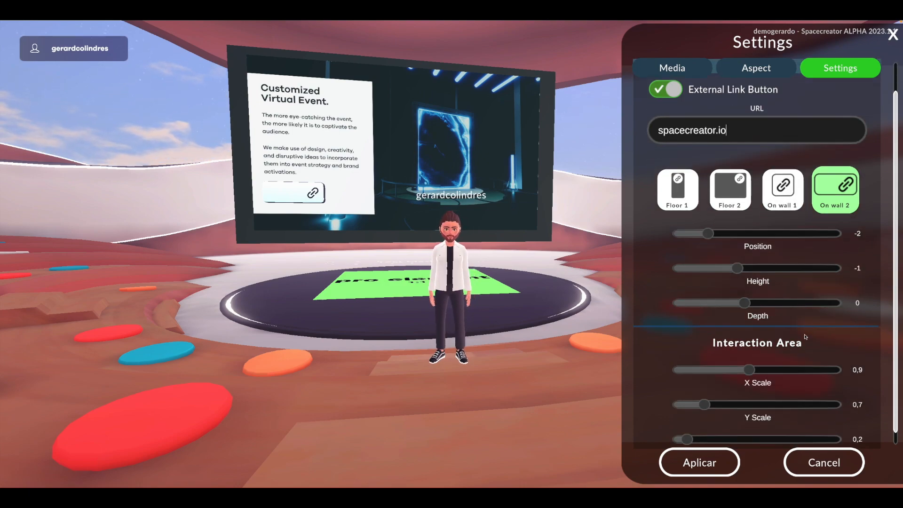
left_click_drag(748, 356, 782, 353)
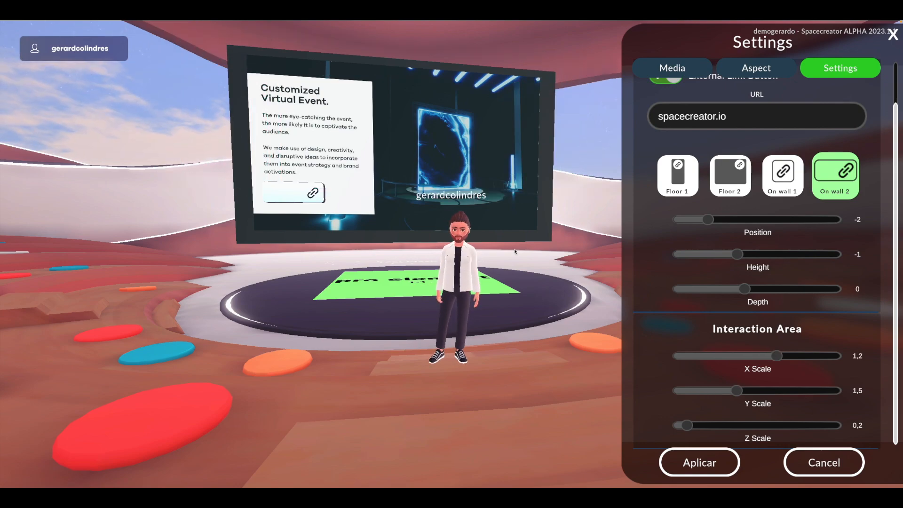
left_click(695, 63)
left_click(664, 254)
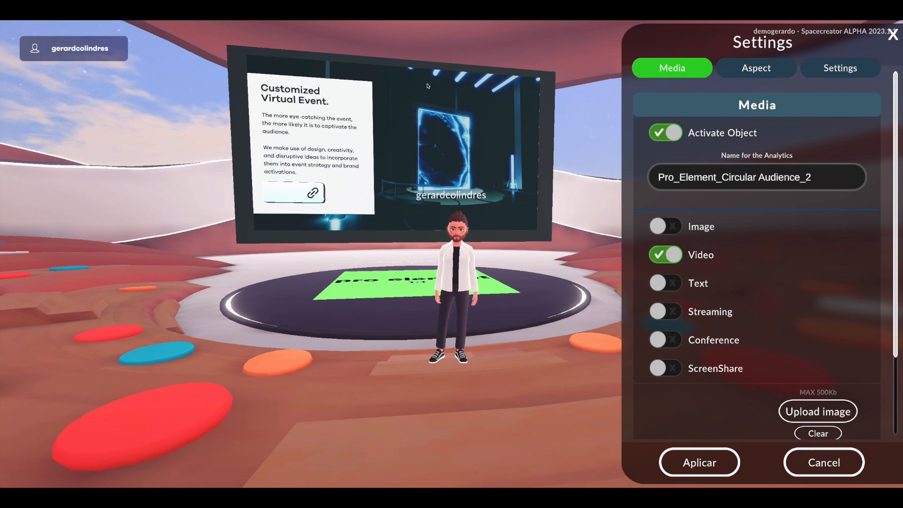
- Set the screen's interaction area to X scale 1,1, Y scale 1,2 and Z scale 0,7, and apply the settings
left_click(805, 68)
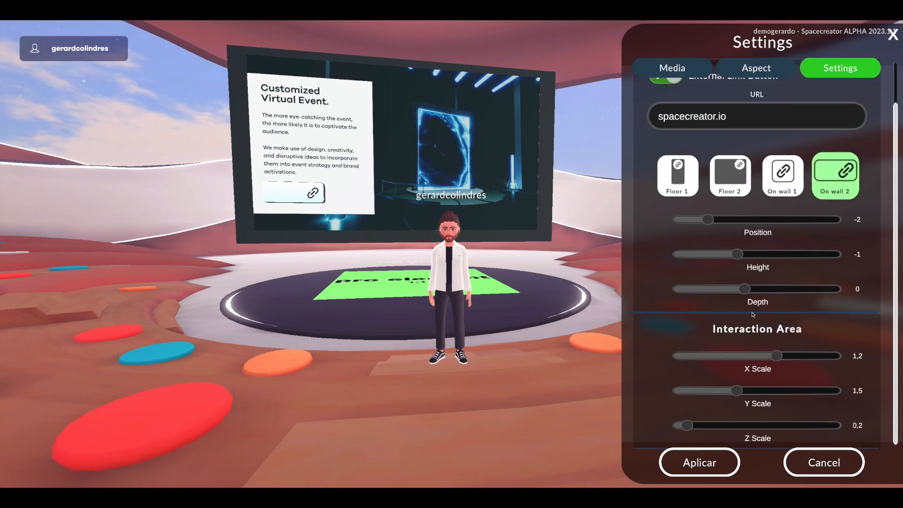
left_click_drag(769, 357, 765, 361)
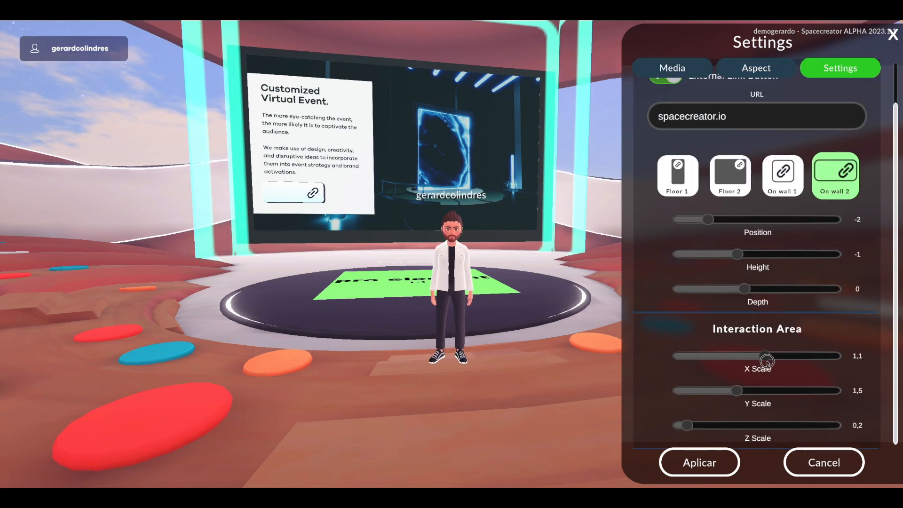
mouse_move(739, 388)
left_mouse_down()
mouse_move(747, 389)
mouse_move(727, 391)
left_mouse_up()
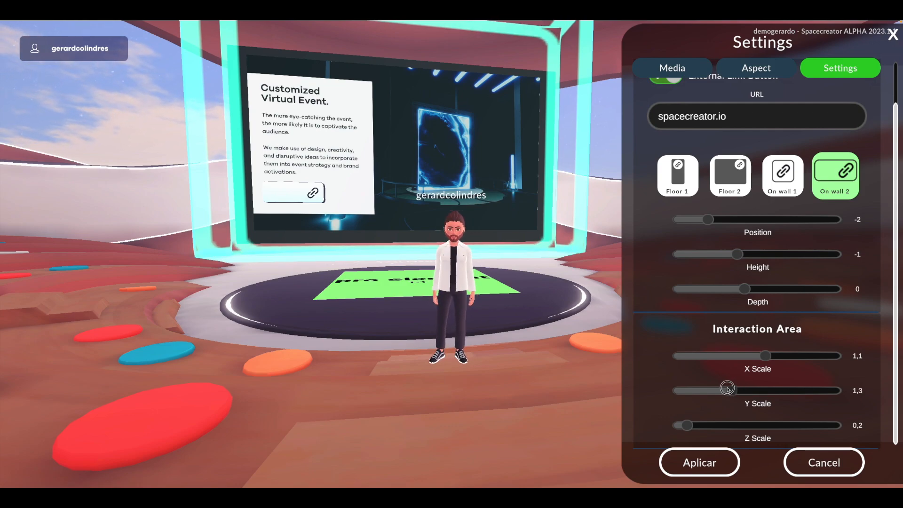
left_click_drag(687, 425, 708, 427)
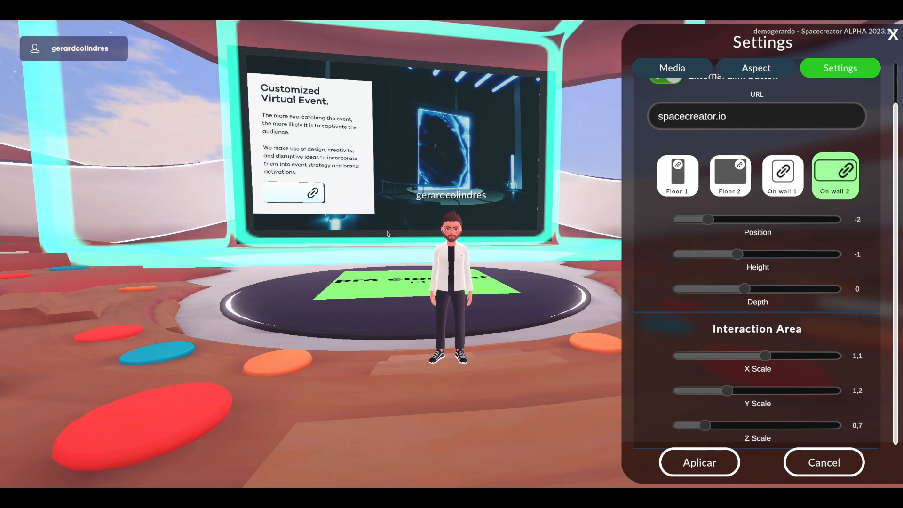
scroll(659, 359, "down", 2)
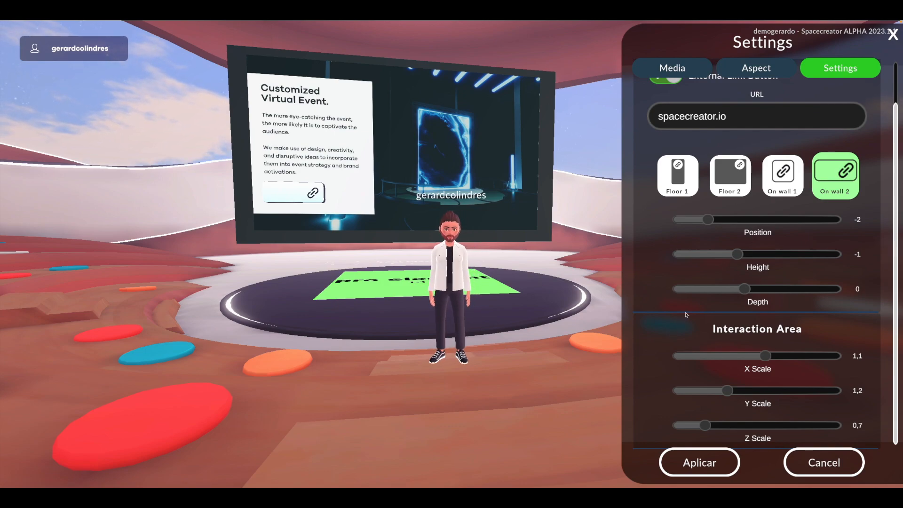
left_click(728, 459)
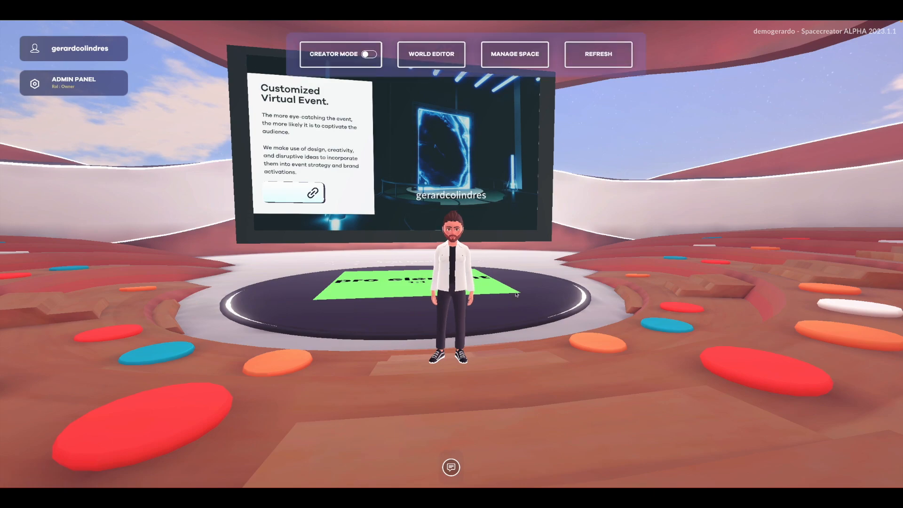
- Look around the circular audience in creator mode and go out to the hub plaza
left_click_drag(539, 271, 478, 270)
left_click_drag(591, 324, 535, 326)
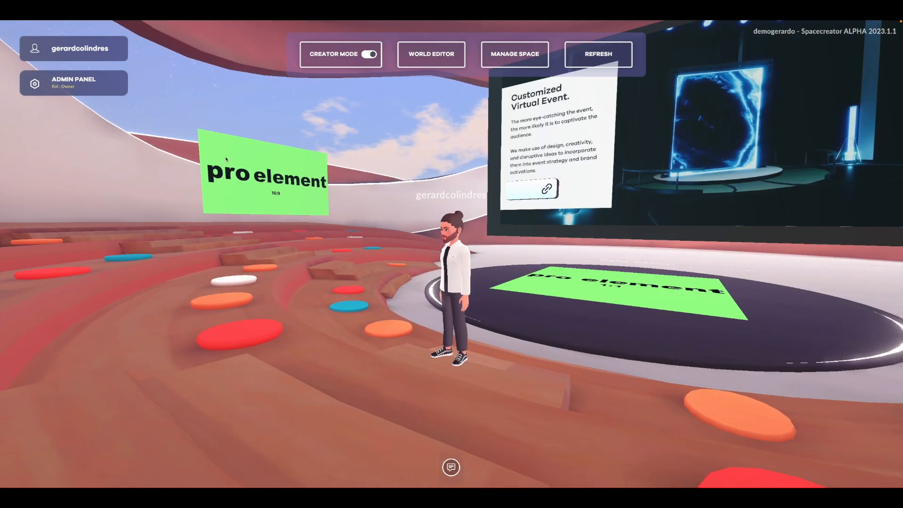
left_click_drag(379, 238, 378, 240)
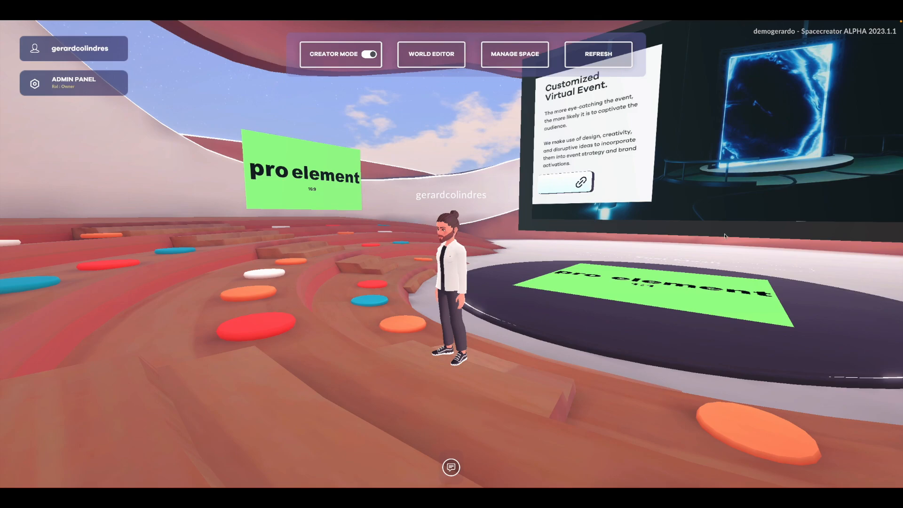
left_click_drag(653, 272, 263, 245)
key("w")
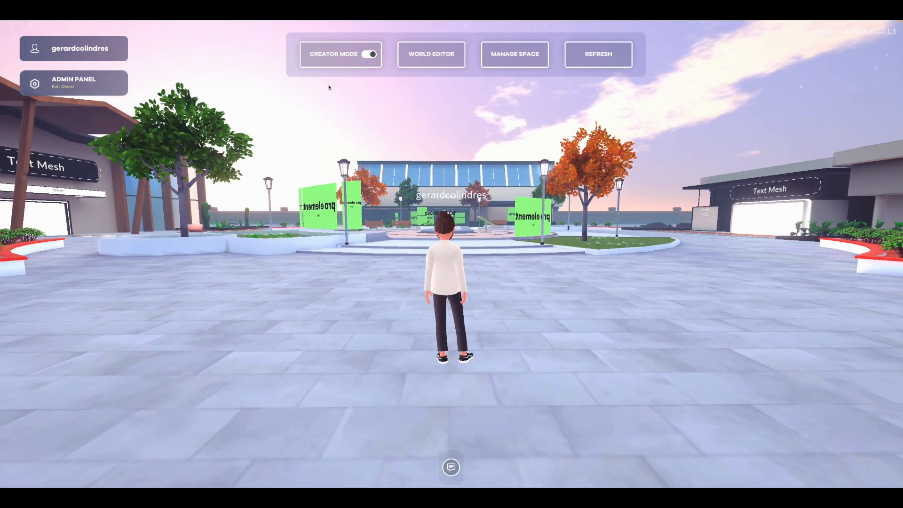
left_click_drag(568, 160, 569, 198)
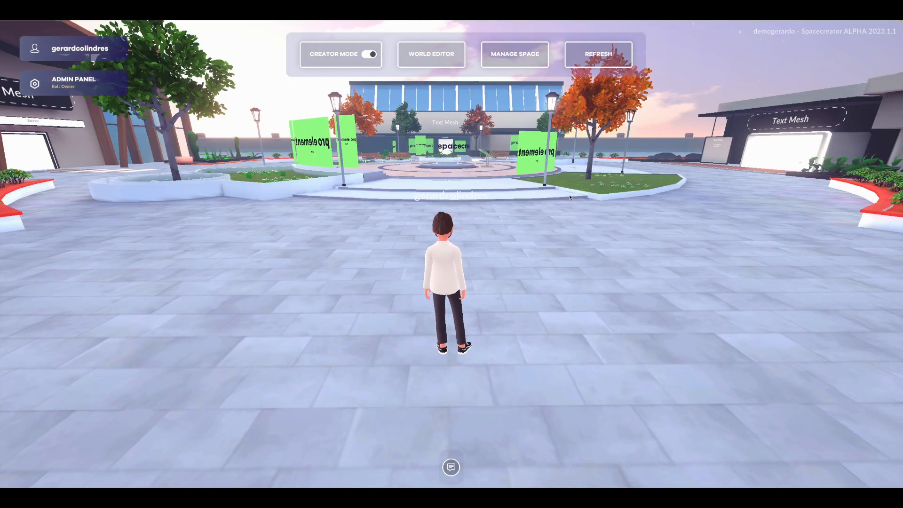
- Send "Hi!" with a laughing emoji in the general chat and switch to the private friends chat
left_click(452, 467)
left_click(53, 379)
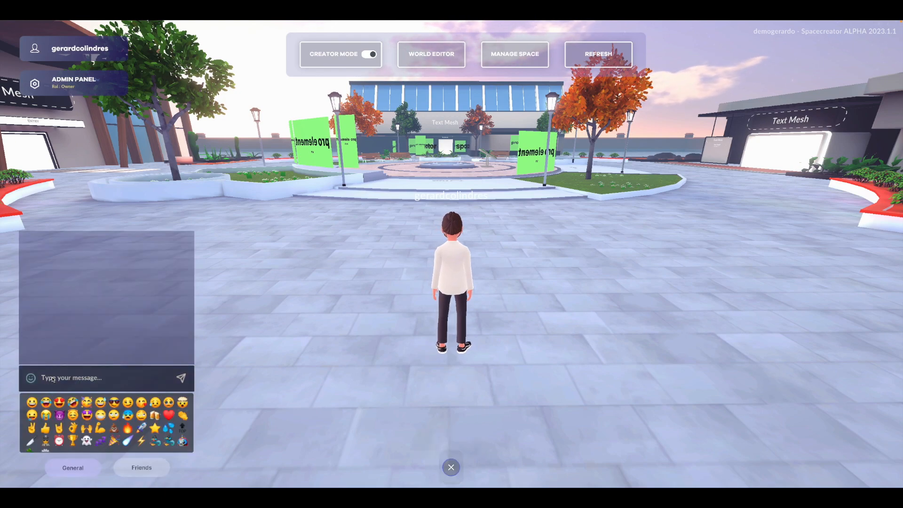
type("Hi")
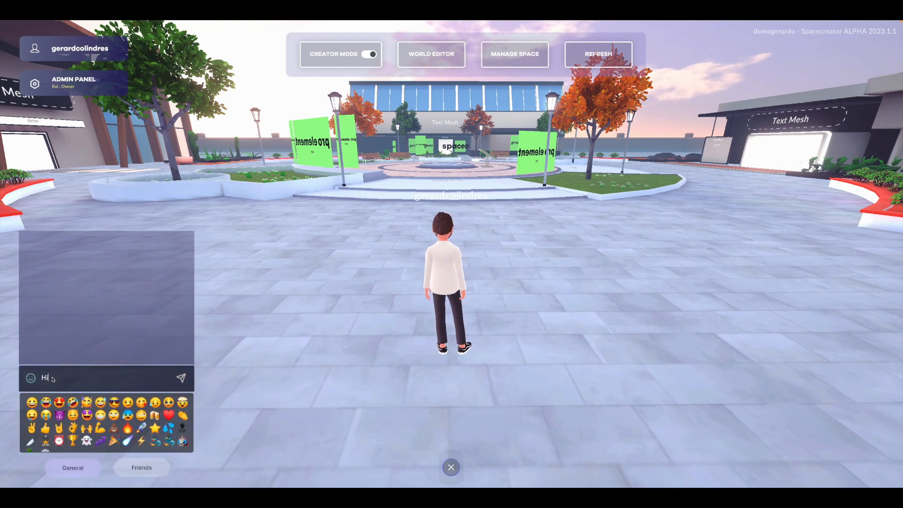
type("!")
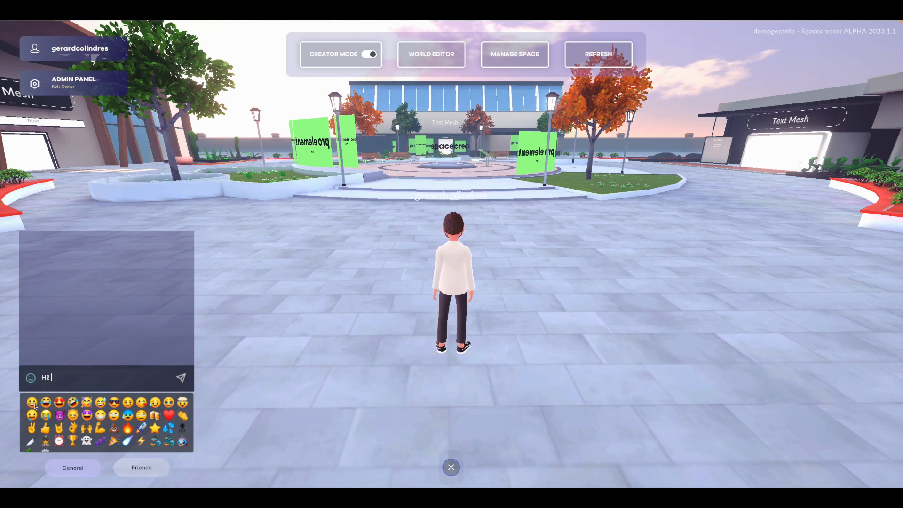
left_click(47, 402)
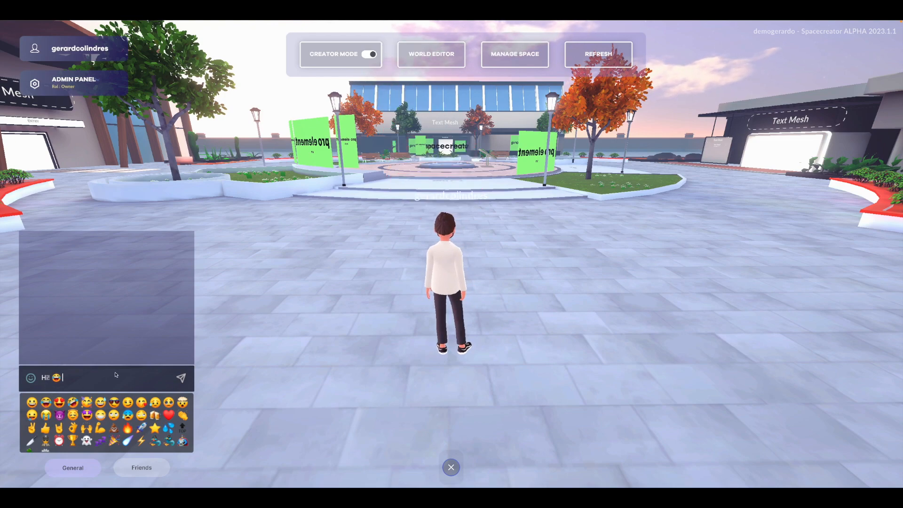
left_click(181, 378)
left_click(130, 467)
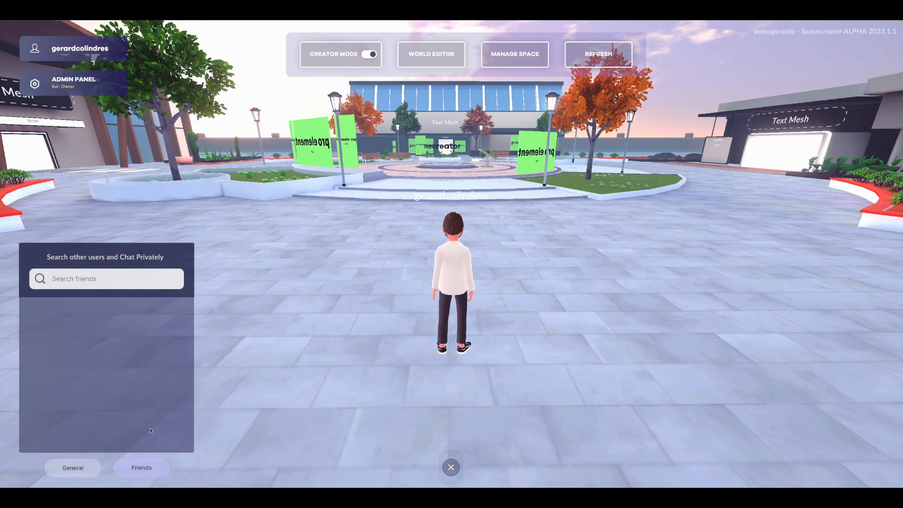
- Teleport to the ExpoCenter/12 interior from the world editor and walk among its display panels
left_click(434, 61)
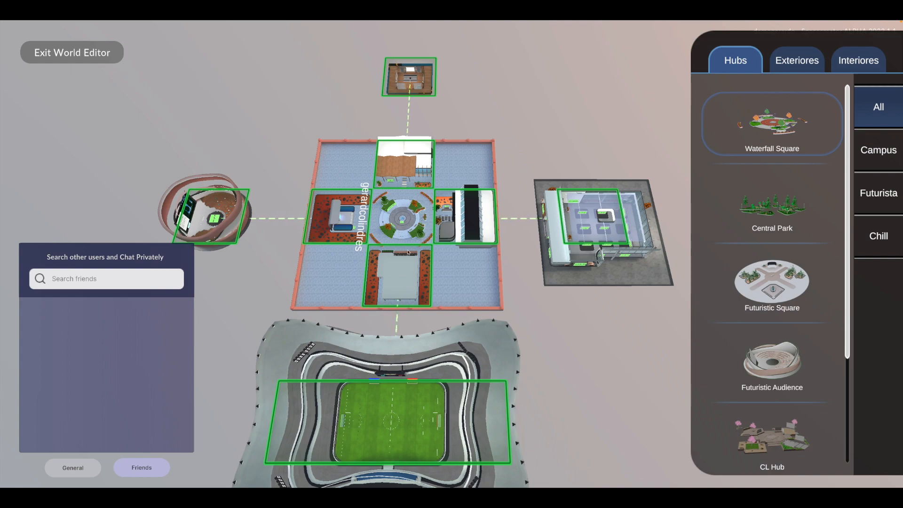
left_click(609, 301)
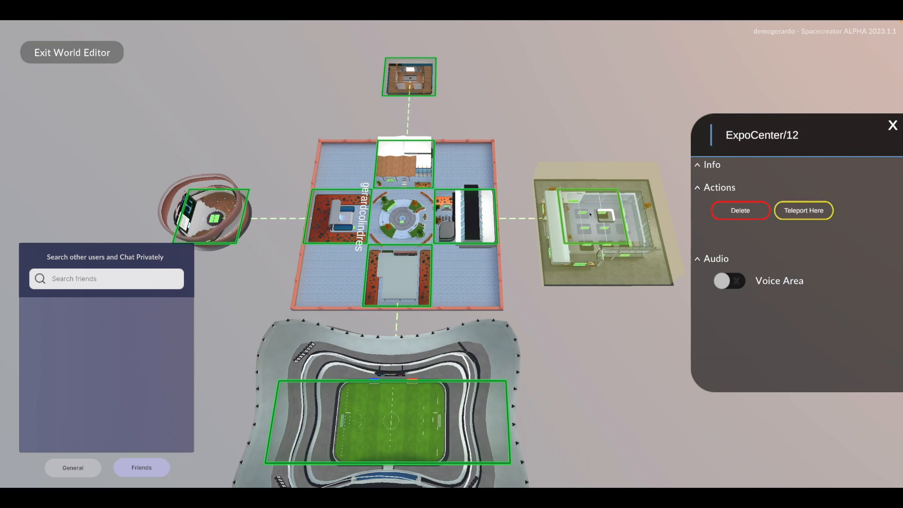
left_click(787, 211)
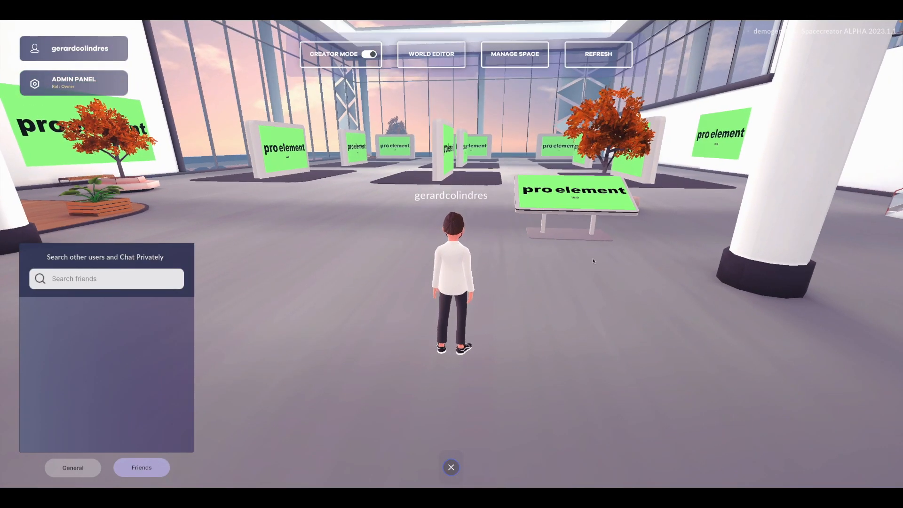
left_click_drag(590, 272, 591, 269)
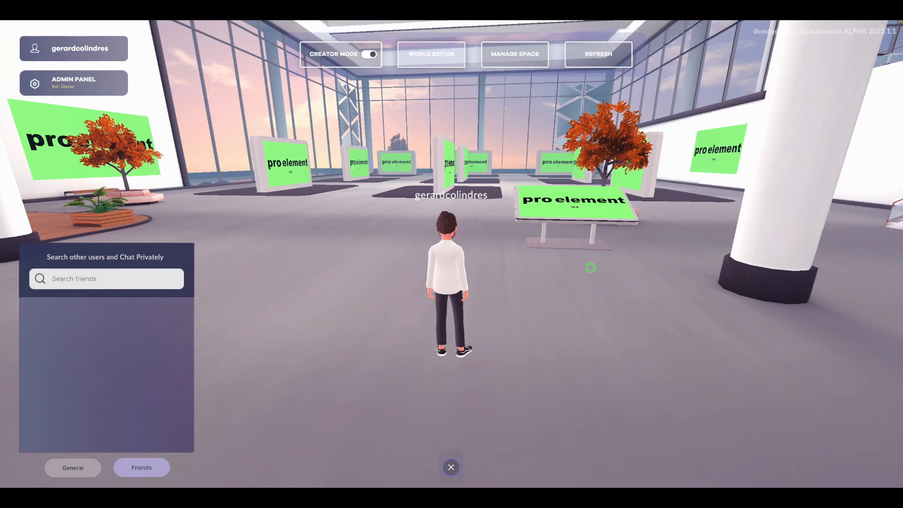
key("w")
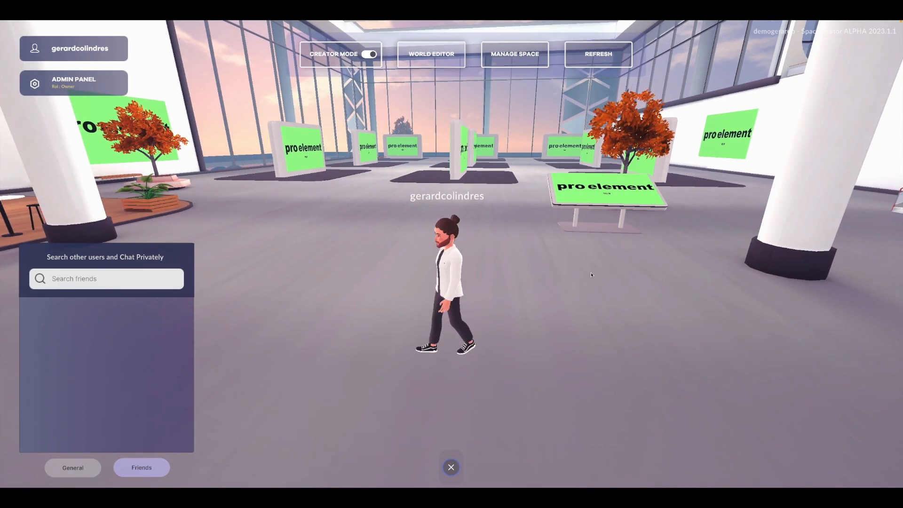
key("w")
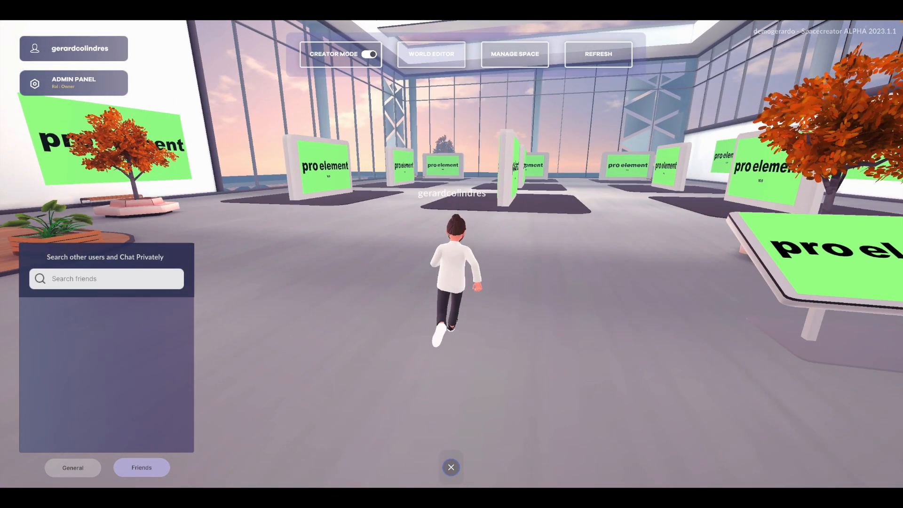
key("w")
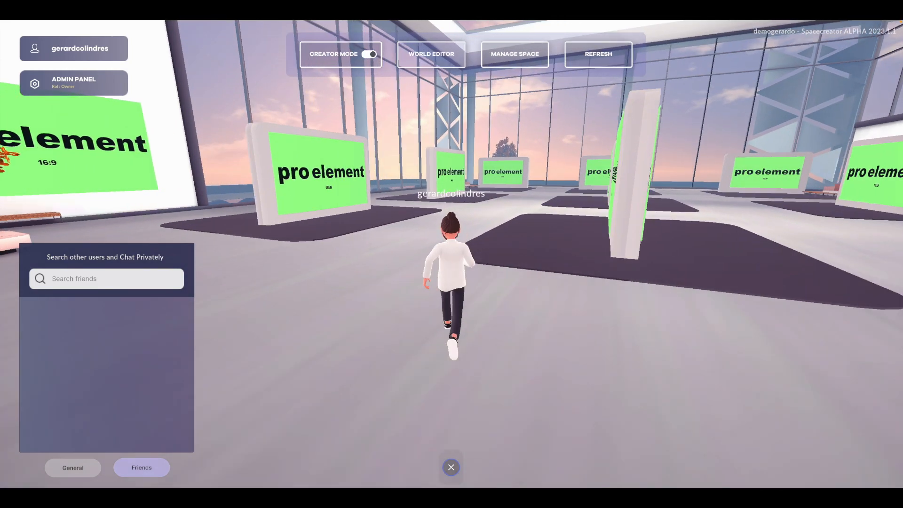
key("a")
key("s")
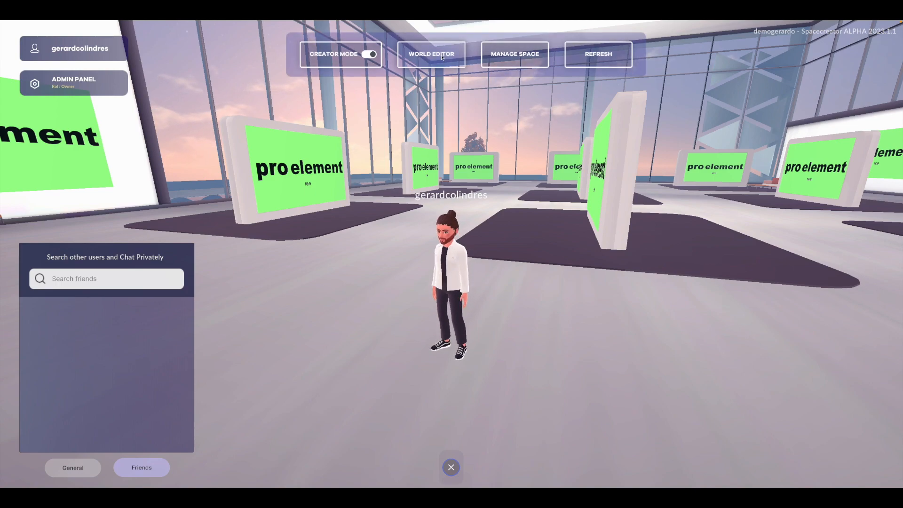
- Enable the Voice Area for ExpoCenter/12 in the world editor and return to the space
left_click(442, 56)
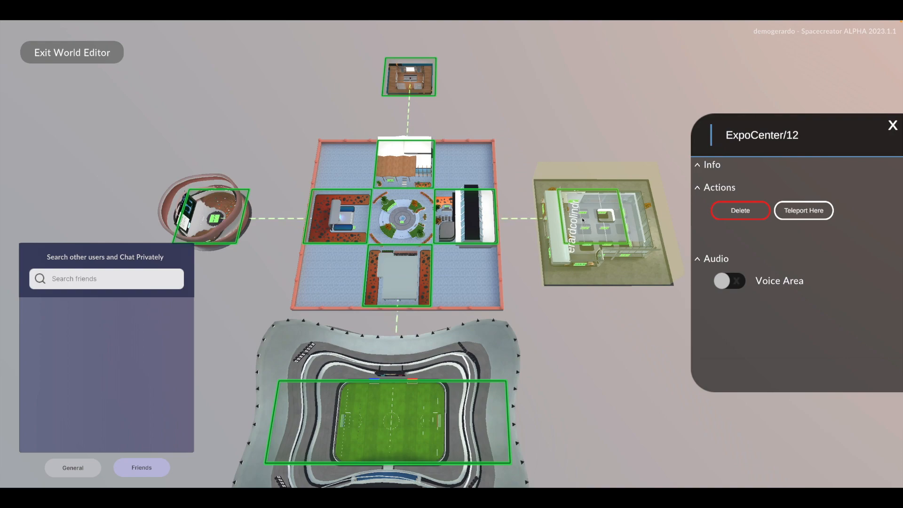
left_click(730, 282)
left_click(97, 56)
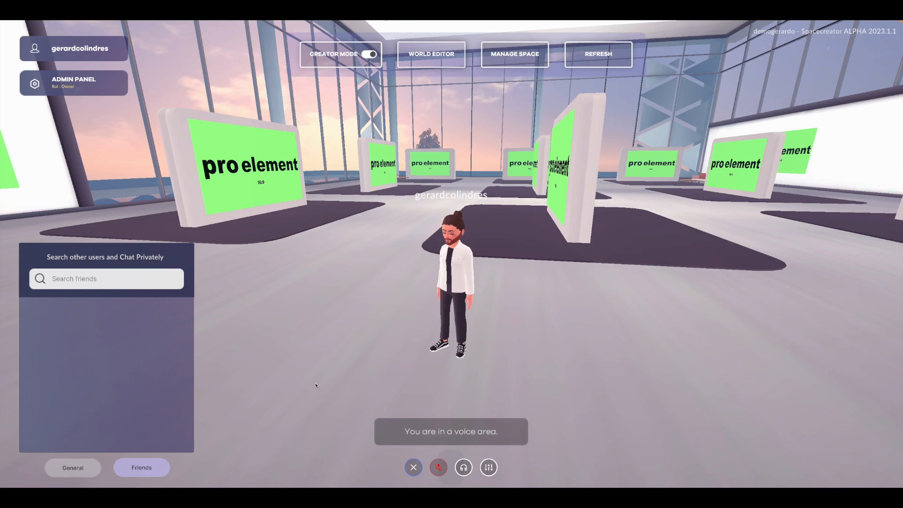
- Unmute the microphone in the voice area and check the audio input and camera device settings
left_click(432, 469)
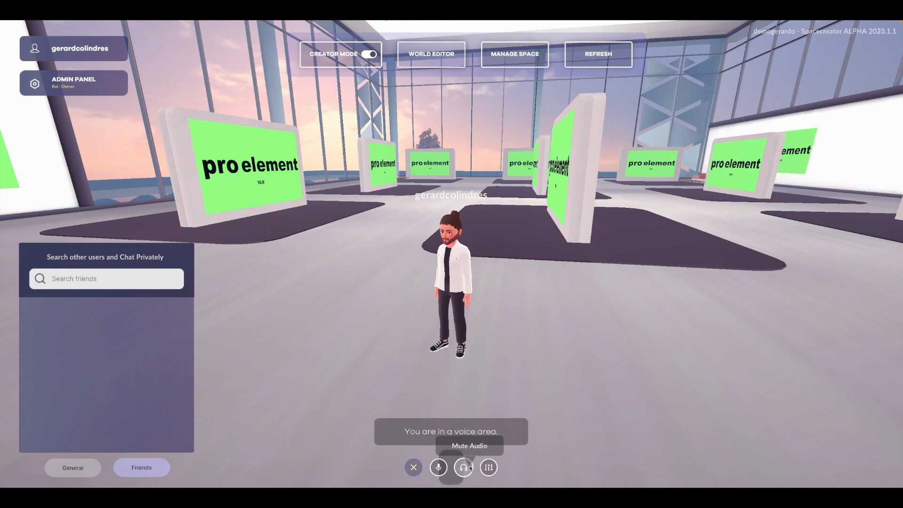
left_click(488, 467)
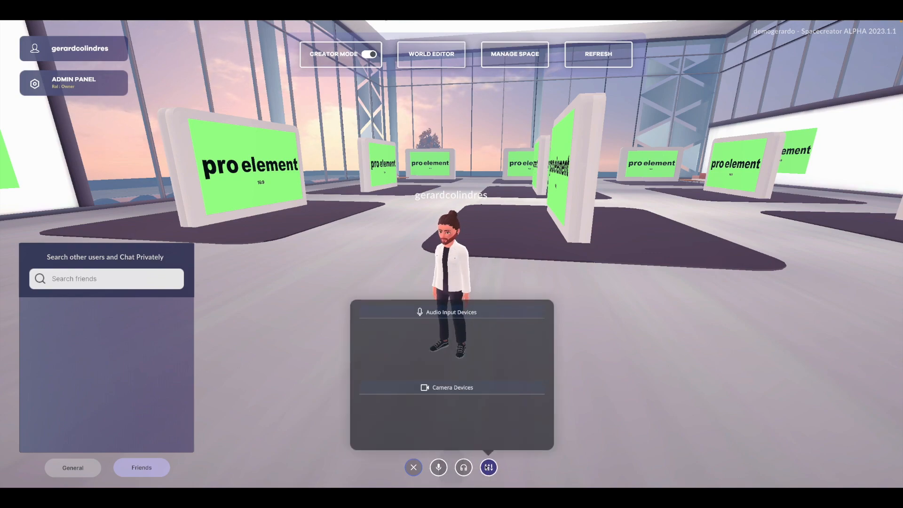
left_click(489, 467)
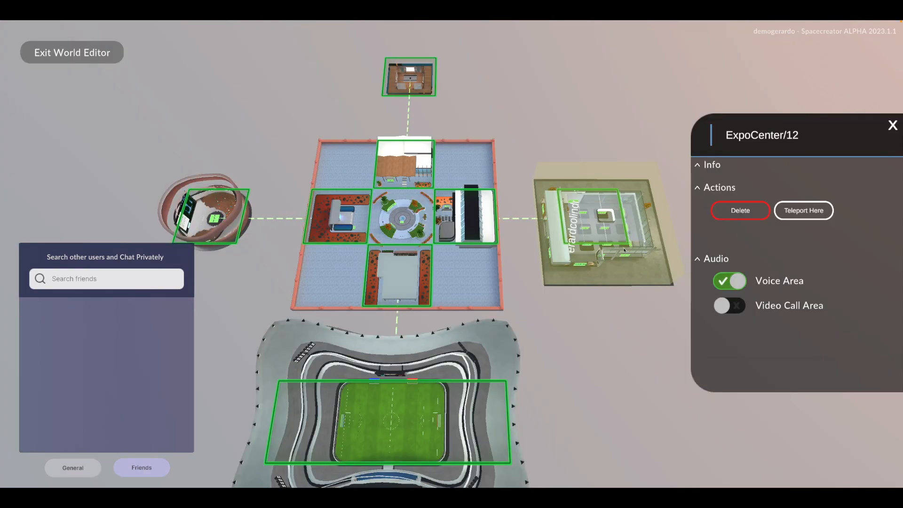
- Enable the Video Call Area for ExpoCenter/12 in the world editor and return to look around the interior
left_click(739, 308)
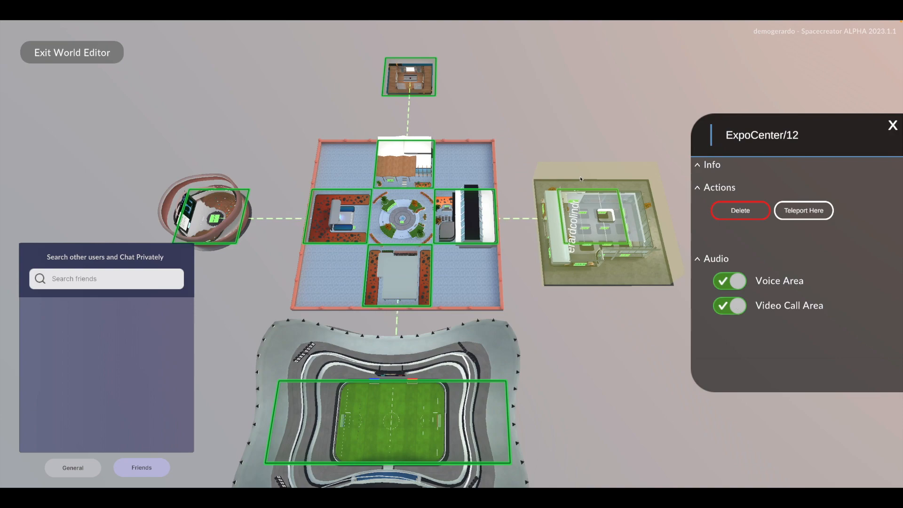
left_click(70, 52)
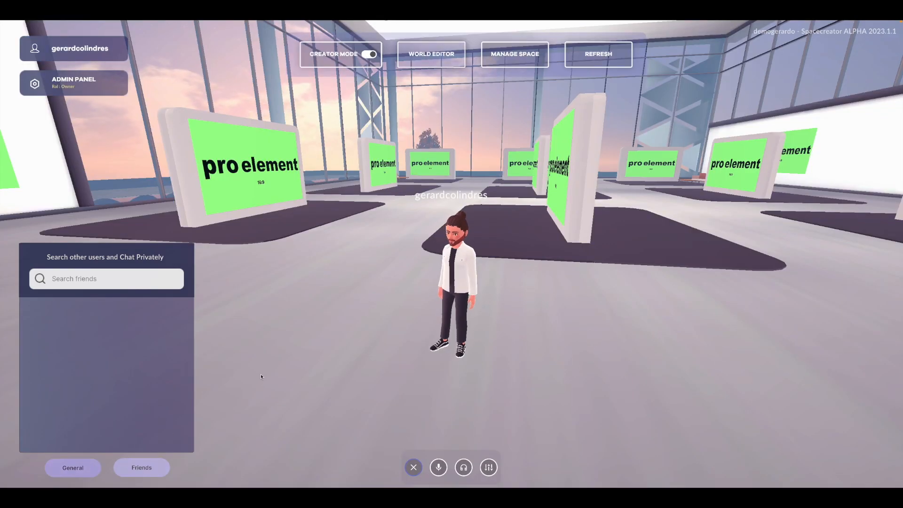
left_click_drag(265, 361, 540, 296)
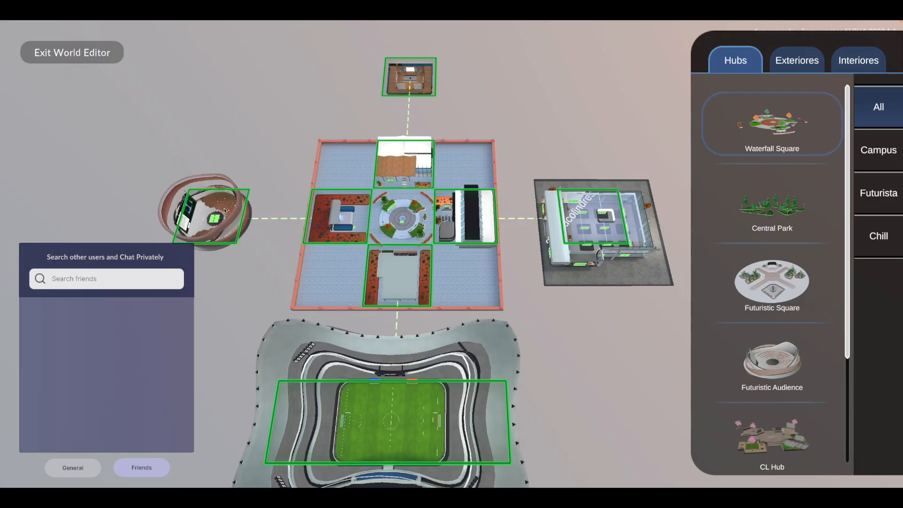
- Teleport to the Circular_Audience/8 interior and open the media settings of its large video screen
left_click(225, 210)
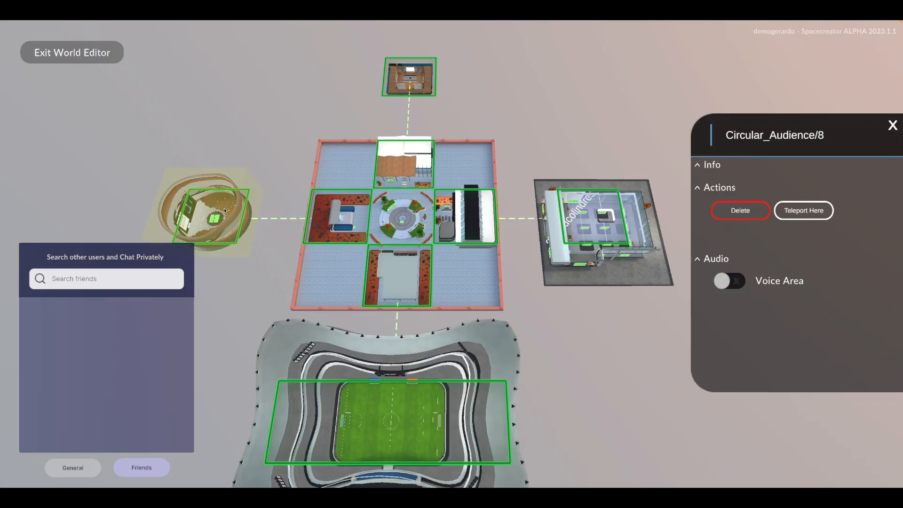
left_click(782, 210)
left_click_drag(541, 303, 642, 262)
key("d")
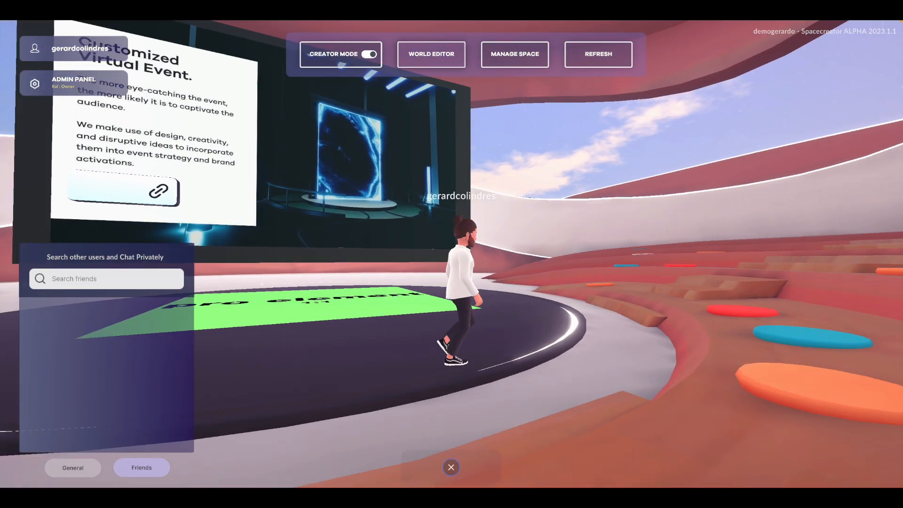
key("s")
key("a")
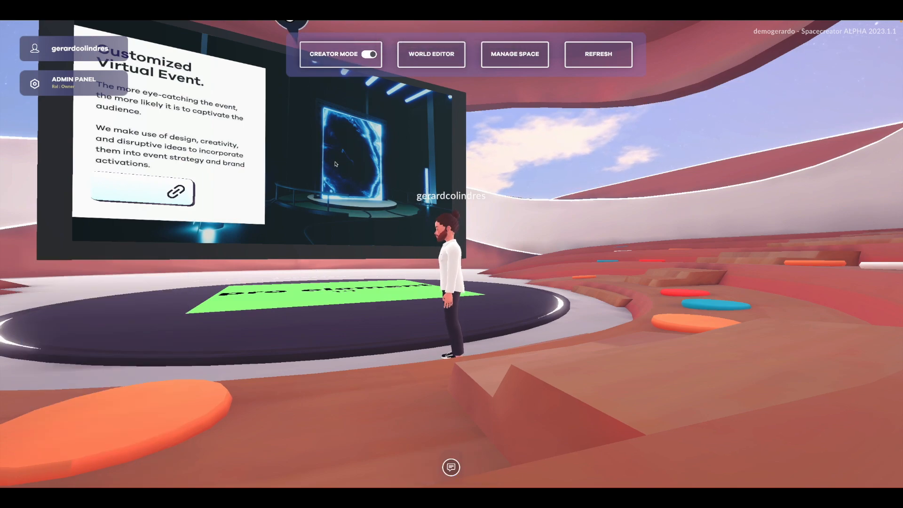
left_click(331, 165)
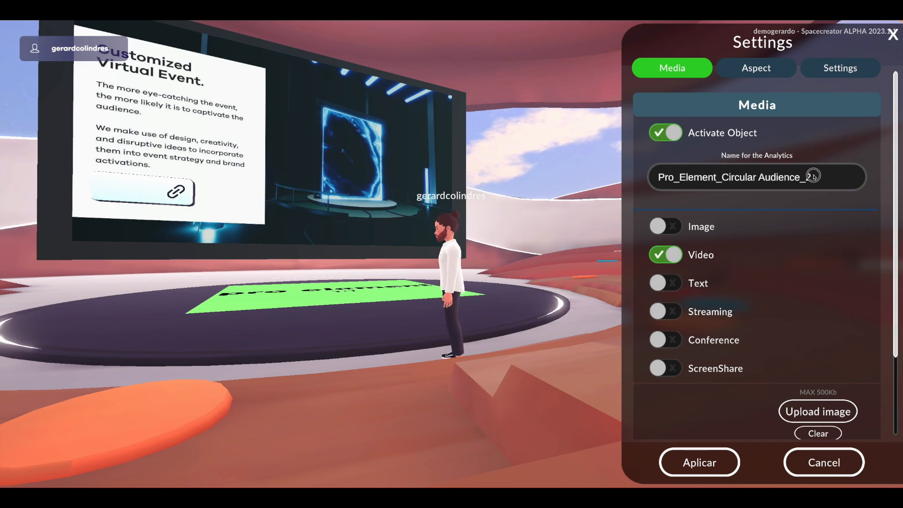
- Rename the large video screen for the analytics as IMG_Custom-Virtual-Event-Button-webss and apply the media settings
left_click_drag(809, 177, 783, 177)
left_click_drag(696, 181, 654, 181)
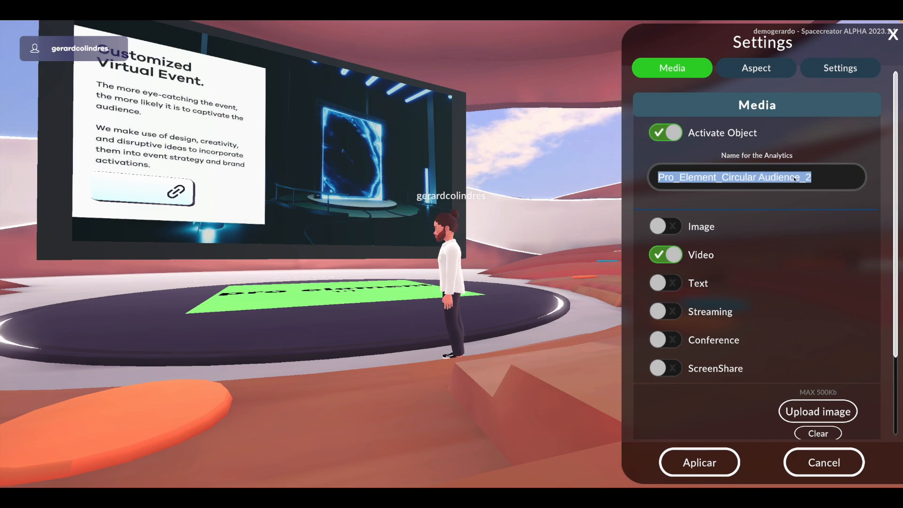
type("IMG_")
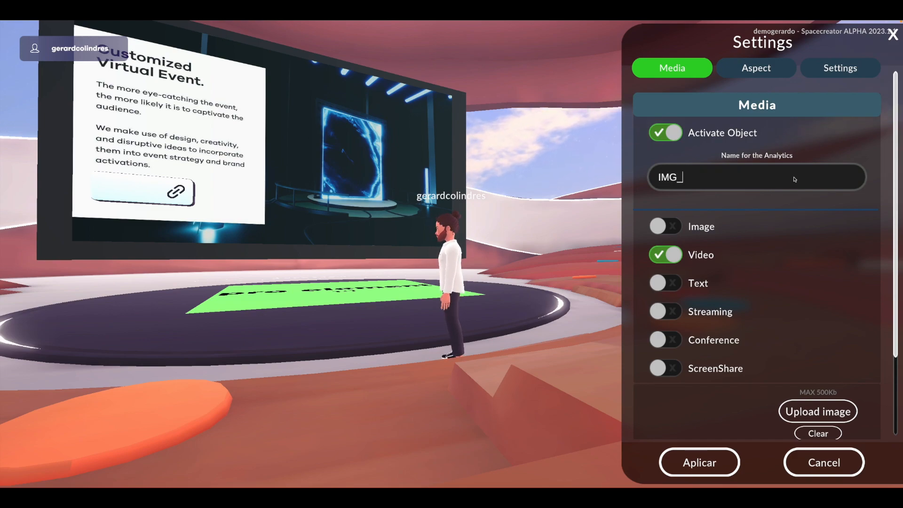
type("Customi")
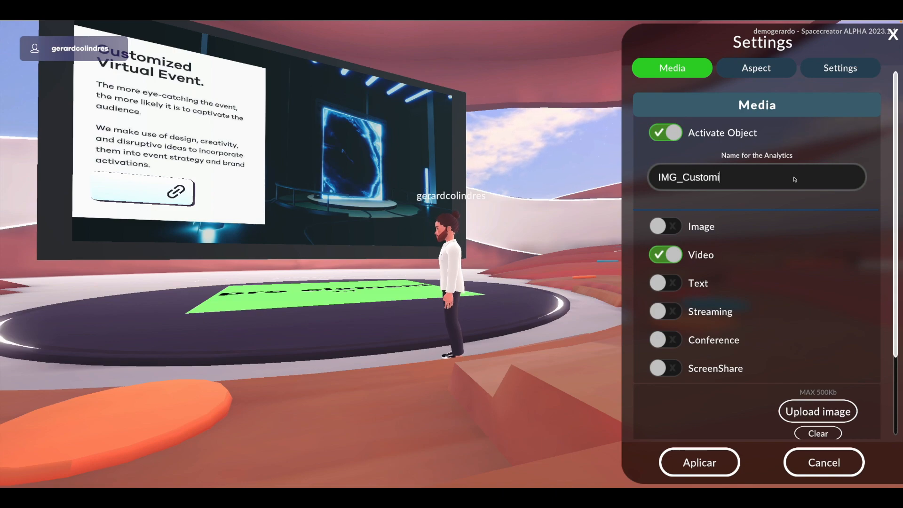
key("BackSpace")
type("-Virt")
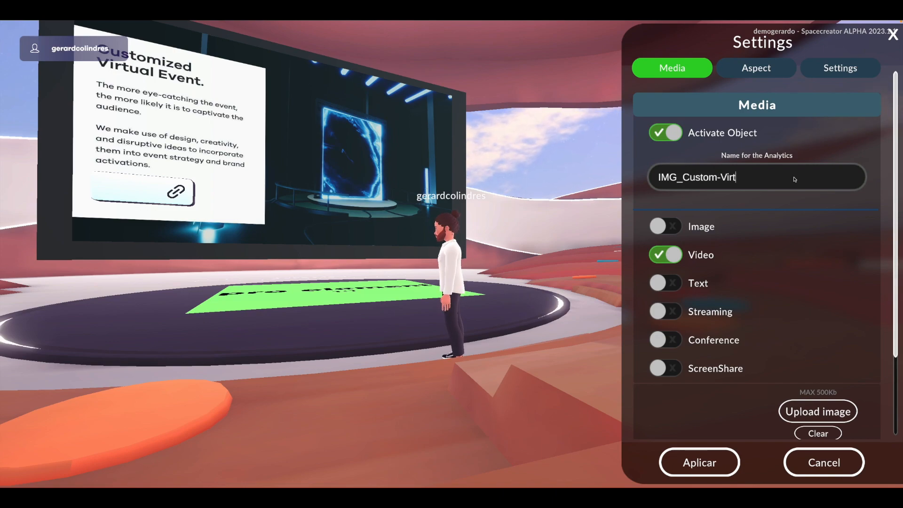
type("ual-Event")
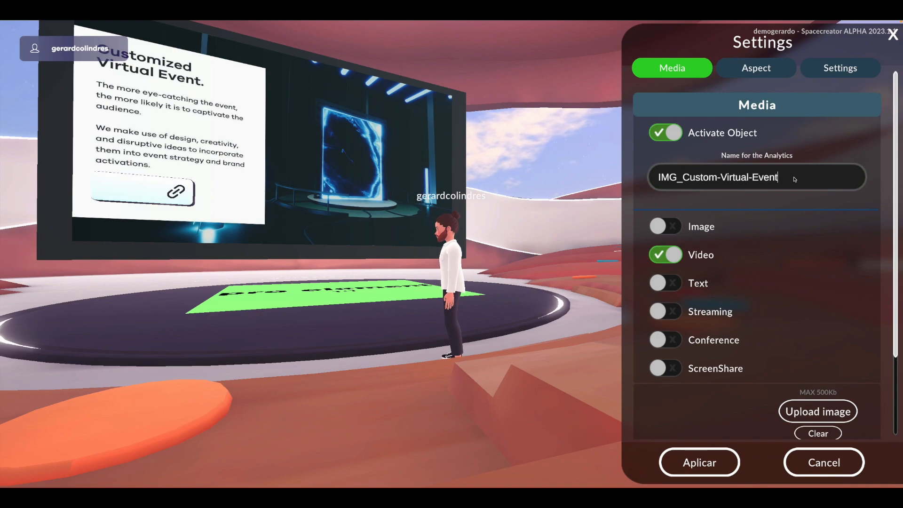
type("-B")
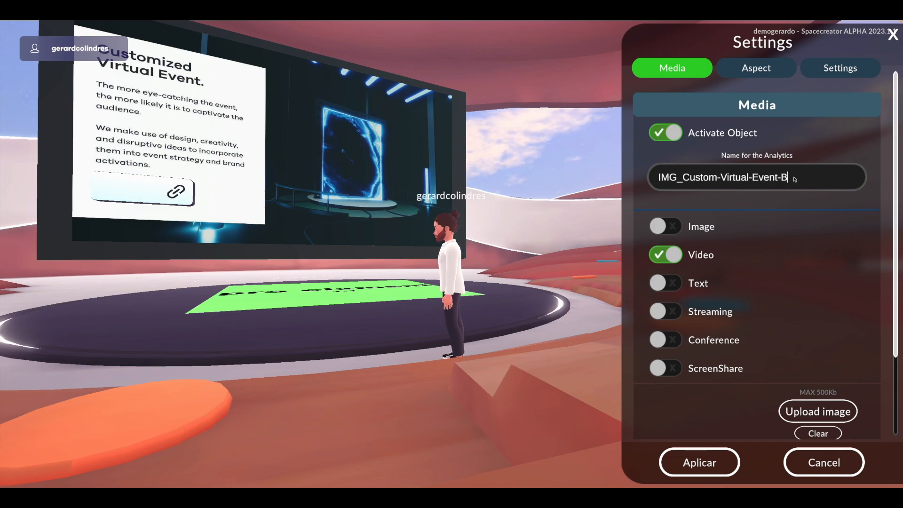
type("utton-web")
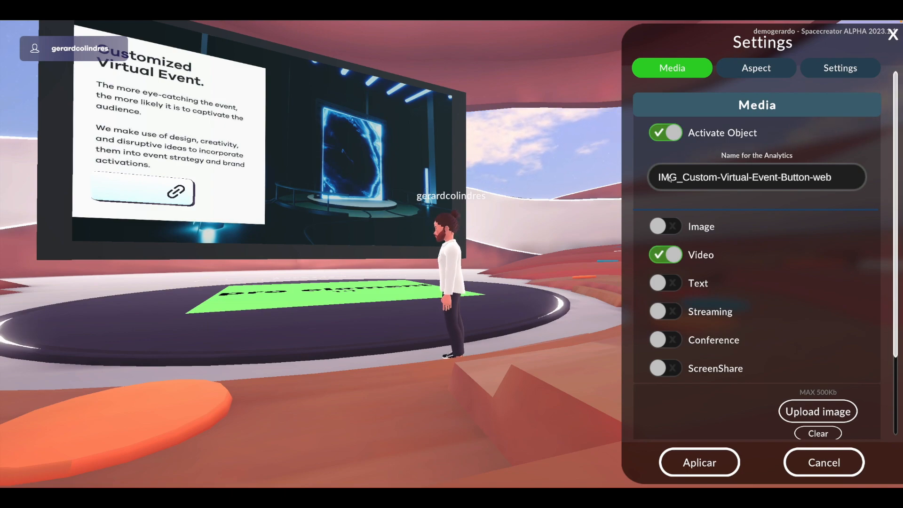
type("ss")
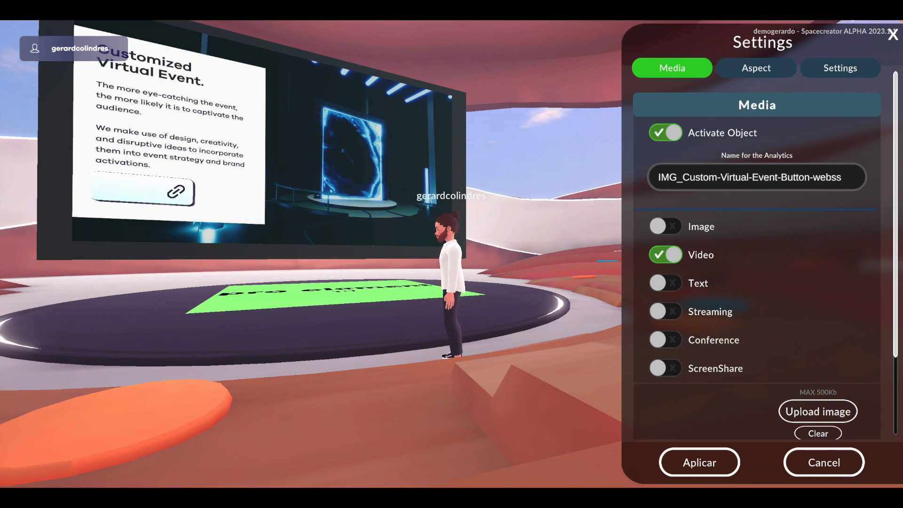
left_click(715, 462)
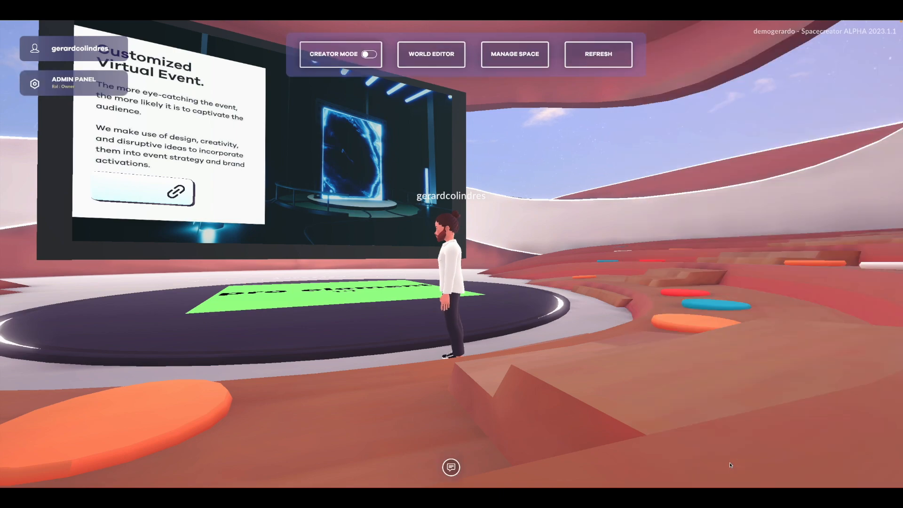
- Select the Brutalist/0 exterior and the ExpoCenter/12 interior in the world editor, and open the interior's name for editing
left_click(460, 60)
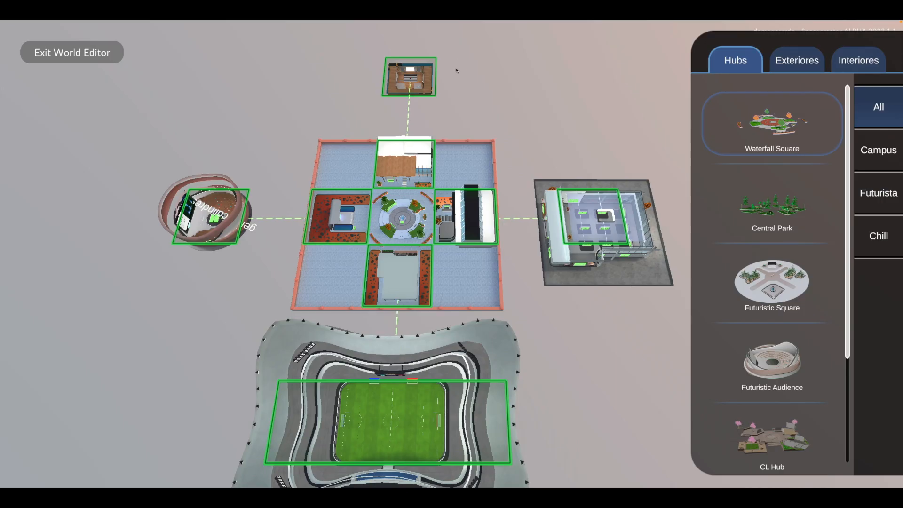
left_click(475, 228)
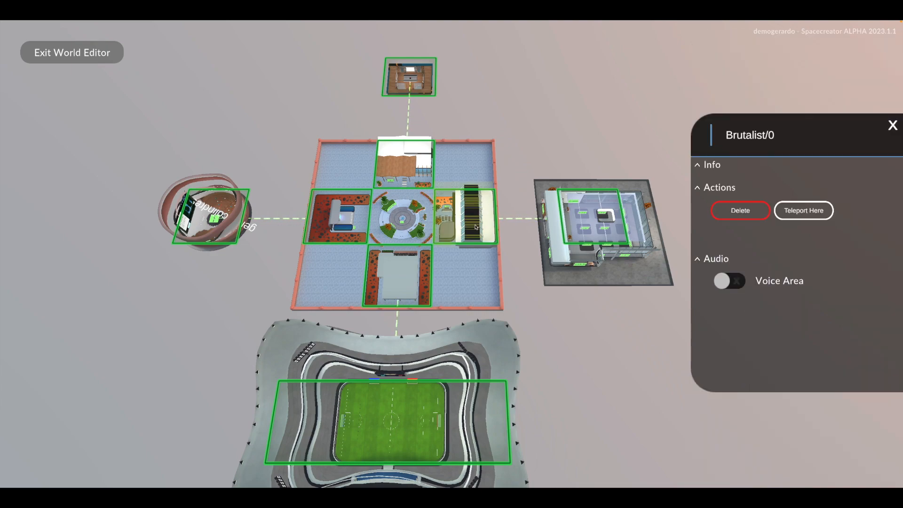
left_click(579, 228)
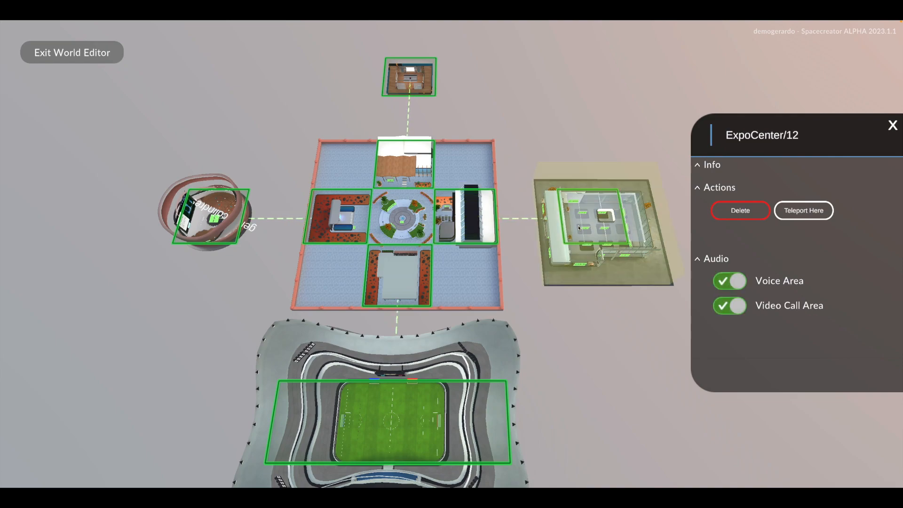
left_click(746, 140)
left_click(815, 136)
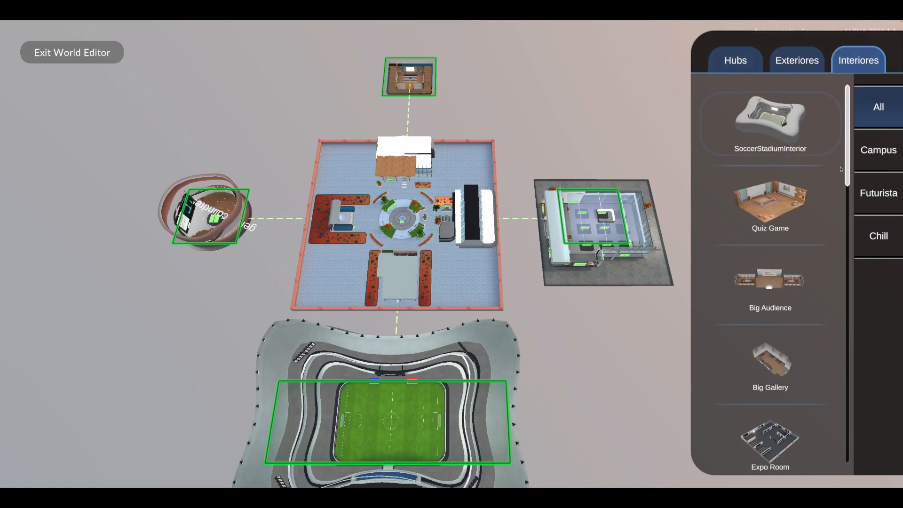
- Place an ExpoCenter interior in the slot above the hub, replacing the interior already there
left_click_drag(846, 169, 847, 332)
left_click_drag(764, 212, 416, 80)
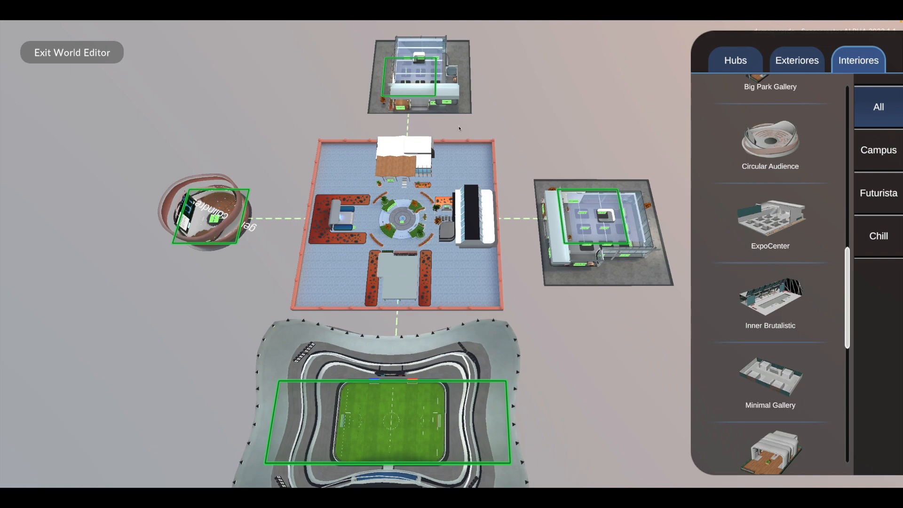
- Replace the number at the end of the ExpoCenter/12 interior's name with Videos
left_click(600, 218)
left_click(811, 136)
left_click(811, 137)
key("BackSpace")
key("BackSpace")
type("Videos")
key("Return")
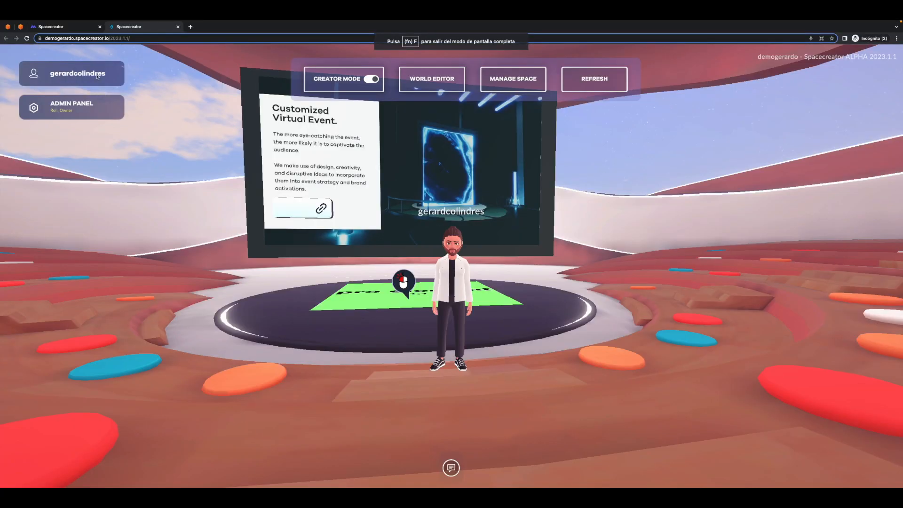
- Switch to the QuickSight analytics dashboard and examine the total connections per user, average connection duration and unique connections
left_click(75, 33)
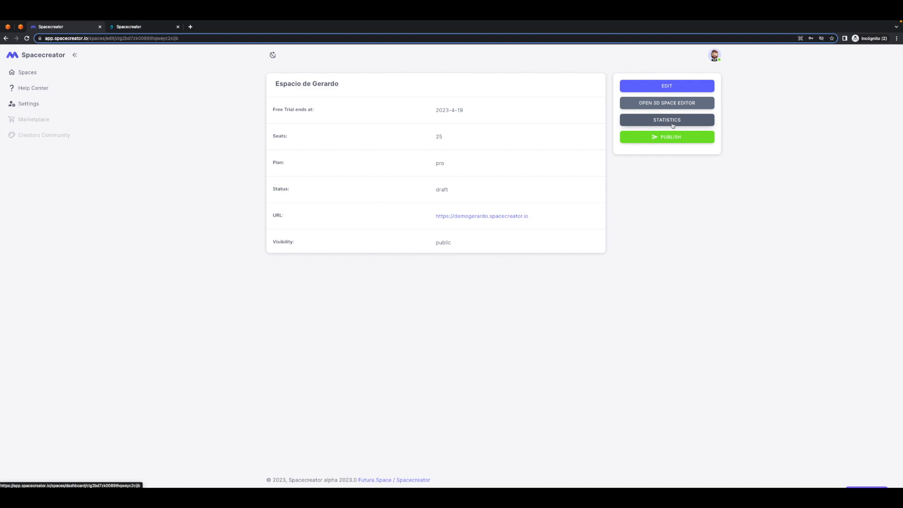
left_click(21, 27)
scroll(413, 184, "up", 8)
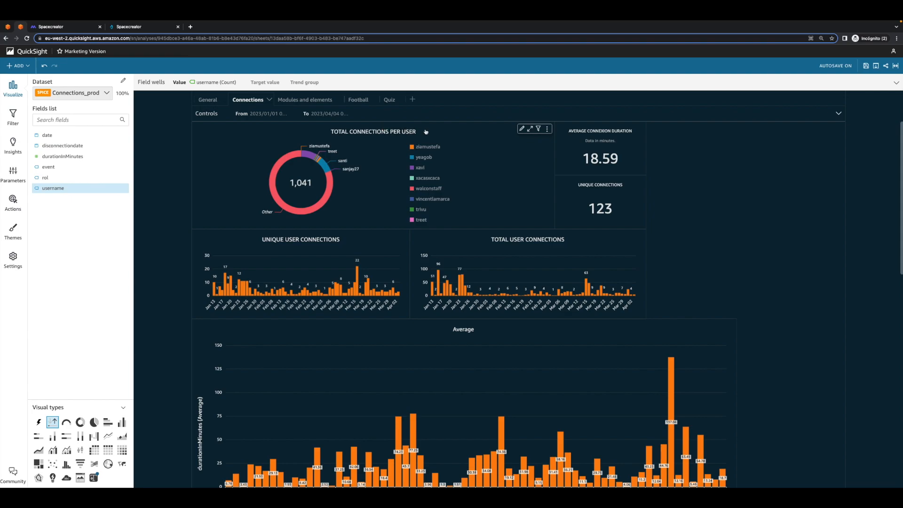
left_click(640, 160)
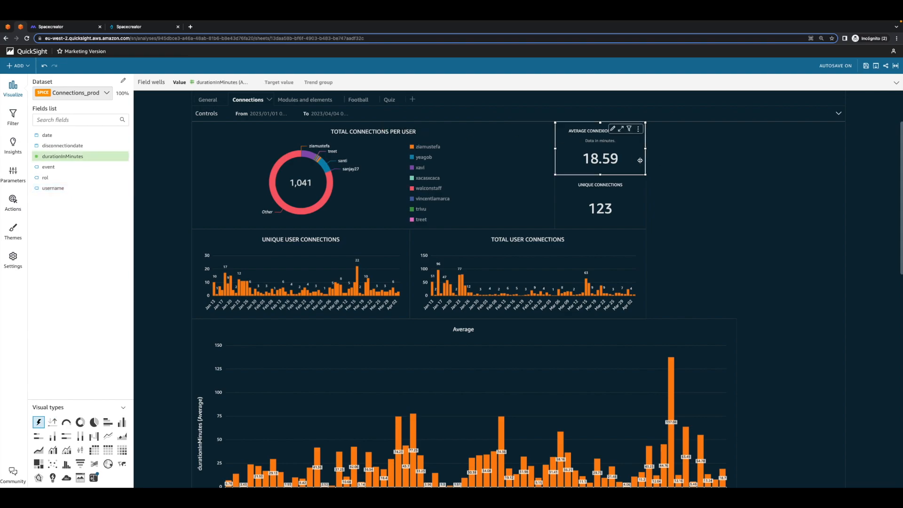
left_click(626, 213)
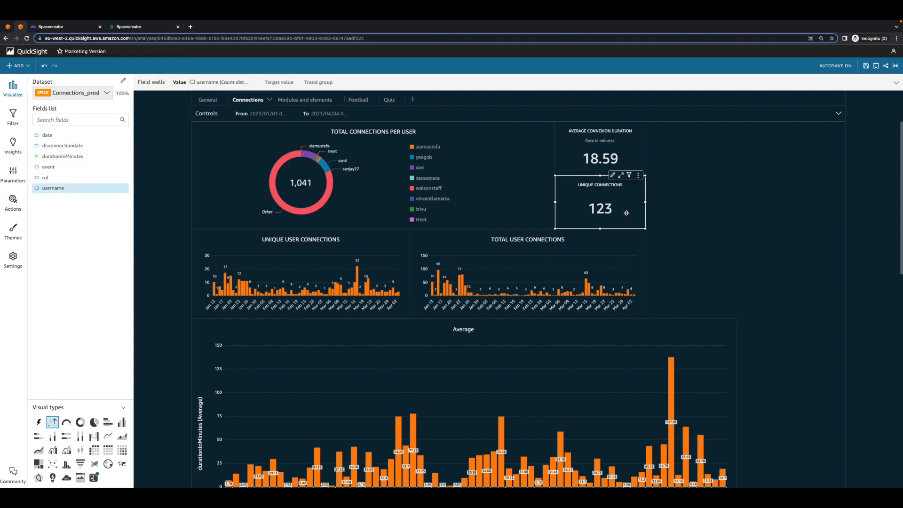
scroll(684, 231, "down", 1)
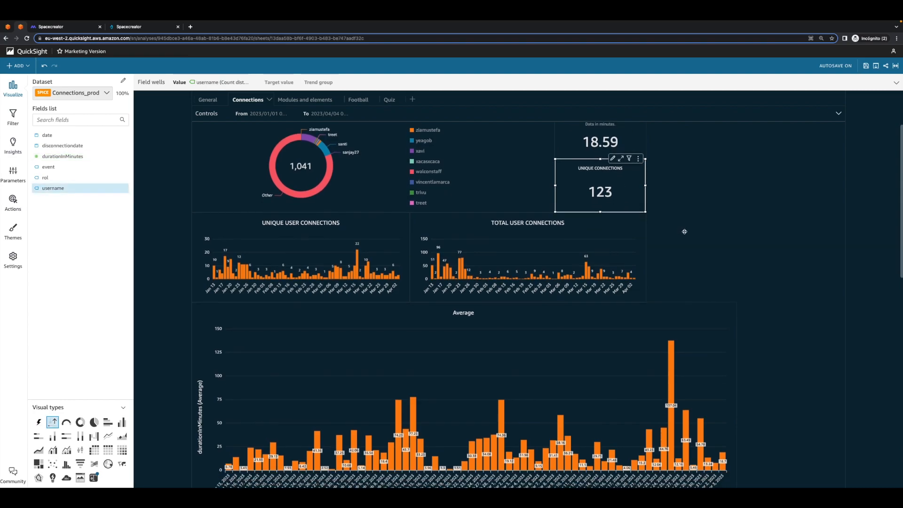
- Examine the charts of unique user connections, total user connections and average duration by date
left_click(357, 225)
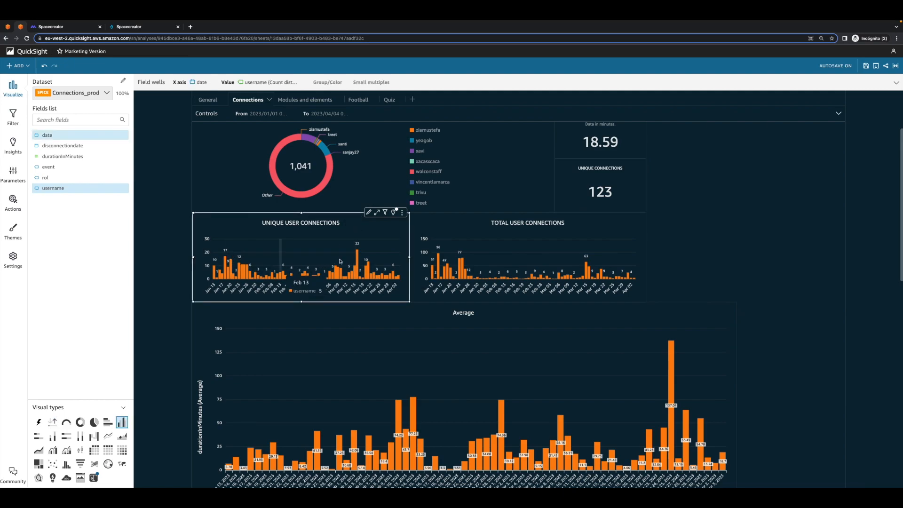
left_click(577, 229)
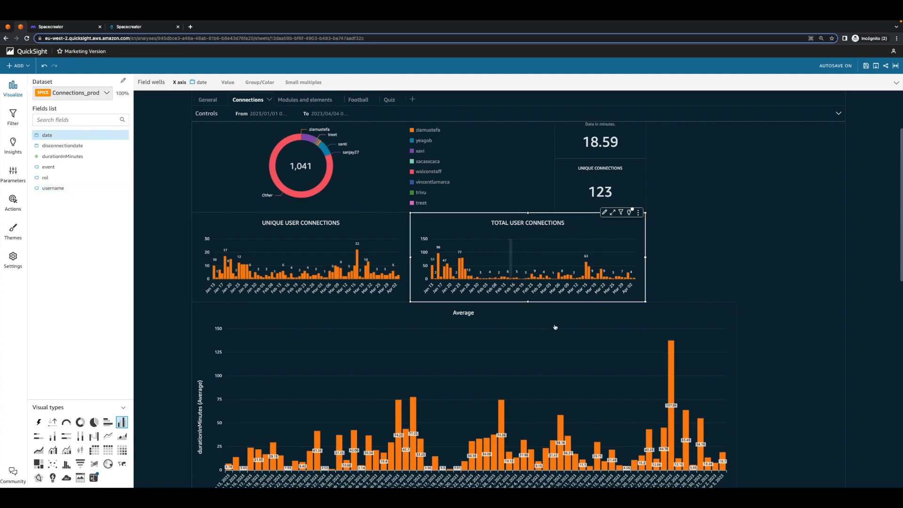
scroll(696, 315, "down", 1)
scroll(699, 320, "down", 3)
left_click(466, 259)
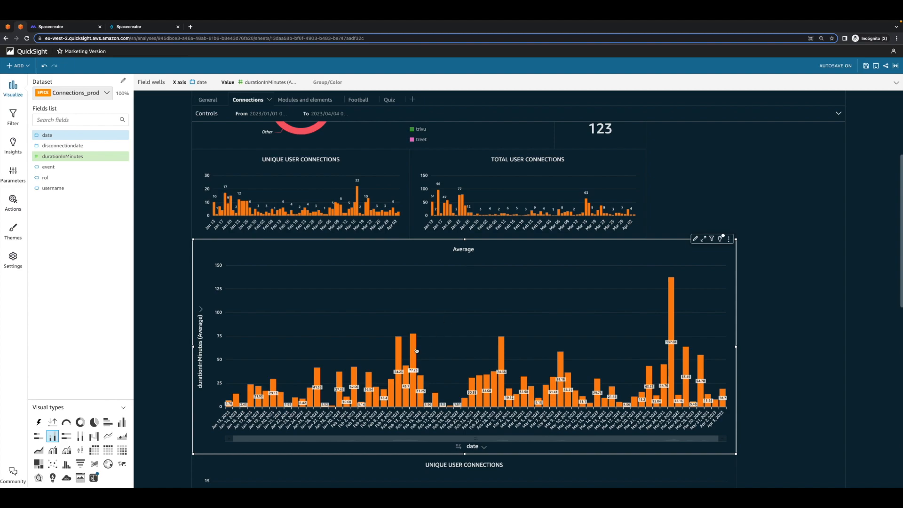
scroll(532, 358, "up", 3)
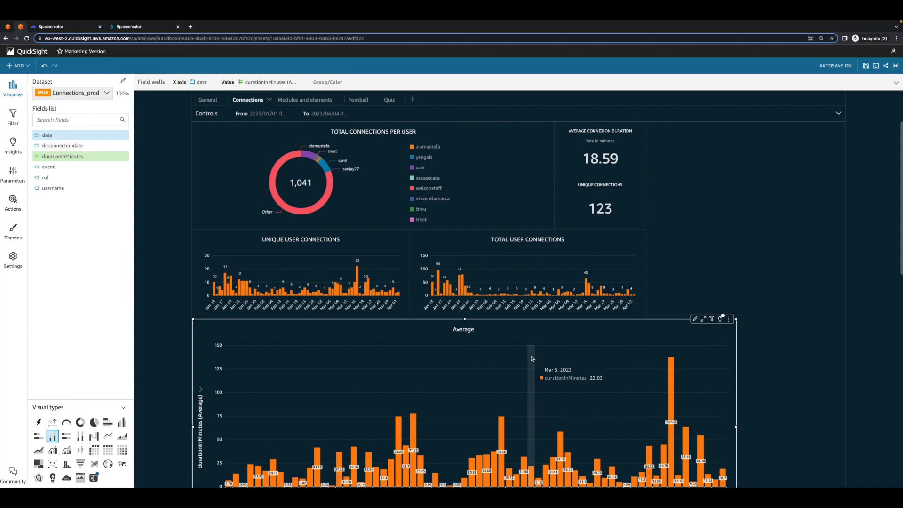
- Open the Modules and elements sheet and examine the total and average time per module
left_click(323, 99)
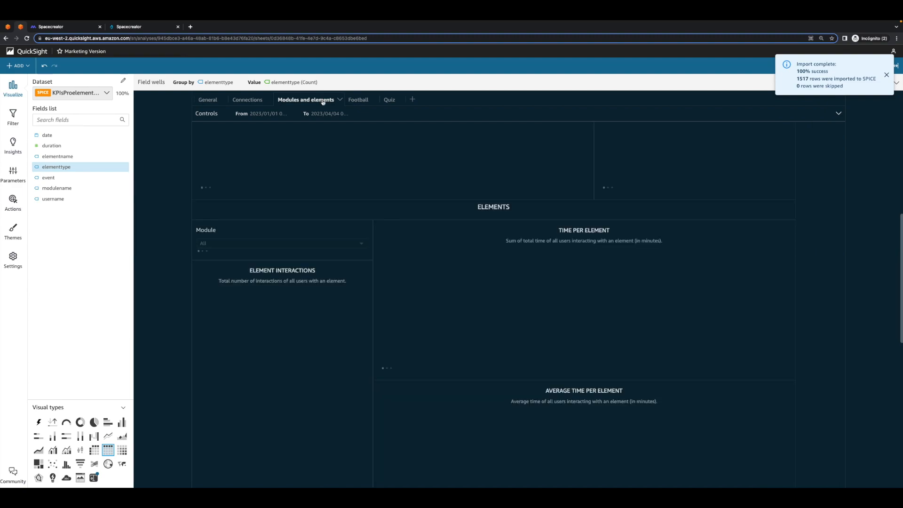
scroll(386, 204, "up", 5)
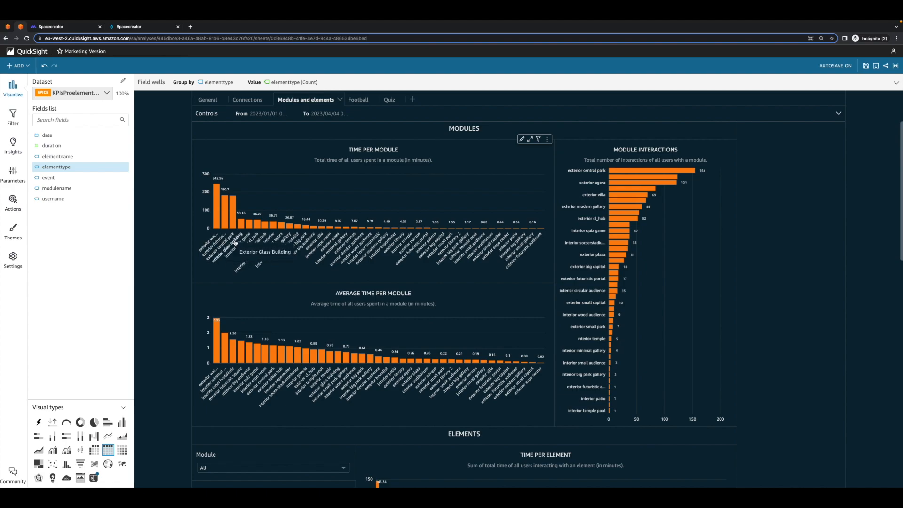
- Switch to Spacecreator to check the screen's analytics name and the ExpoCenter interior in the world editor, and return to the QuickSight dashboard
left_click(155, 30)
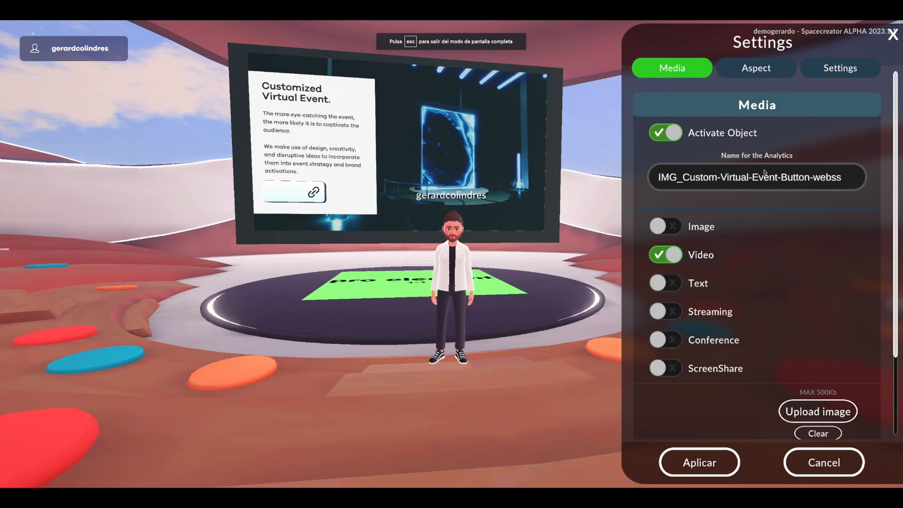
left_click(765, 172)
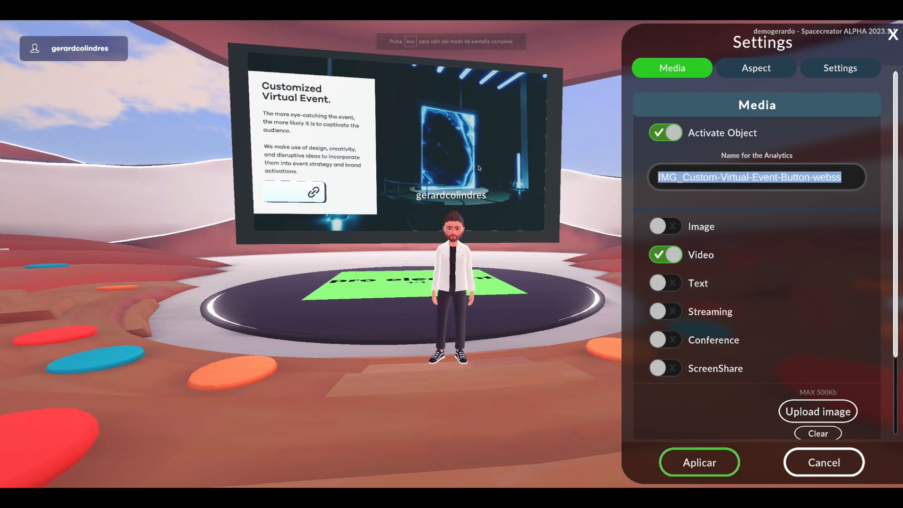
left_click(699, 462)
left_click(438, 66)
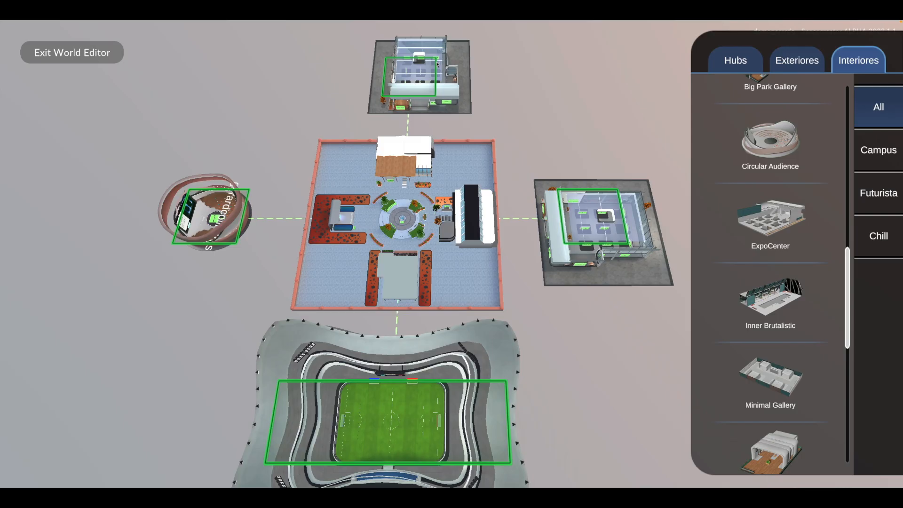
left_click(628, 237)
left_click(219, 69)
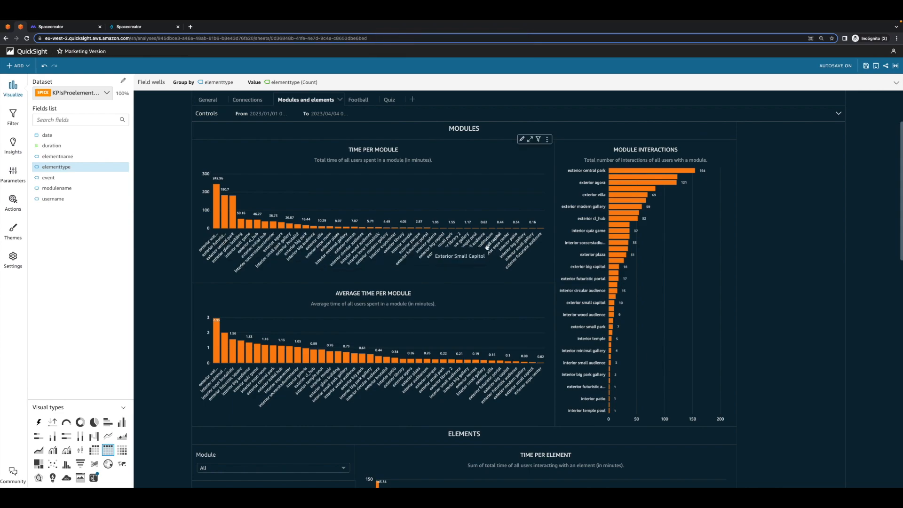
- Examine the Module Interactions chart and the Football sheet's shots, total interactions and total time sprinted
left_click(668, 148)
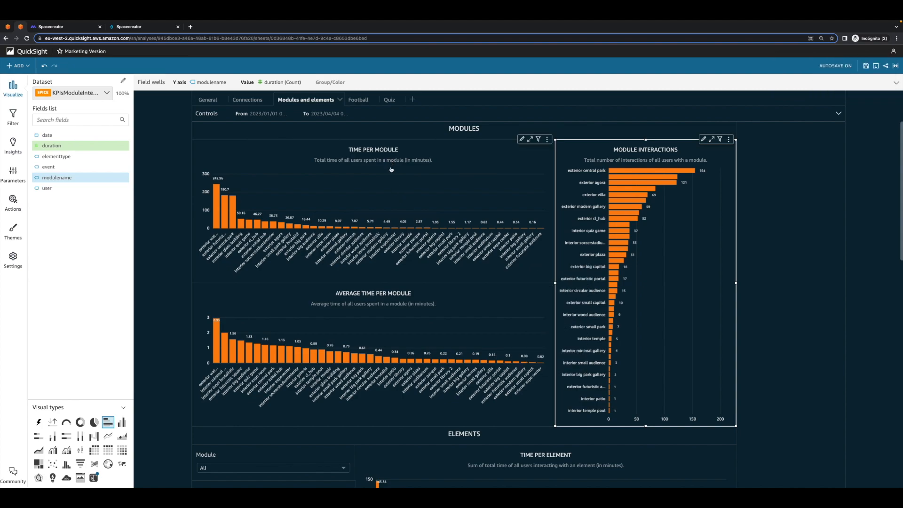
left_click(360, 100)
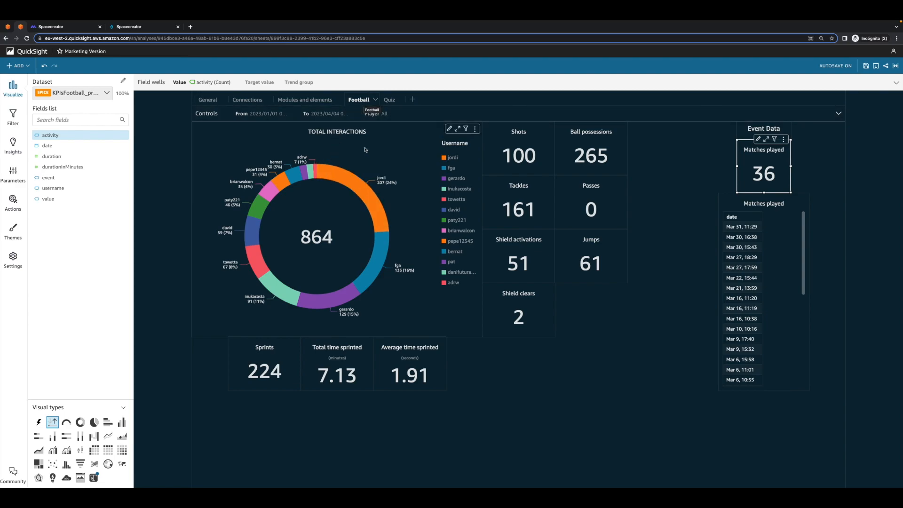
left_click(516, 157)
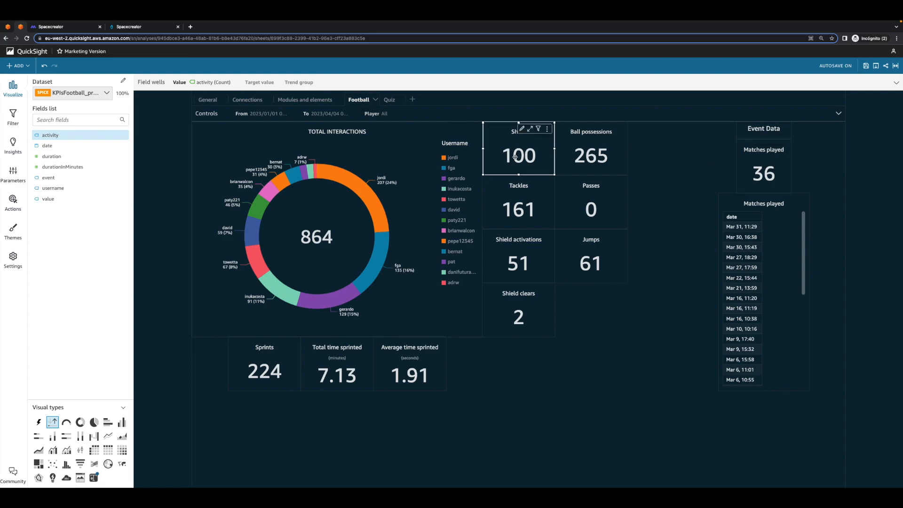
left_click(359, 132)
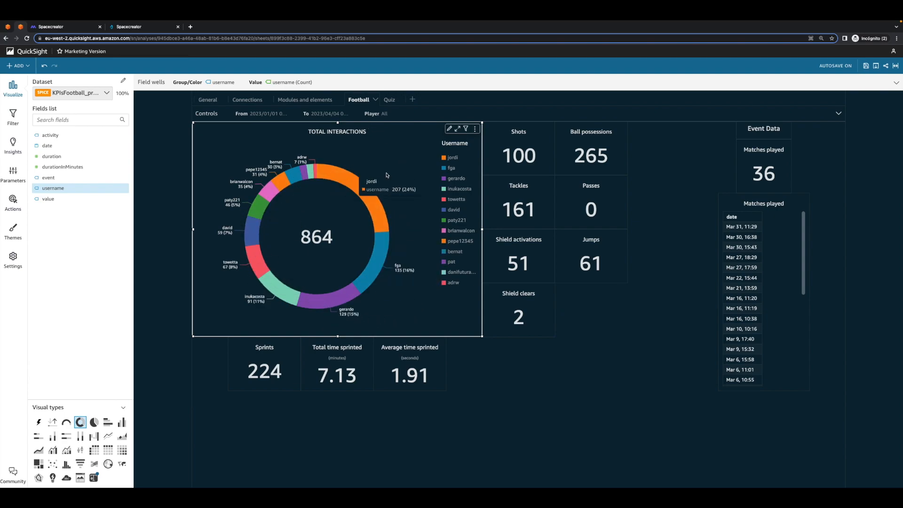
left_click(323, 376)
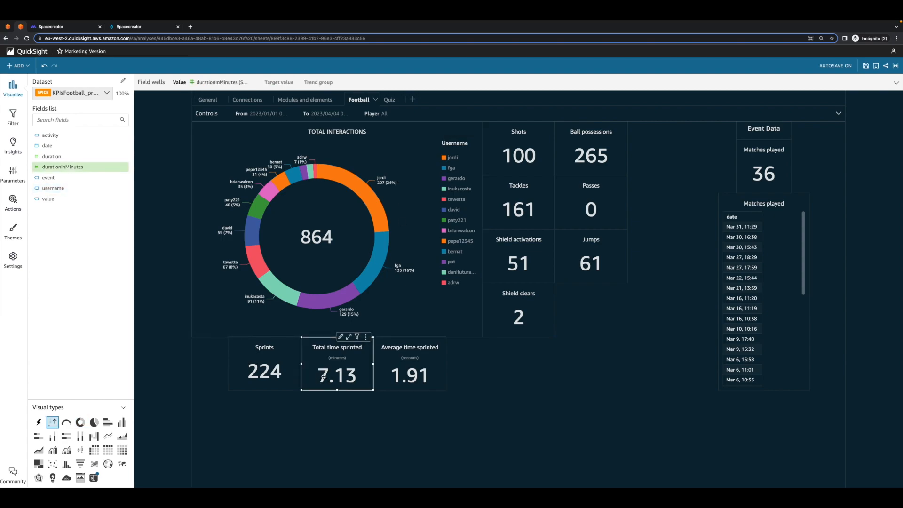
- Open the Quiz sheet and examine the games played, games finished and games abandoned figures
left_click(465, 382)
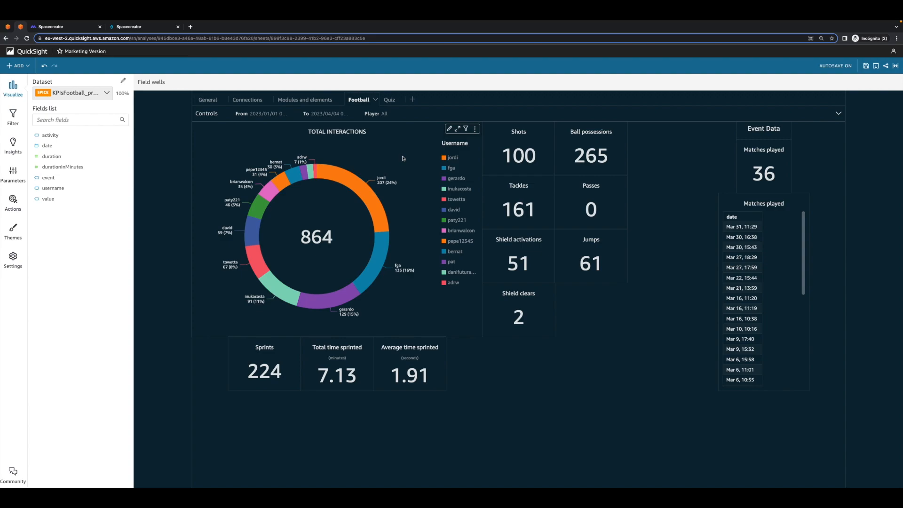
left_click(389, 100)
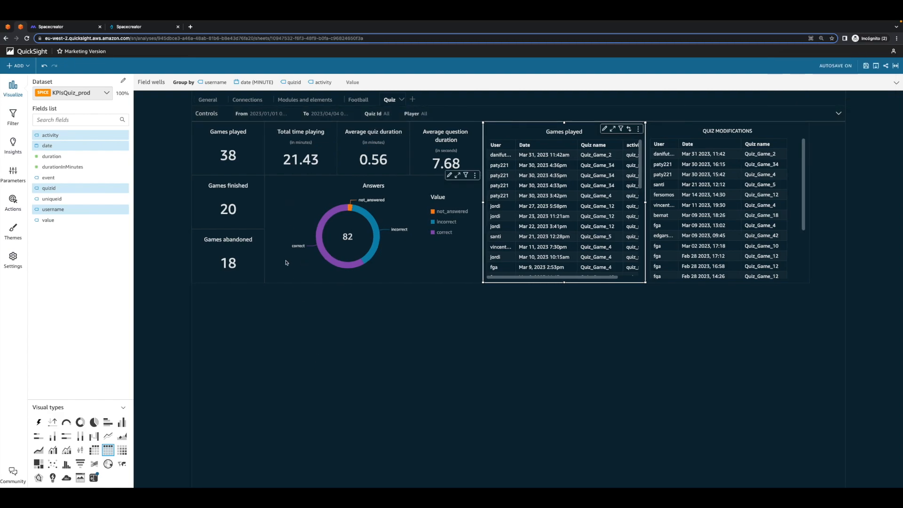
left_click(239, 142)
left_click(245, 200)
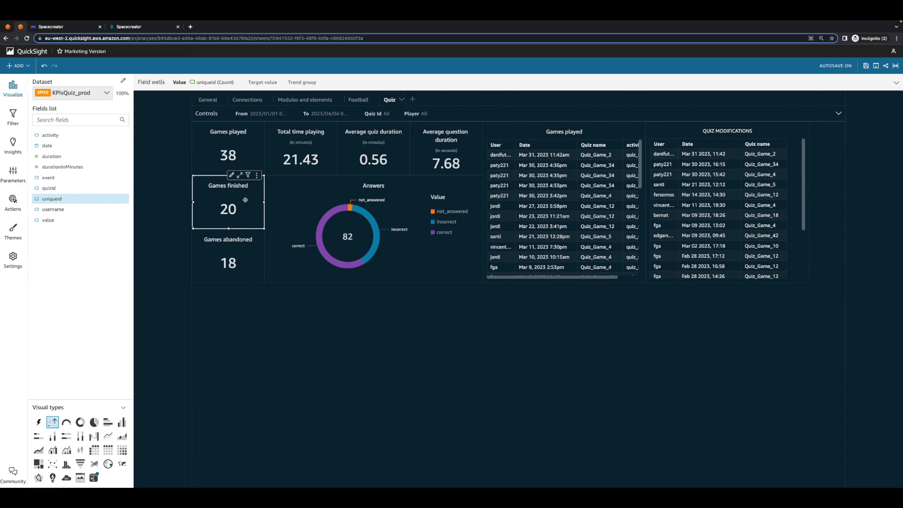
left_click(245, 251)
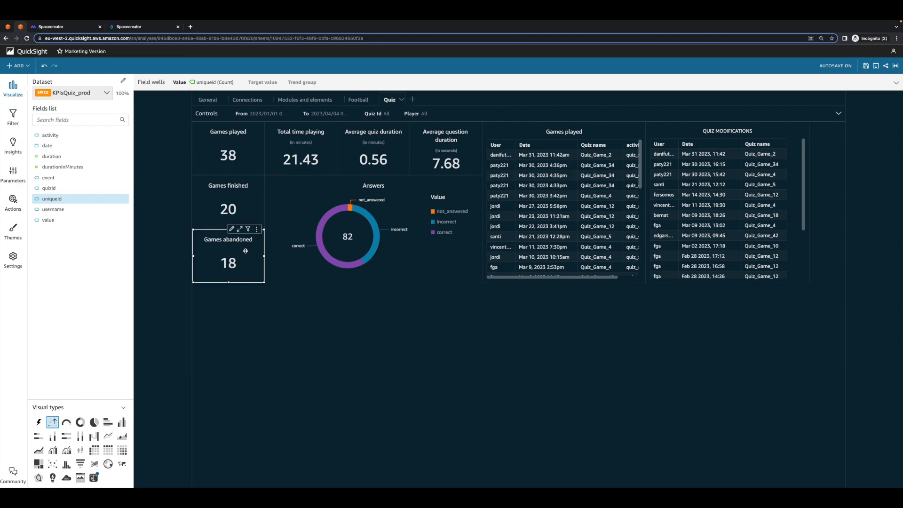
- Examine the quiz's Total time playing figure and check the export options available for the analysis
left_click(323, 159)
left_click(320, 160)
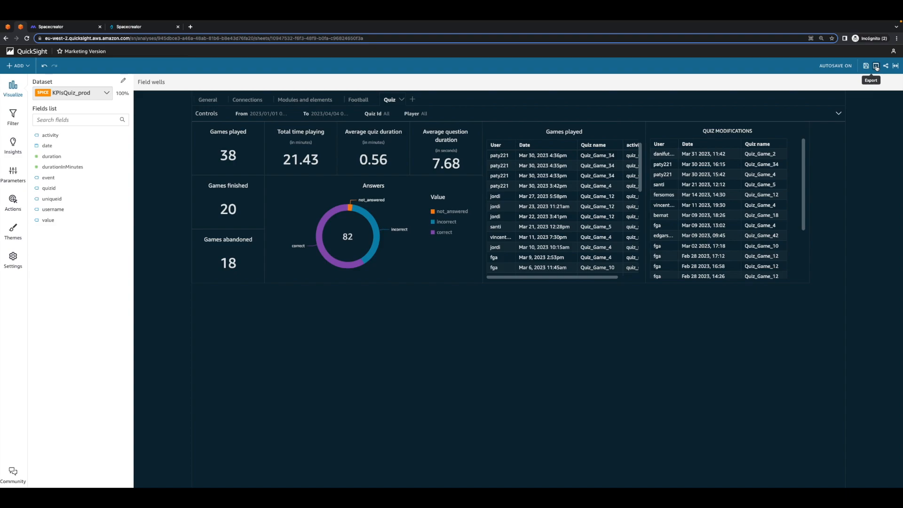
left_click(875, 66)
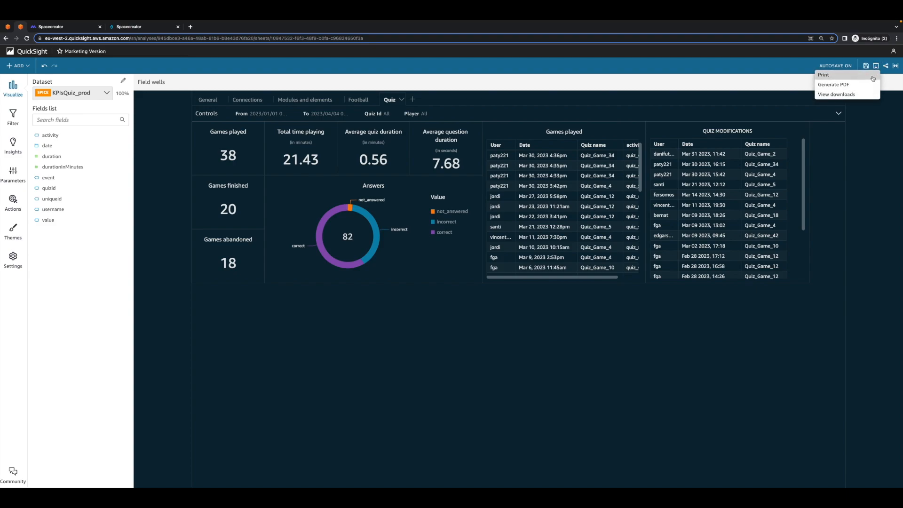
left_click(790, 325)
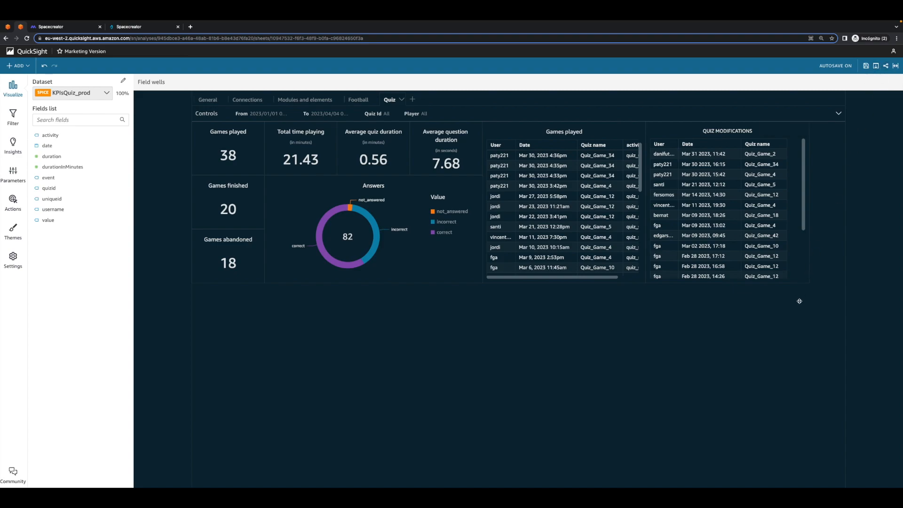
- Switch to Spacecreator, exit the world editor and turn off creator mode in the circular auditorium
left_click(116, 31)
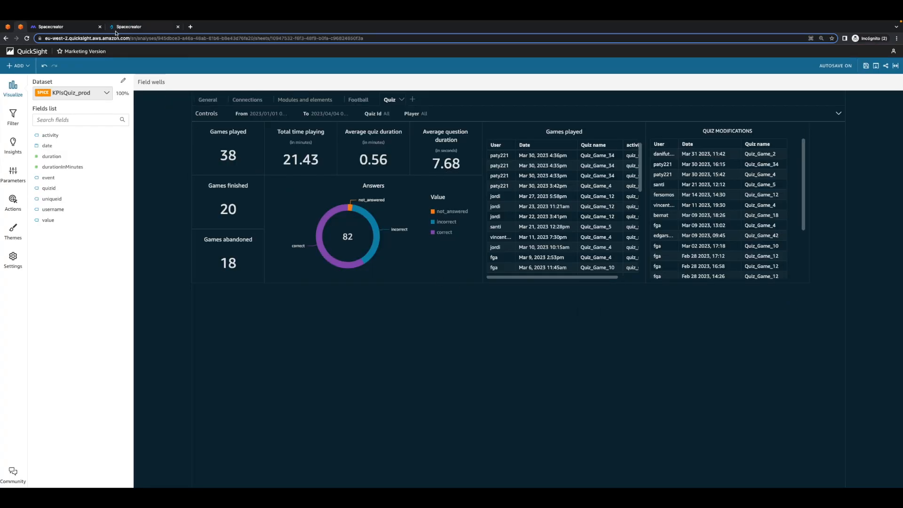
left_click(116, 29)
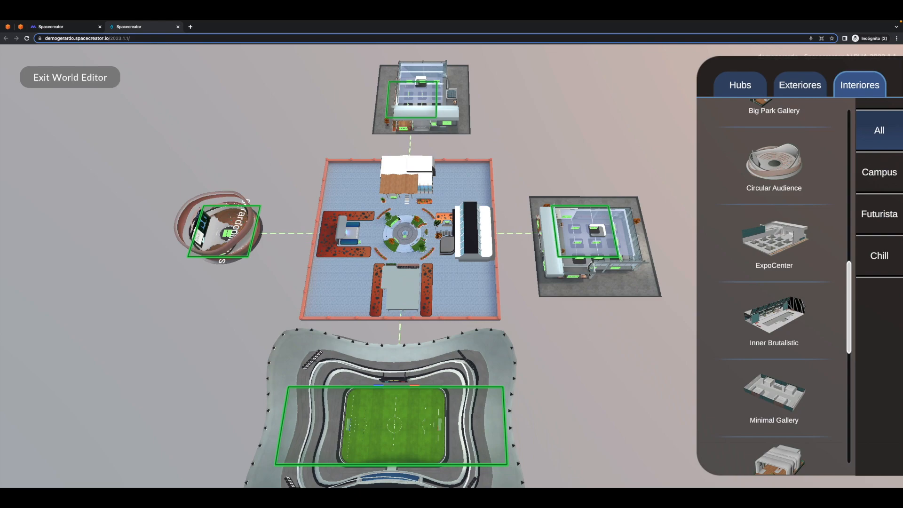
left_click(80, 80)
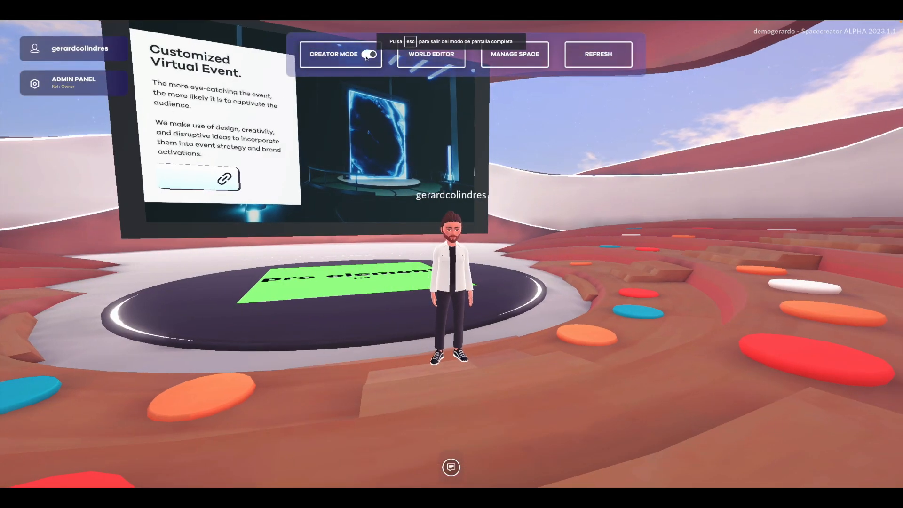
left_click(345, 52)
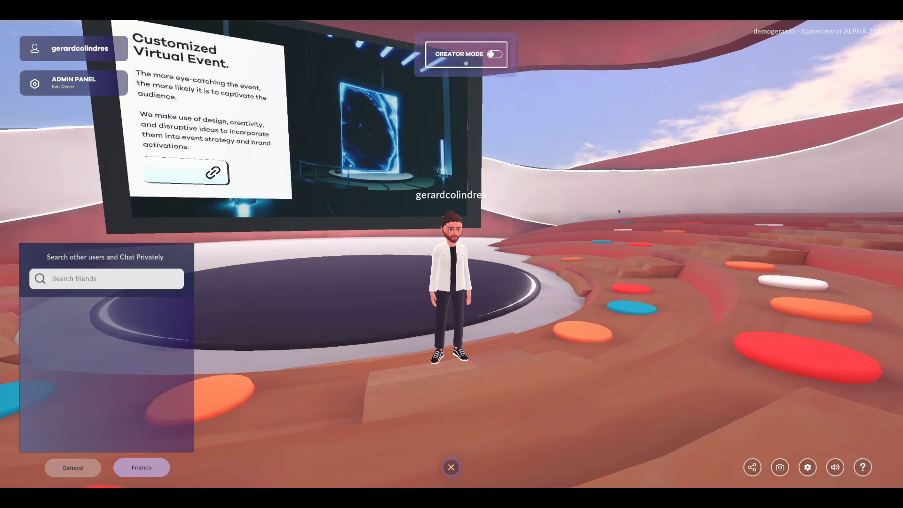
left_click_drag(544, 214, 210, 242)
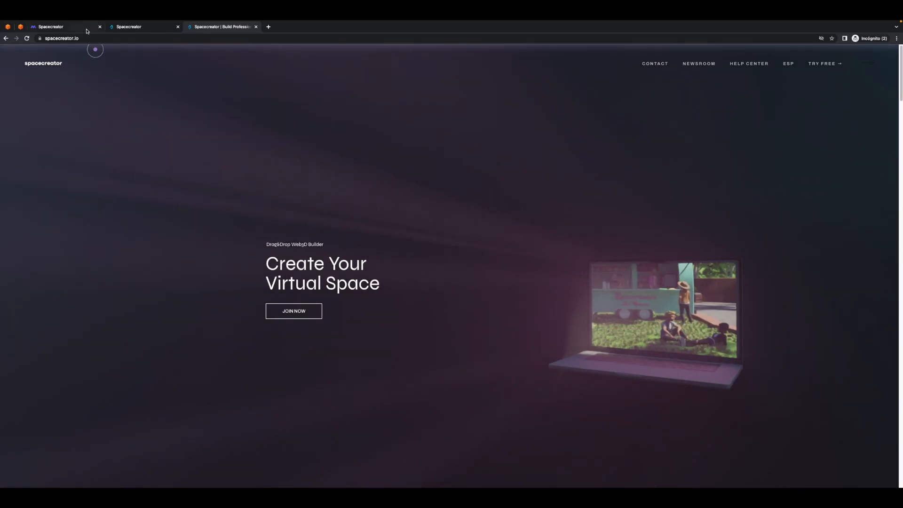
- Switch to the spacecreator.io home page and view its web address and free trial option
triple_click(87, 38)
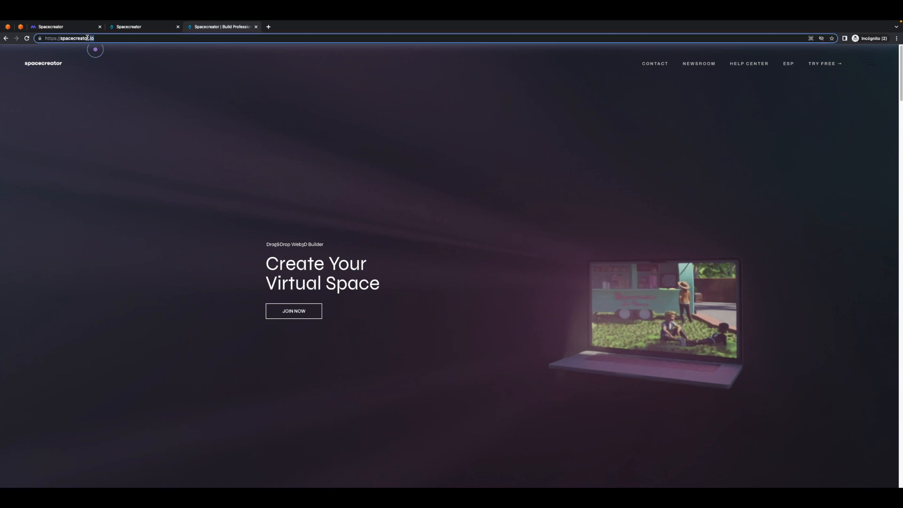
left_click(805, 182)
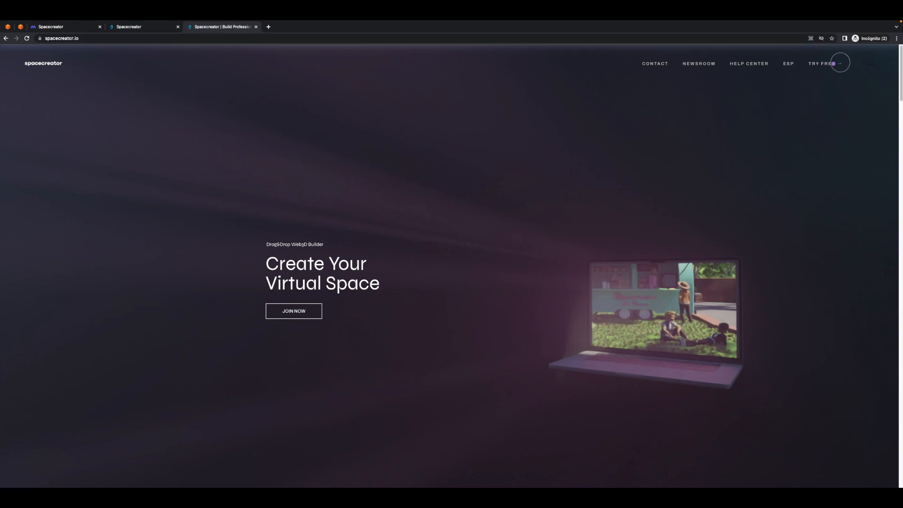